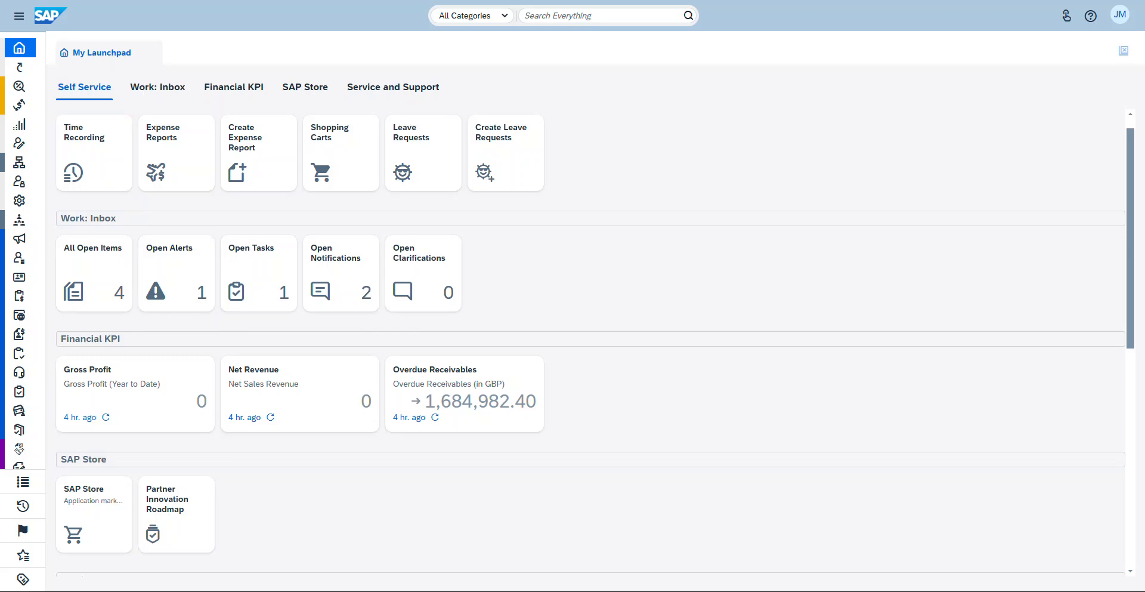
Step: Open the Materials view of the Product Data work center
click(19, 15)
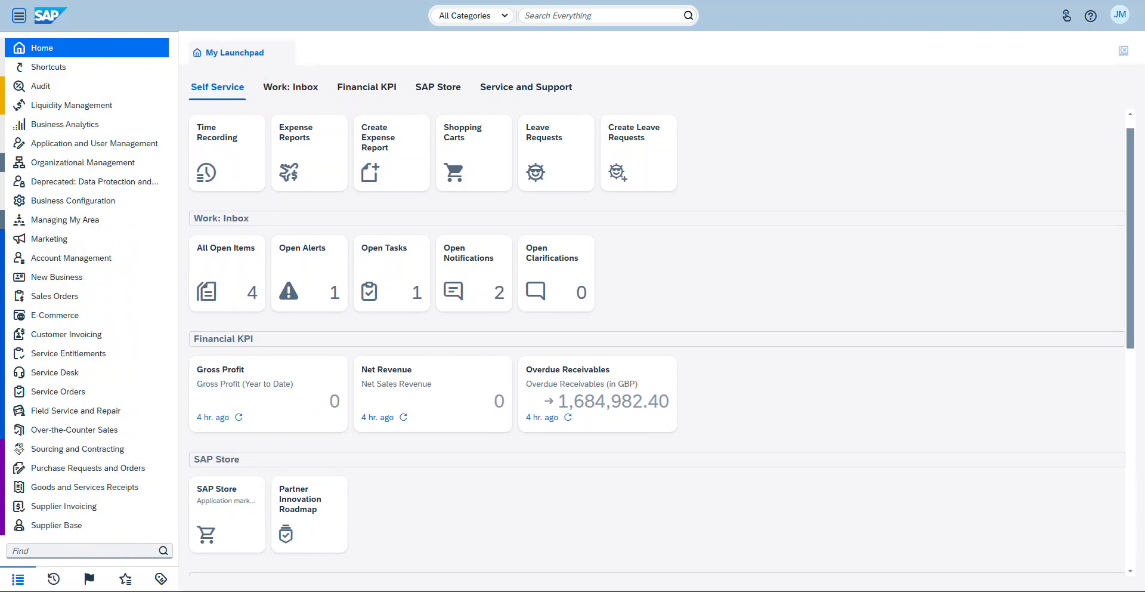
scroll(90, 251, down, 3)
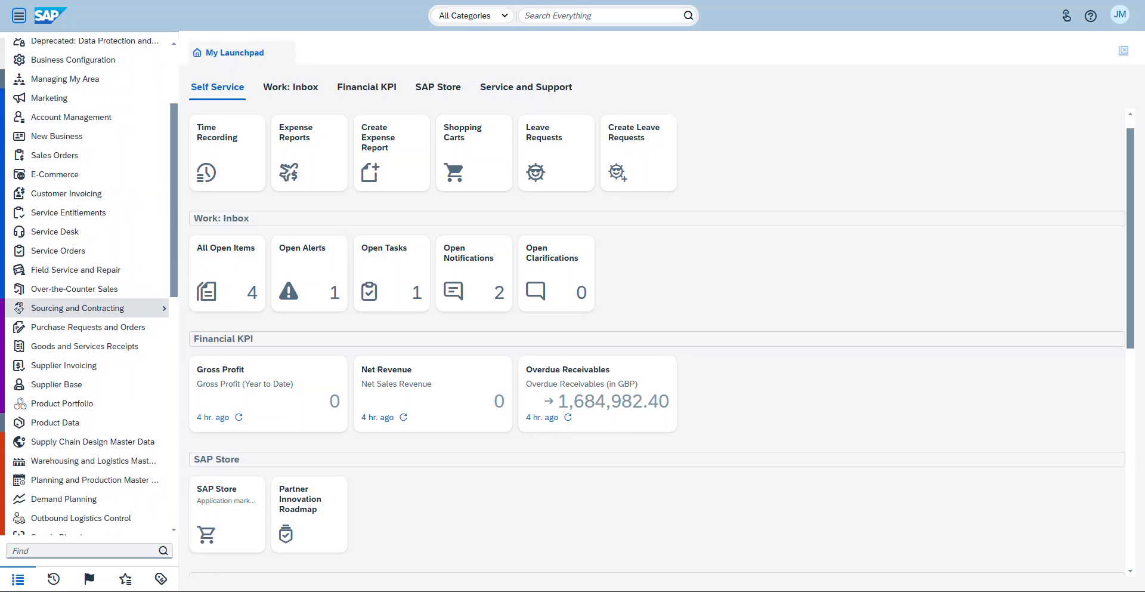
scroll(90, 307, down, 2)
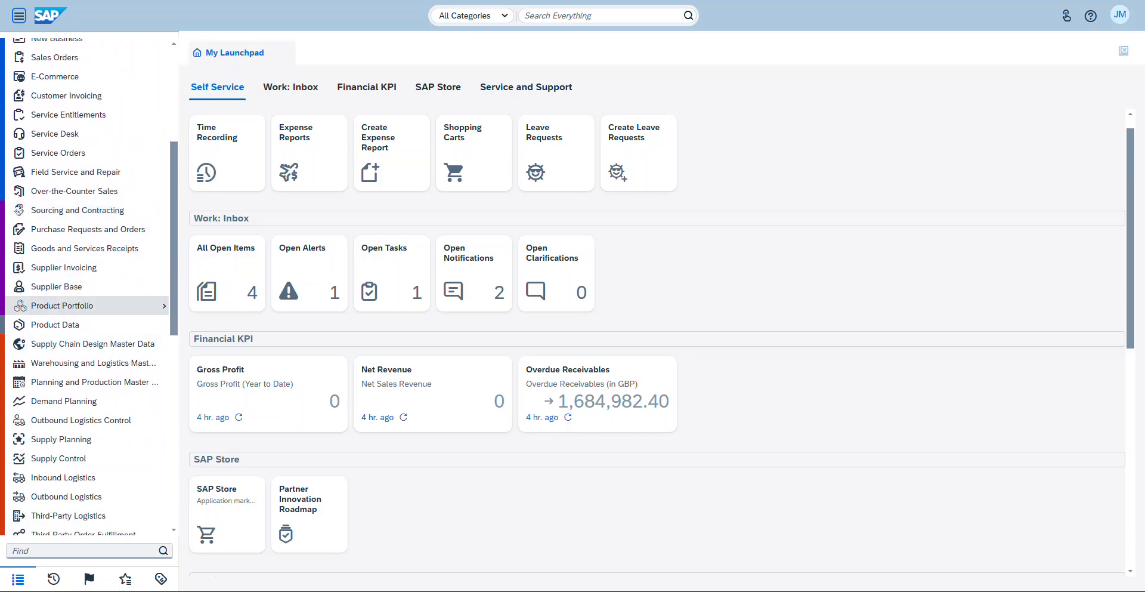
mouse_move(90, 325)
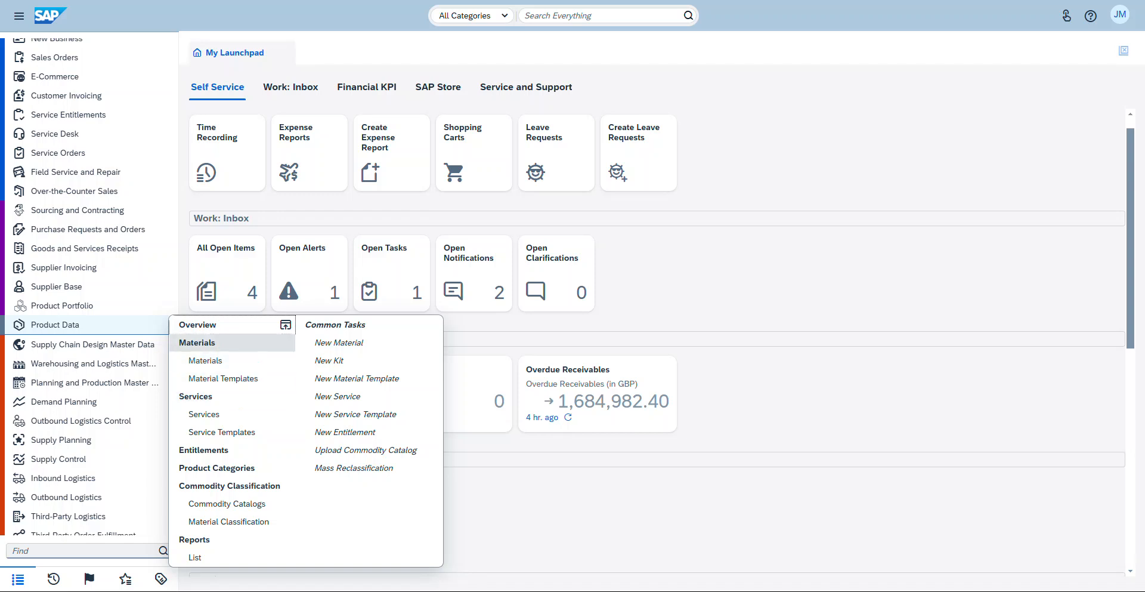
click(197, 342)
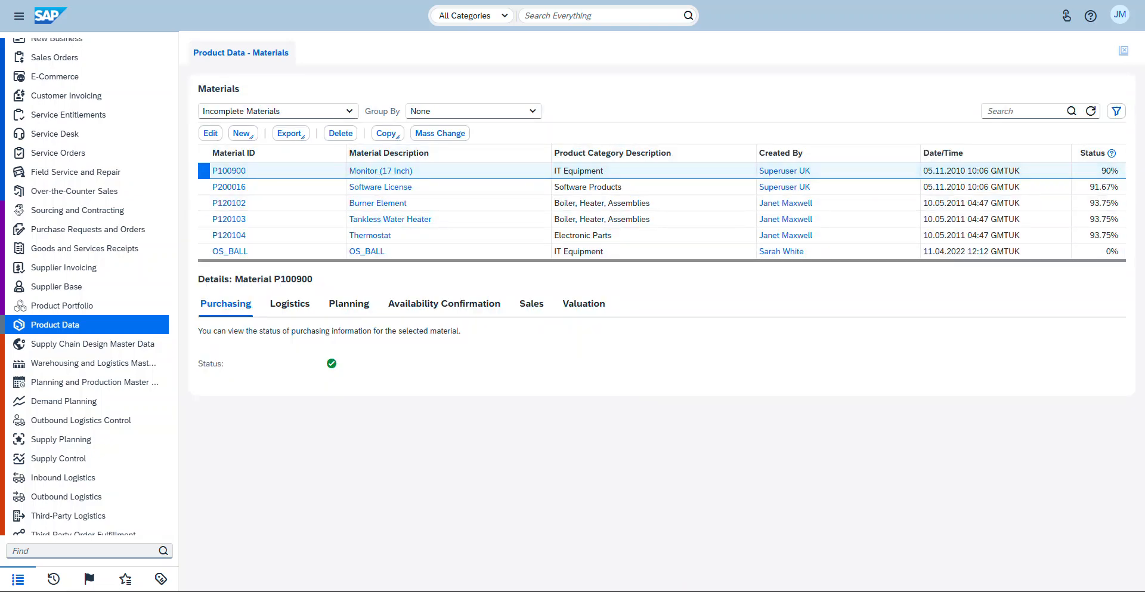
Step: Switch the materials list to All Materials and browse its entries
drag(394, 261, 394, 421)
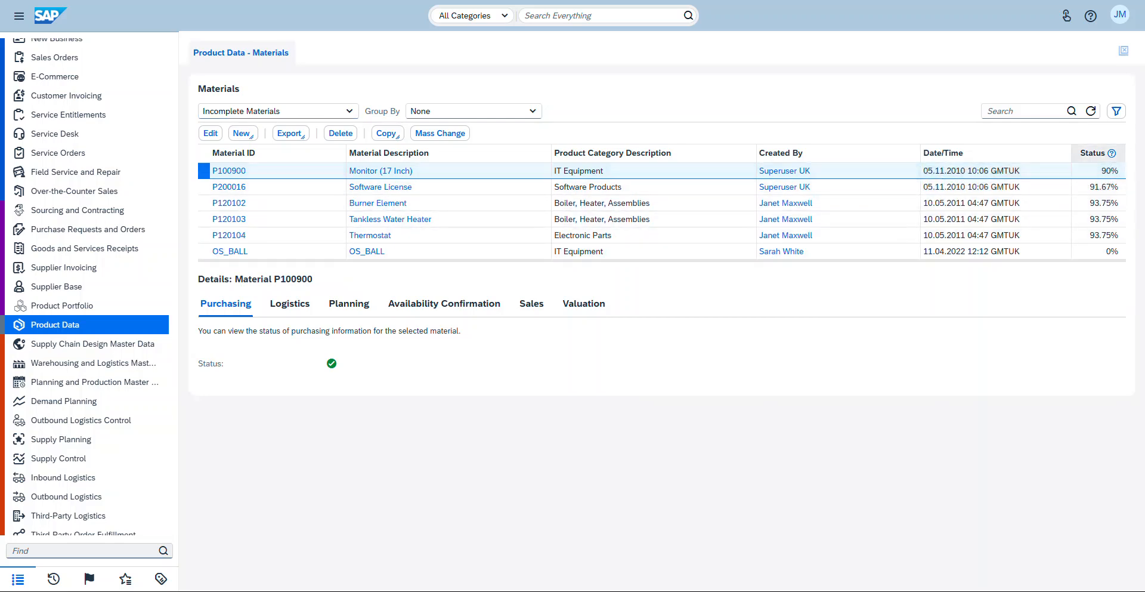
mouse_move(1112, 153)
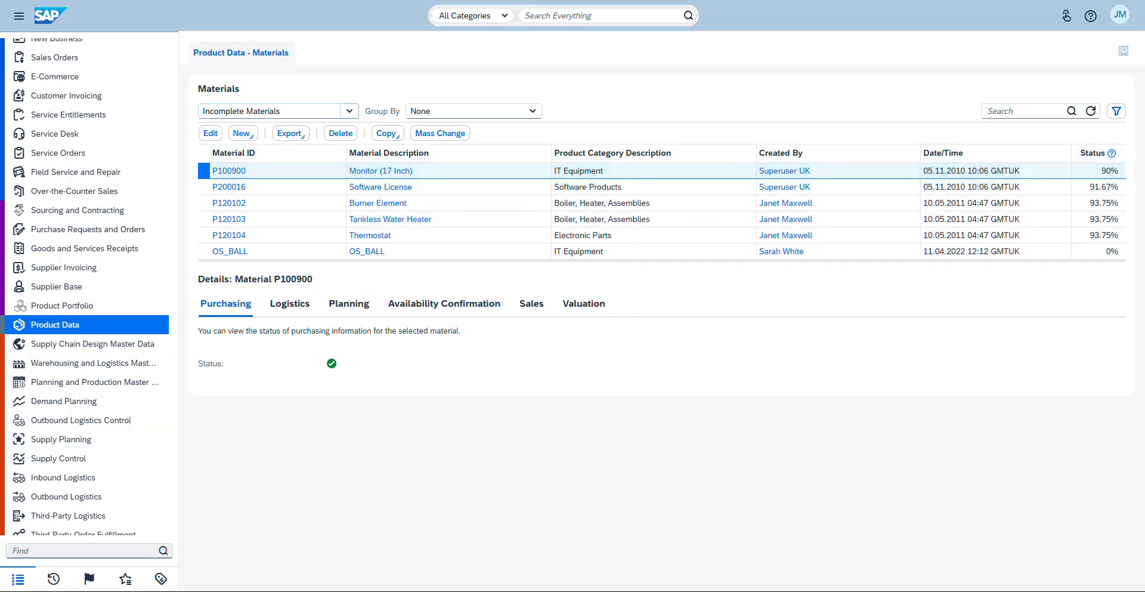
click(349, 111)
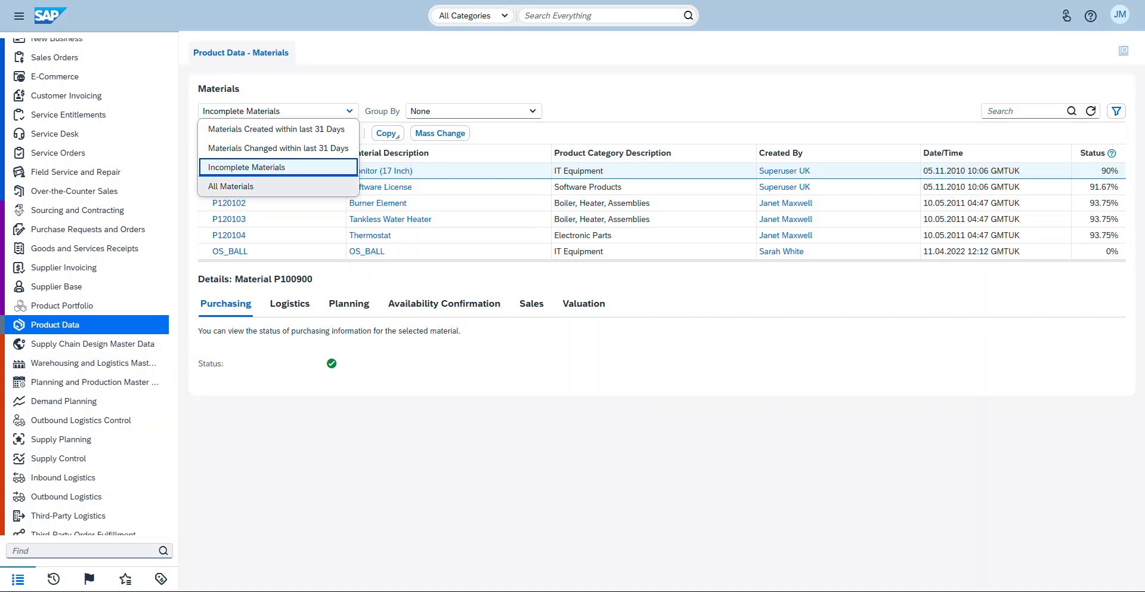
click(238, 186)
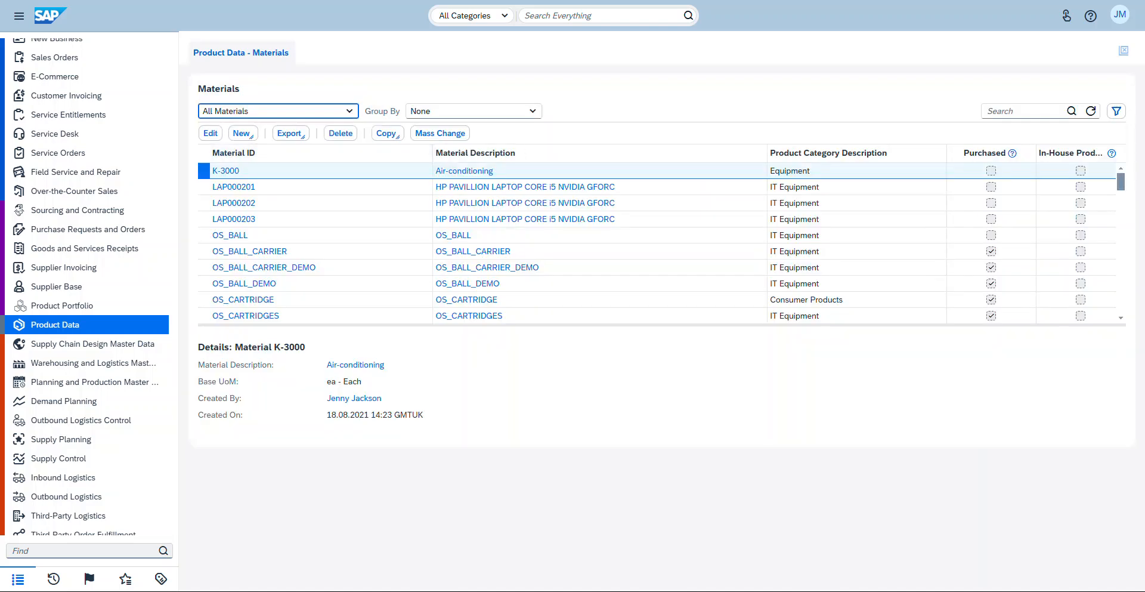
scroll(358, 251, down, 2)
scroll(596, 235, down, 3)
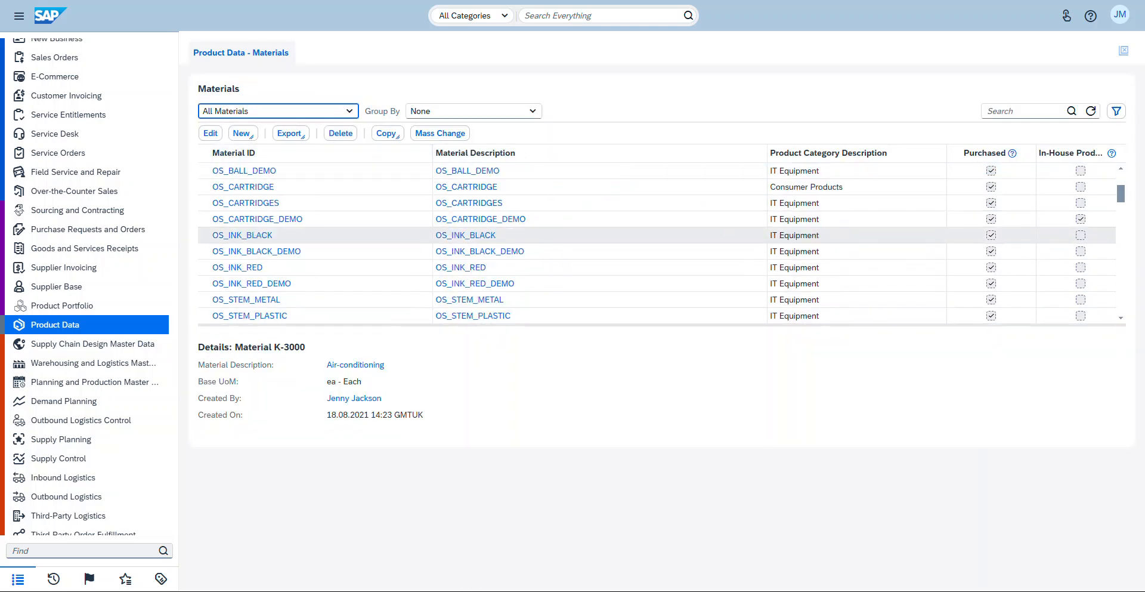
scroll(596, 235, up, 2)
scroll(596, 235, up, 3)
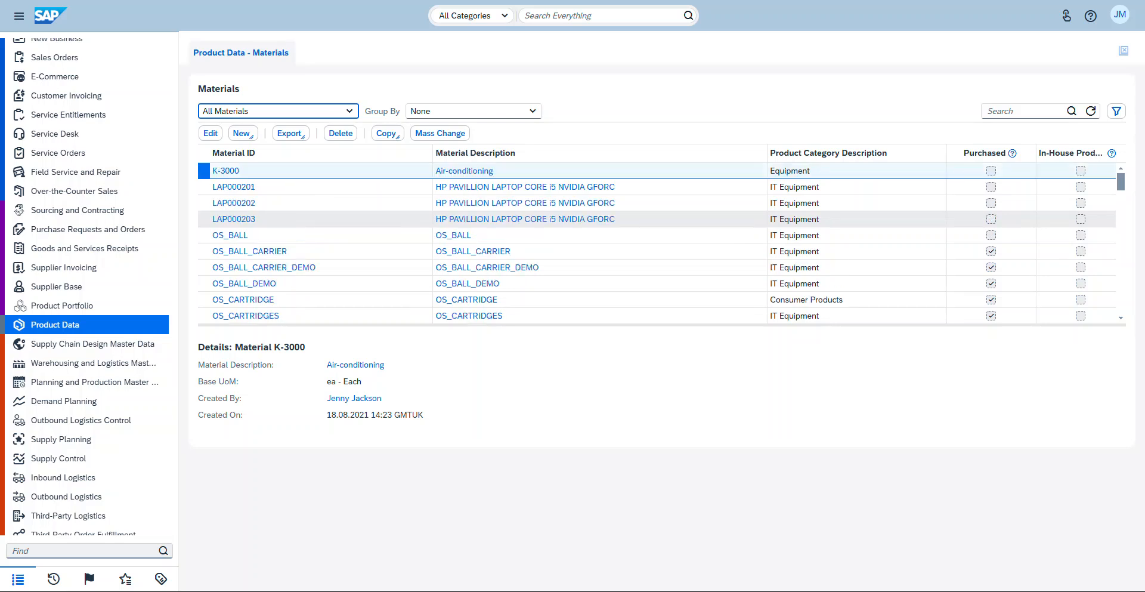
Step: Read the help explanation for the Purchased column of the materials list
click(1012, 153)
click(1012, 153)
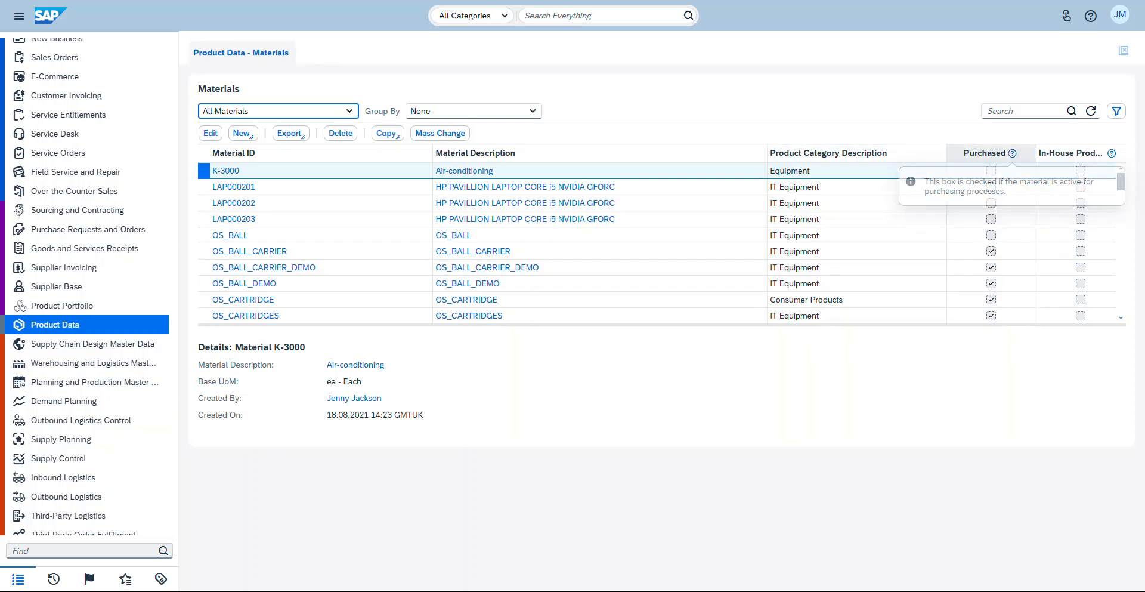
mouse_move(1012, 153)
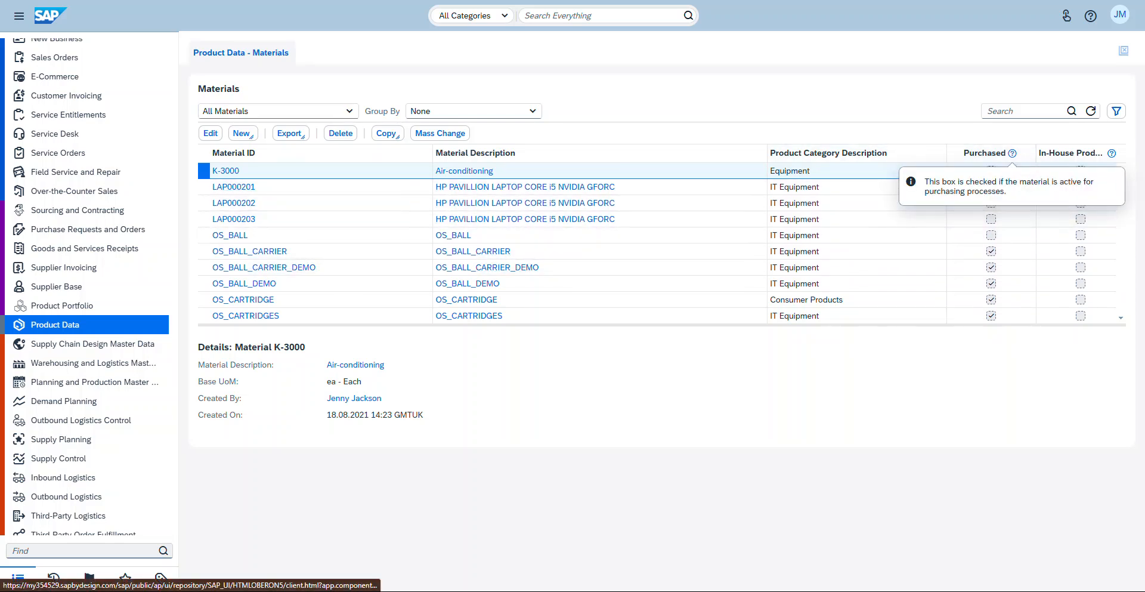
click(89, 324)
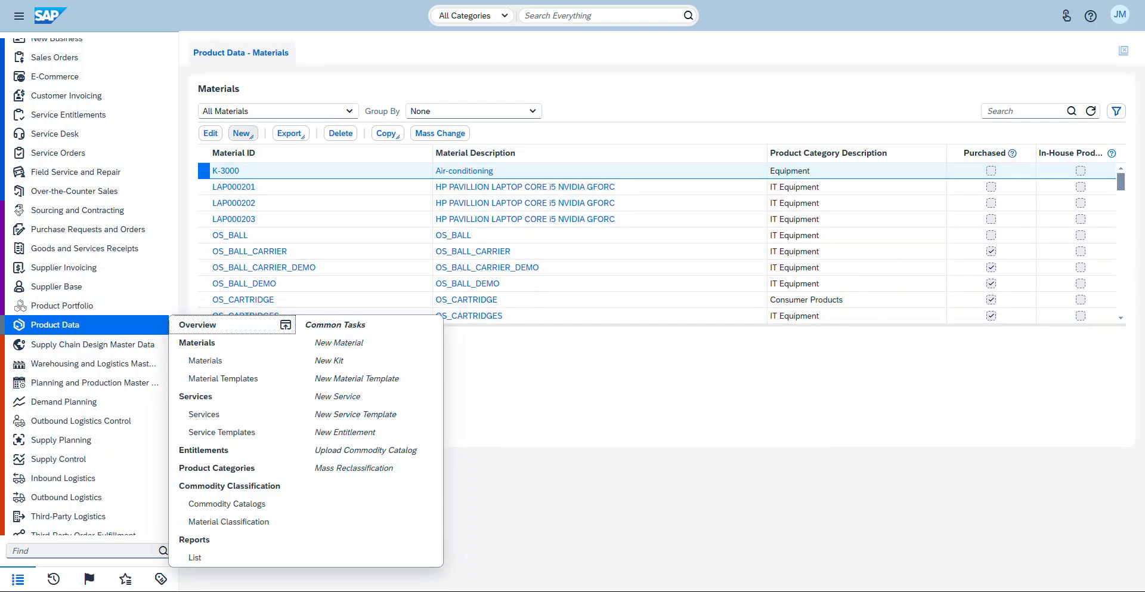
click(241, 133)
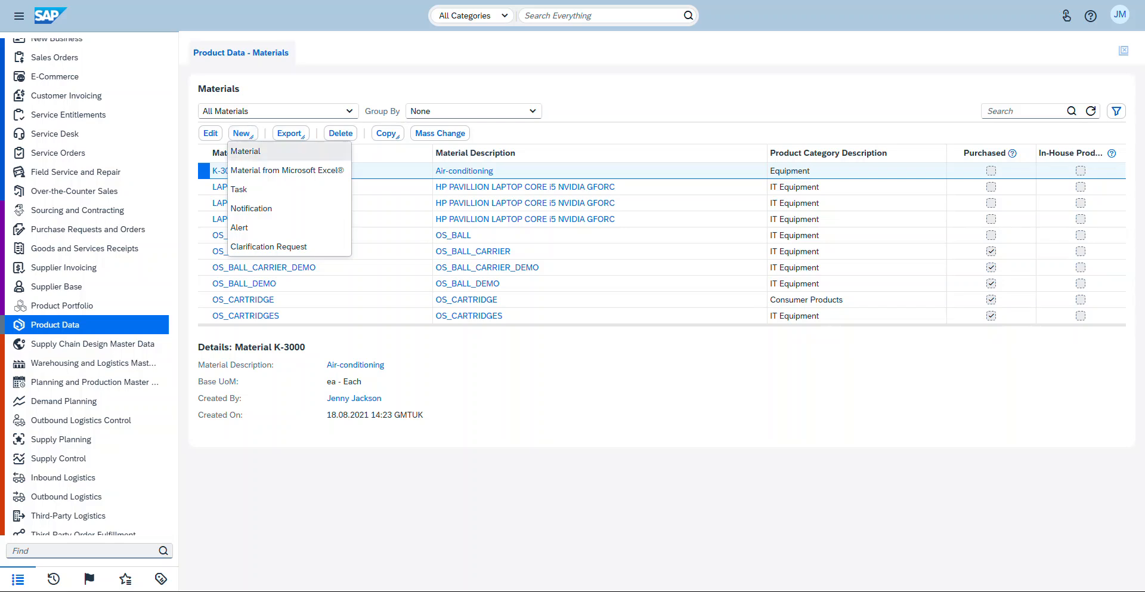
click(246, 151)
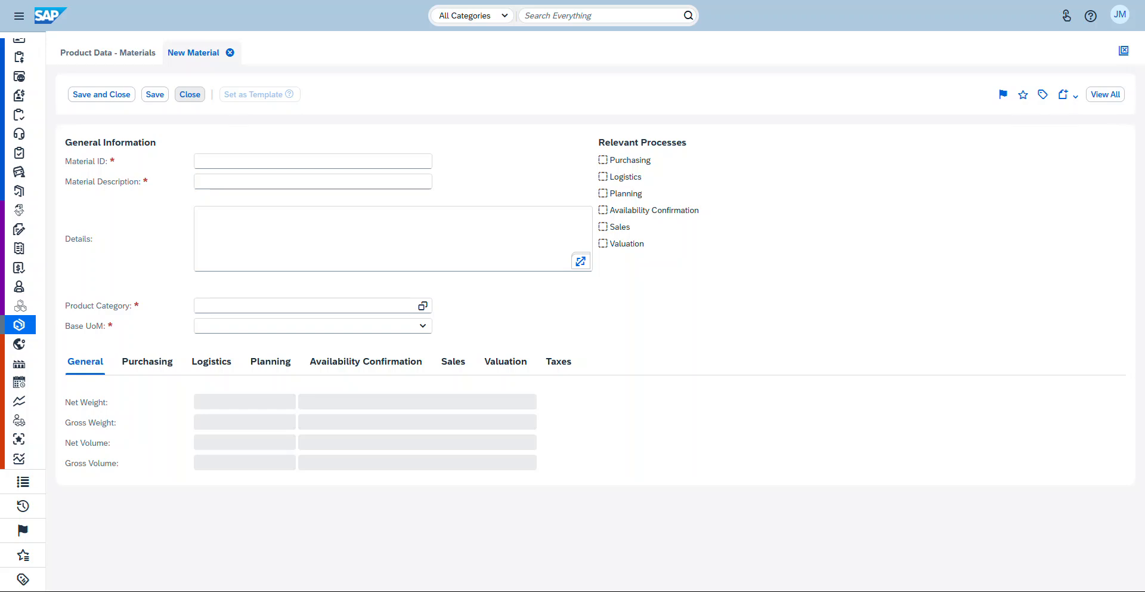
click(189, 94)
click(588, 324)
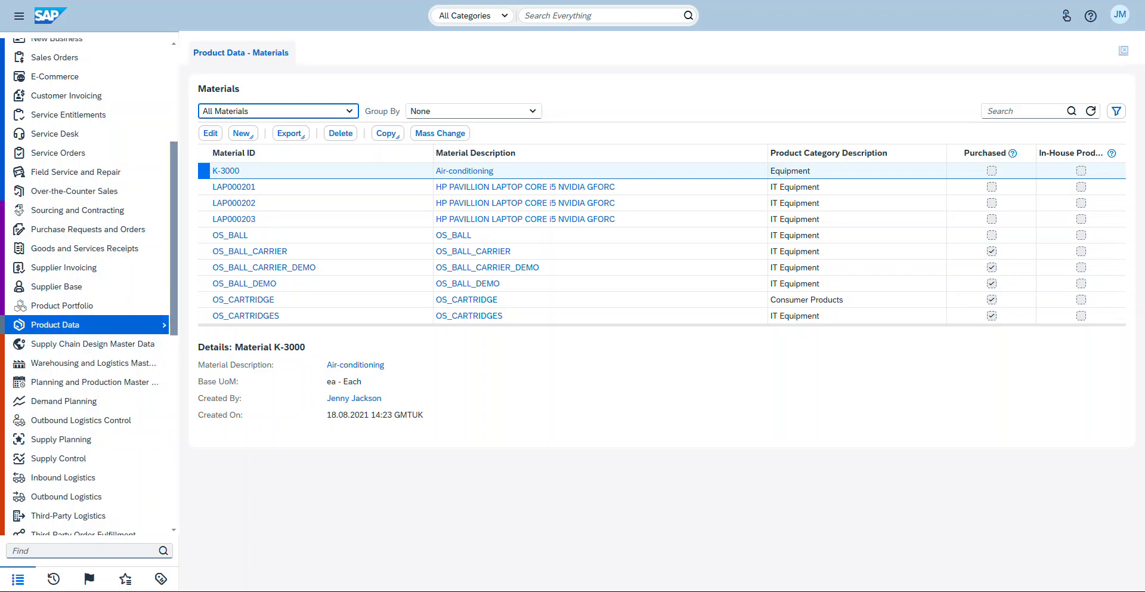
Step: Start a new material template in Product Data with material ID T0002 and description "Template 2"
mouse_move(90, 325)
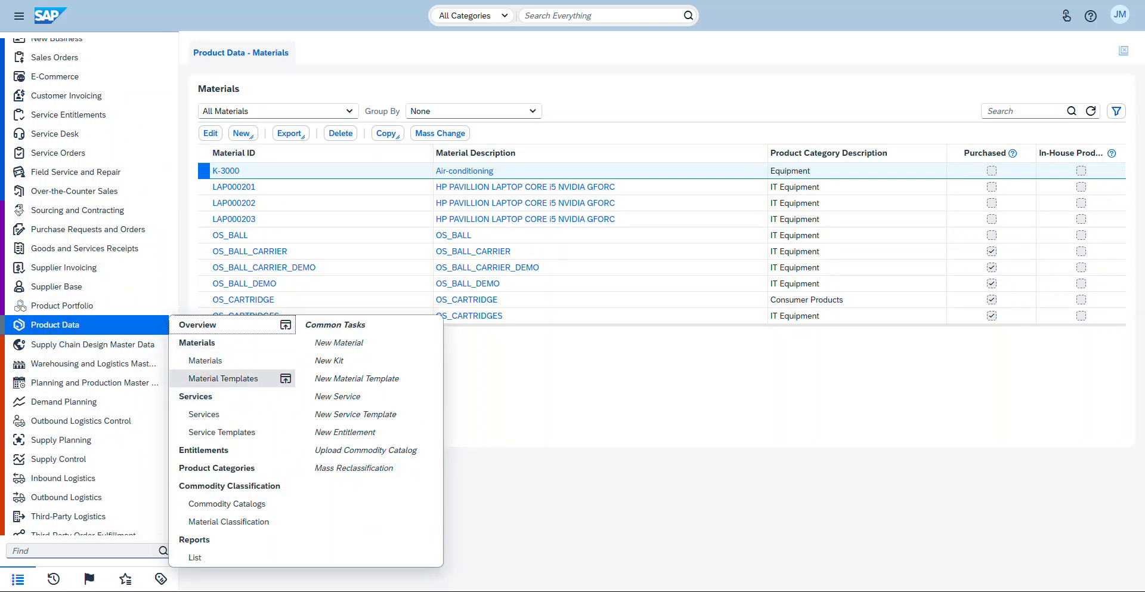
click(223, 378)
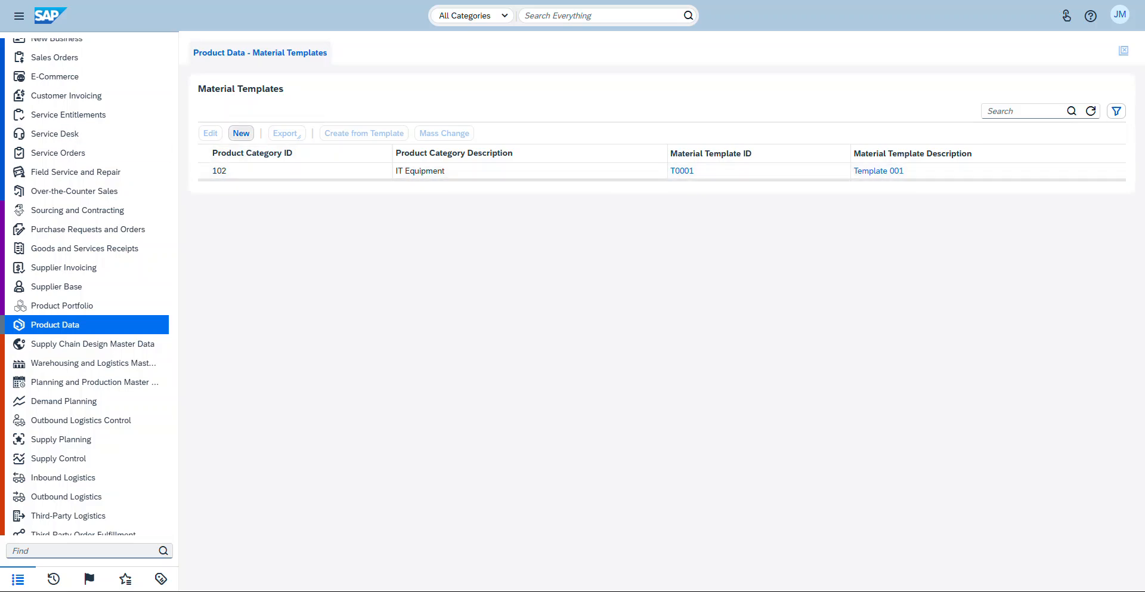
click(241, 133)
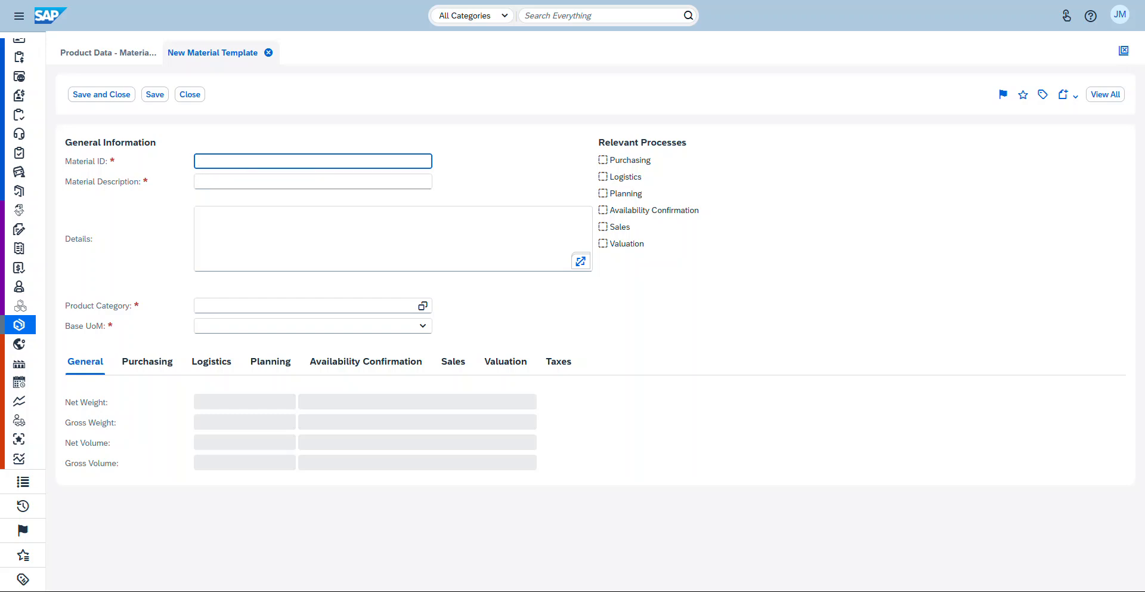
text(0002)
click(313, 182)
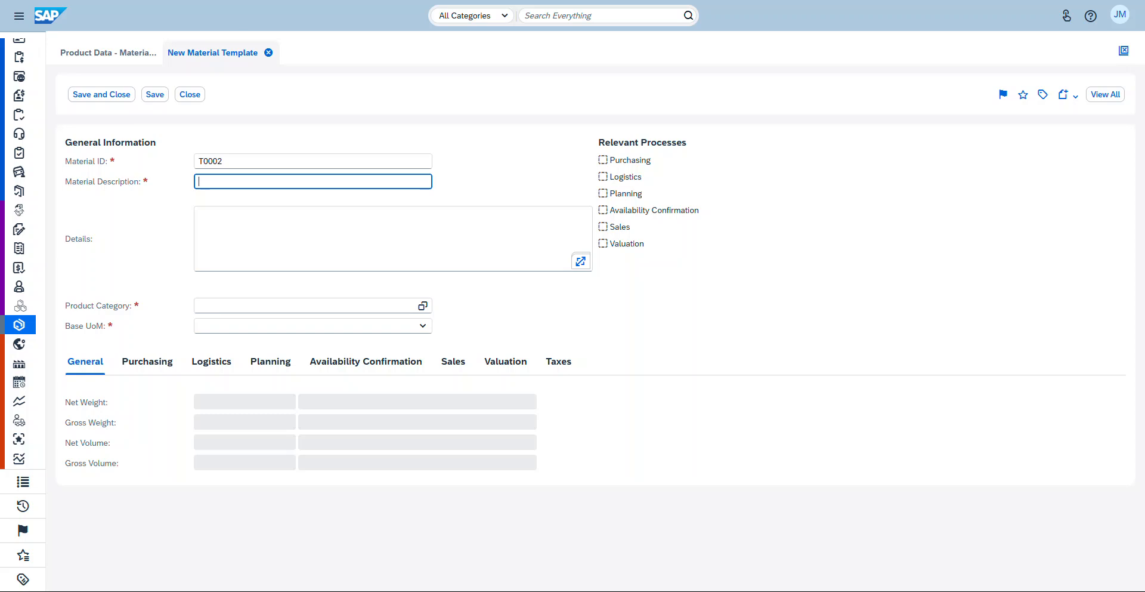
text(Template 2)
click(313, 233)
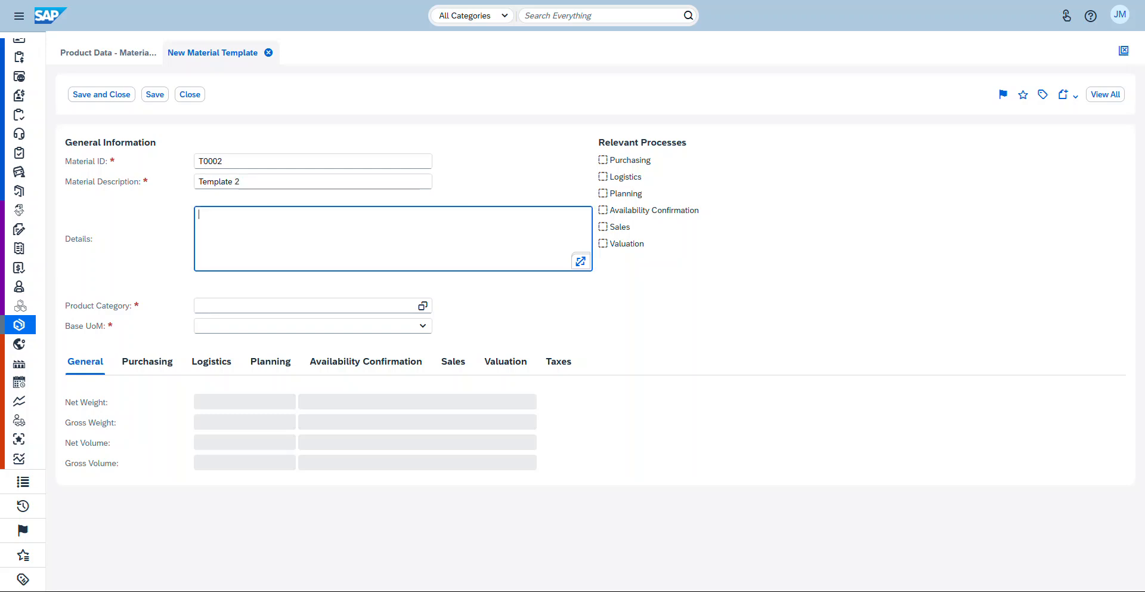
Step: Set the template's product category to 160 - Training Materials and its base unit of measure to ea - Each
click(423, 305)
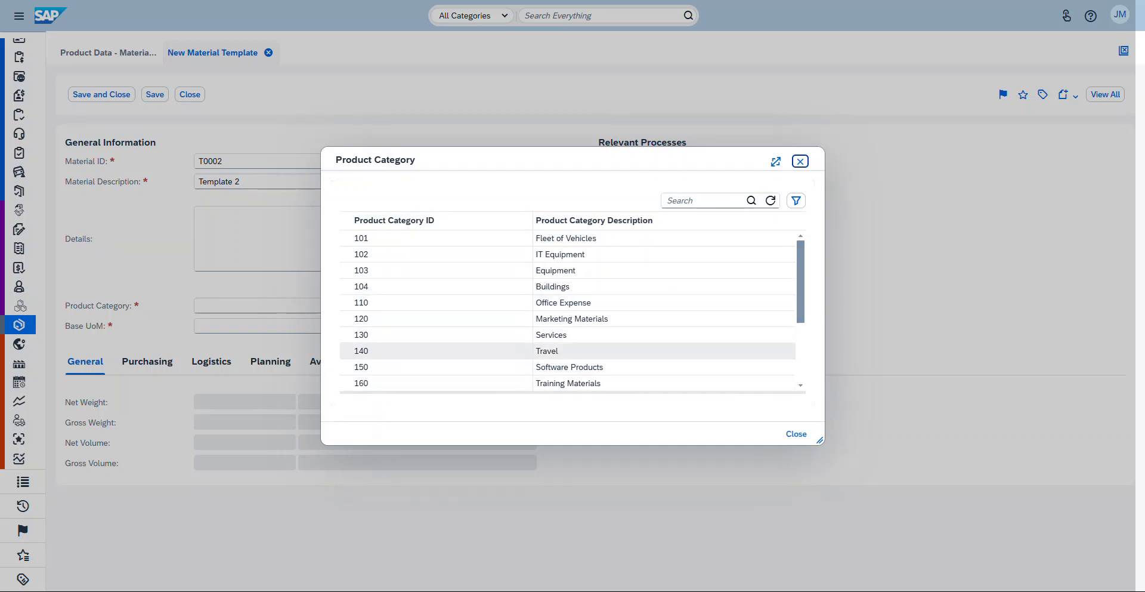
scroll(567, 367, down, 1)
scroll(442, 366, down, 2)
click(443, 318)
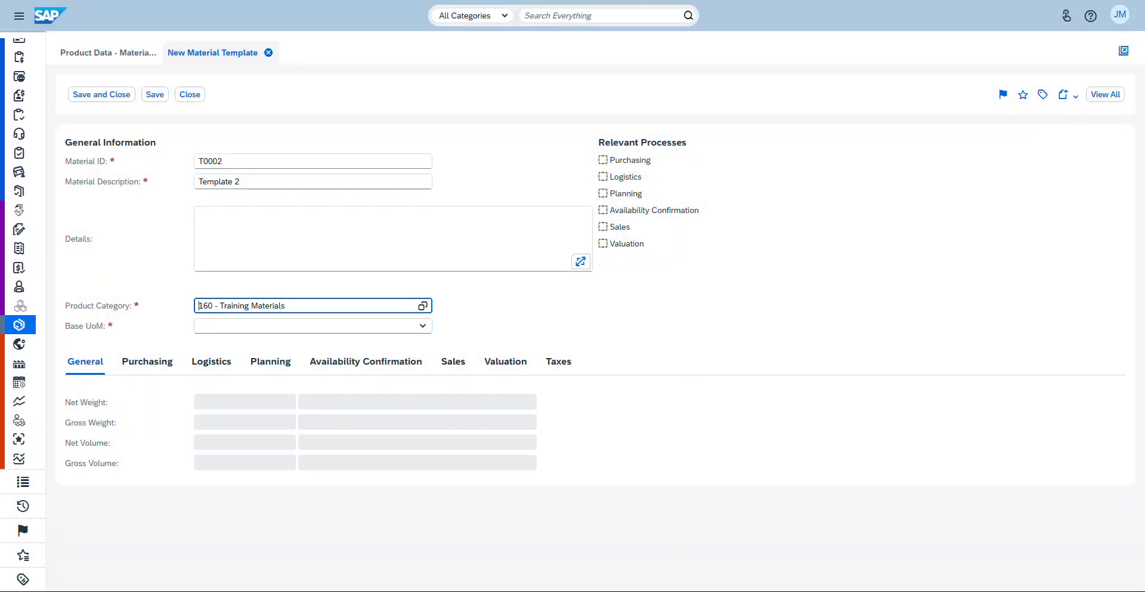
click(358, 326)
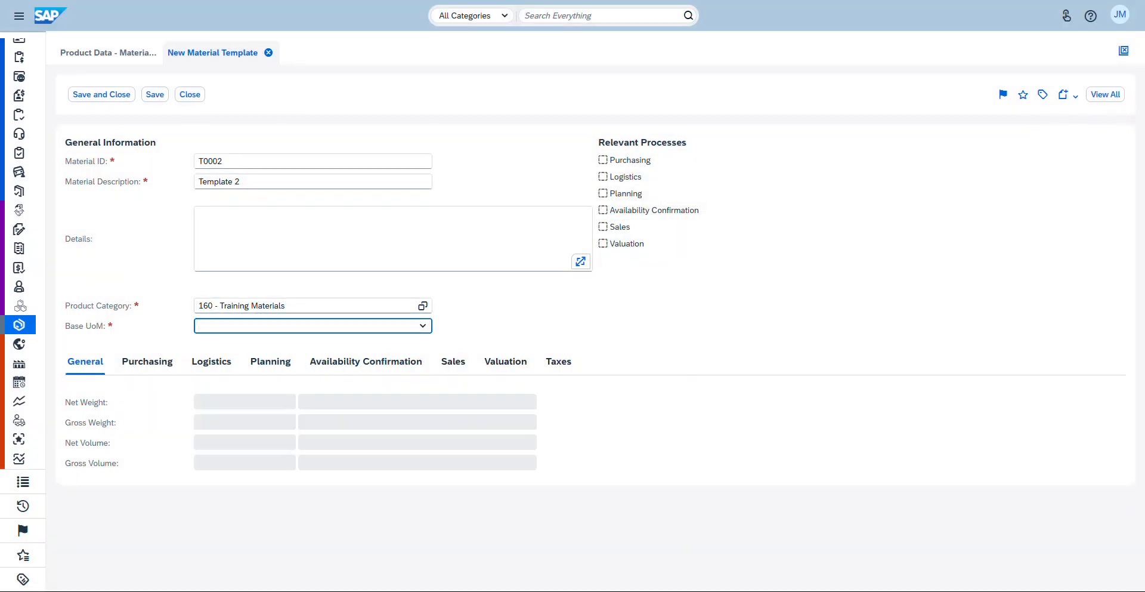
text(ea)
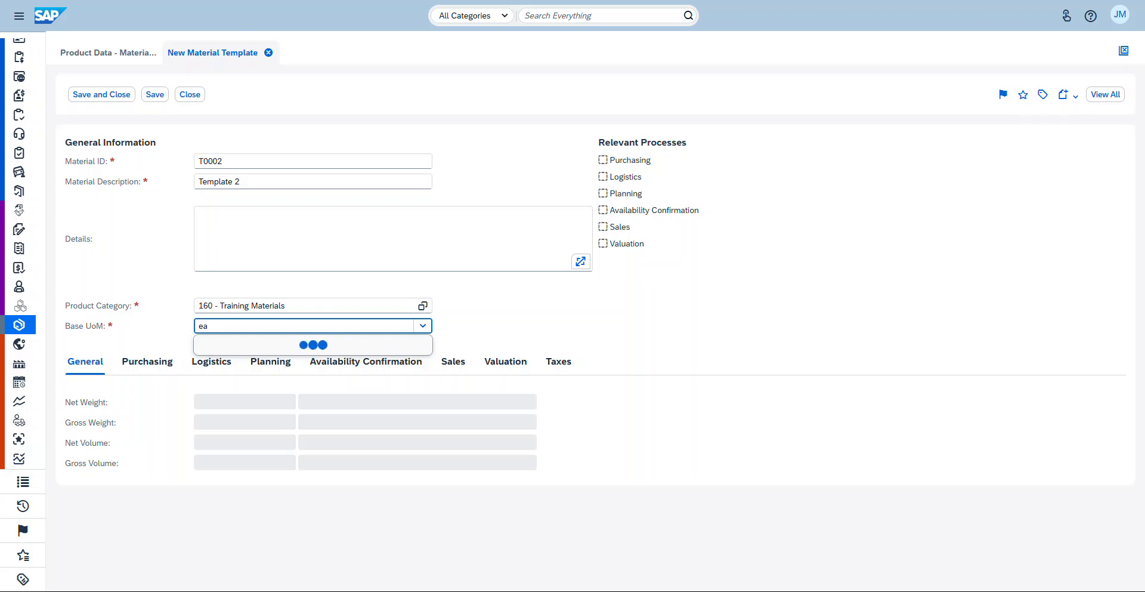
key(Down)
key(Return)
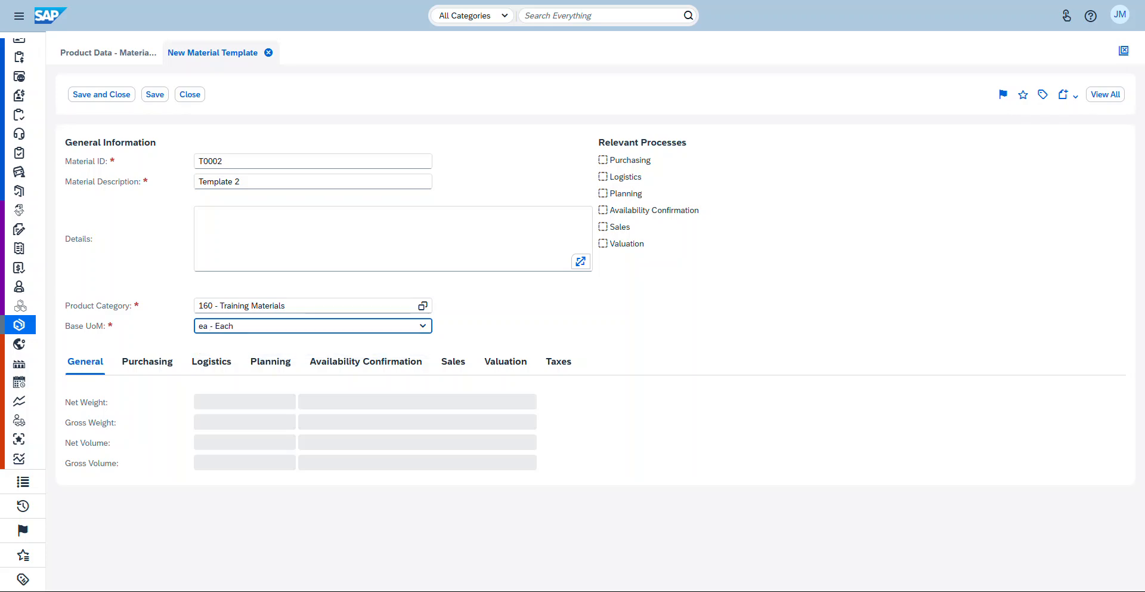
Step: Look through the units of measure available for the template's base UoM, keeping the chosen one
click(423, 325)
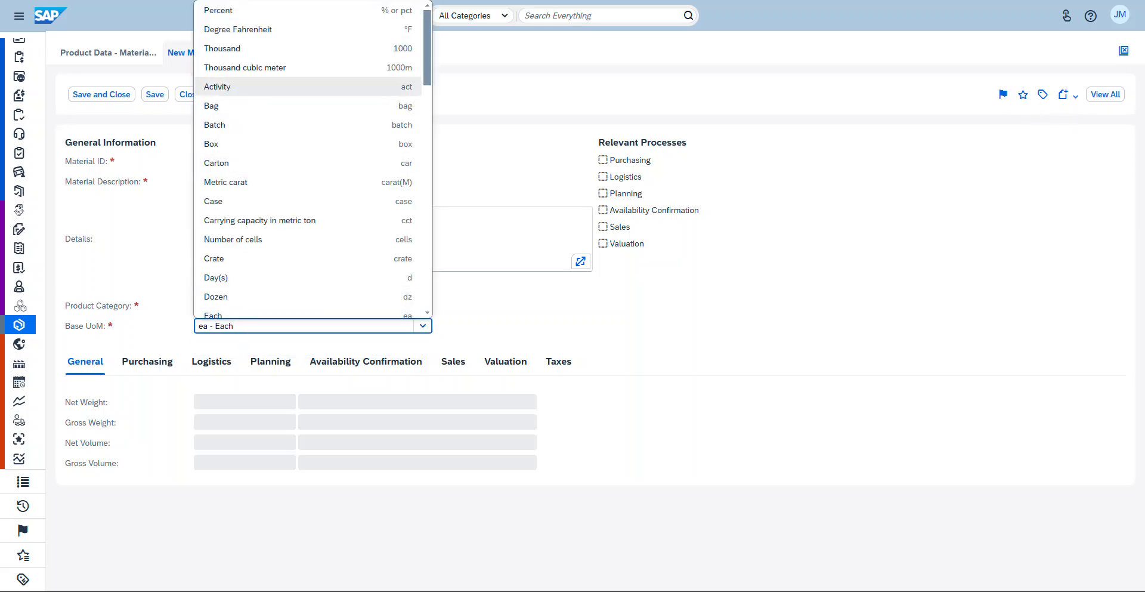
scroll(358, 87, down, 3)
scroll(307, 177, down, 10)
scroll(307, 177, up, 5)
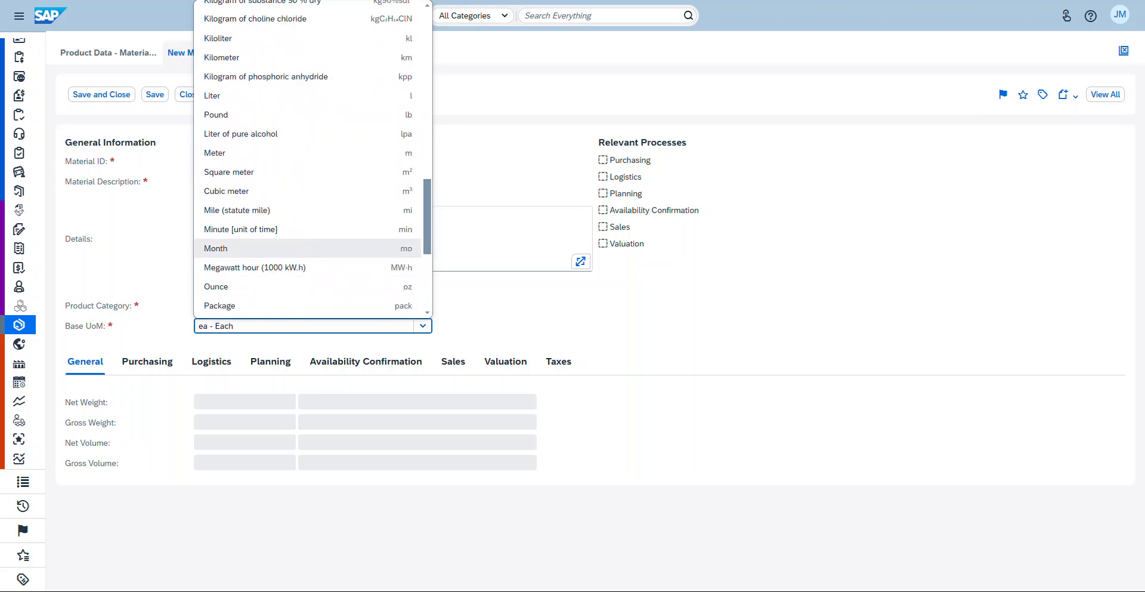
scroll(308, 177, up, 10)
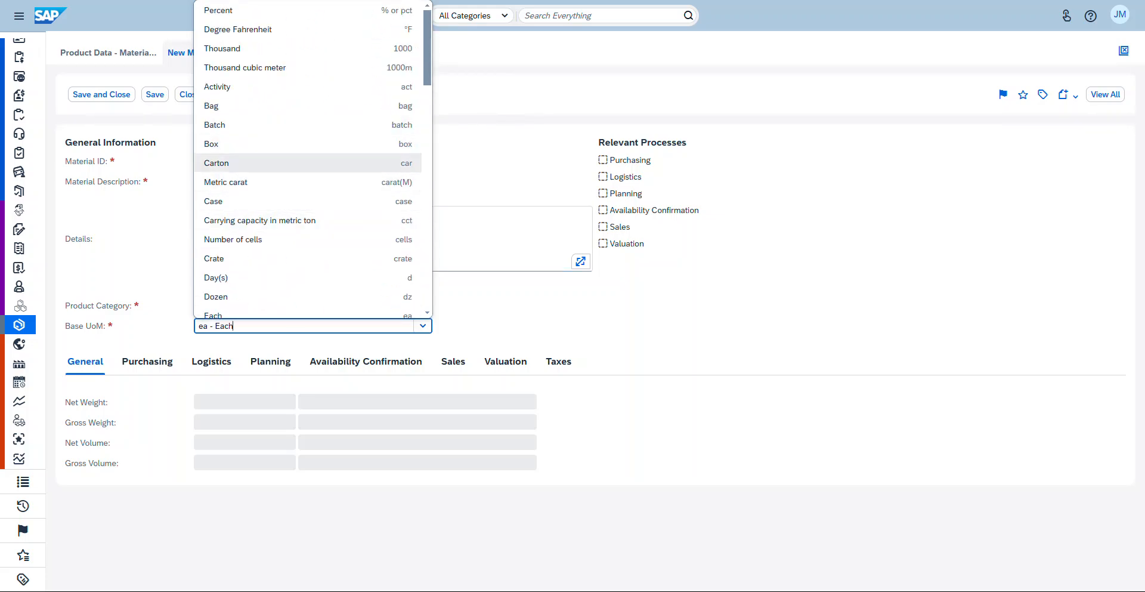
scroll(307, 185, down, 1)
scroll(307, 185, down, 15)
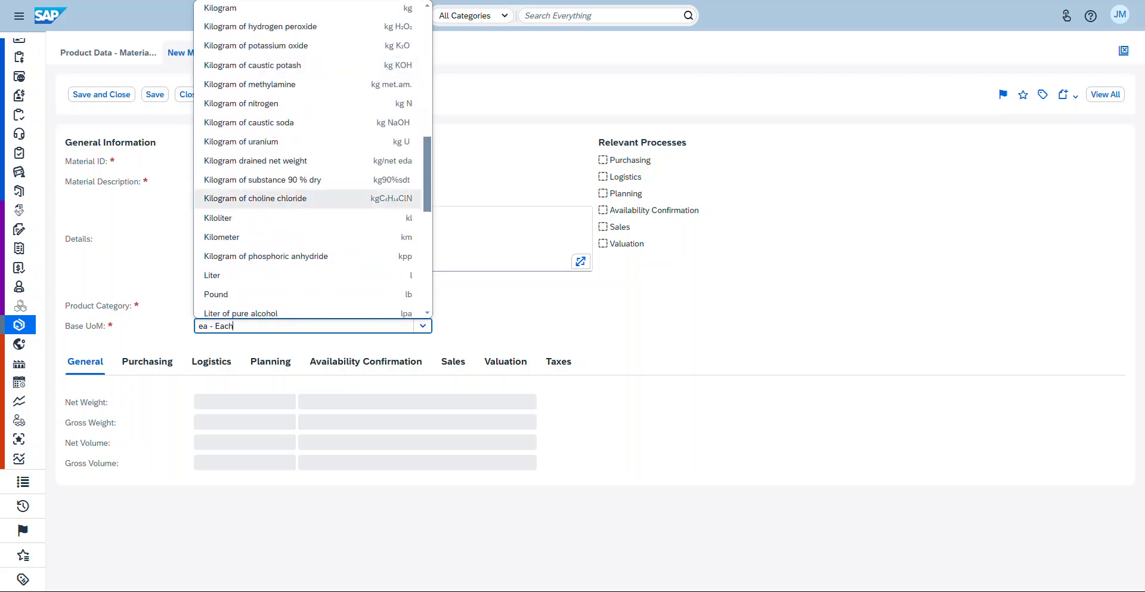
scroll(308, 238, down, 3)
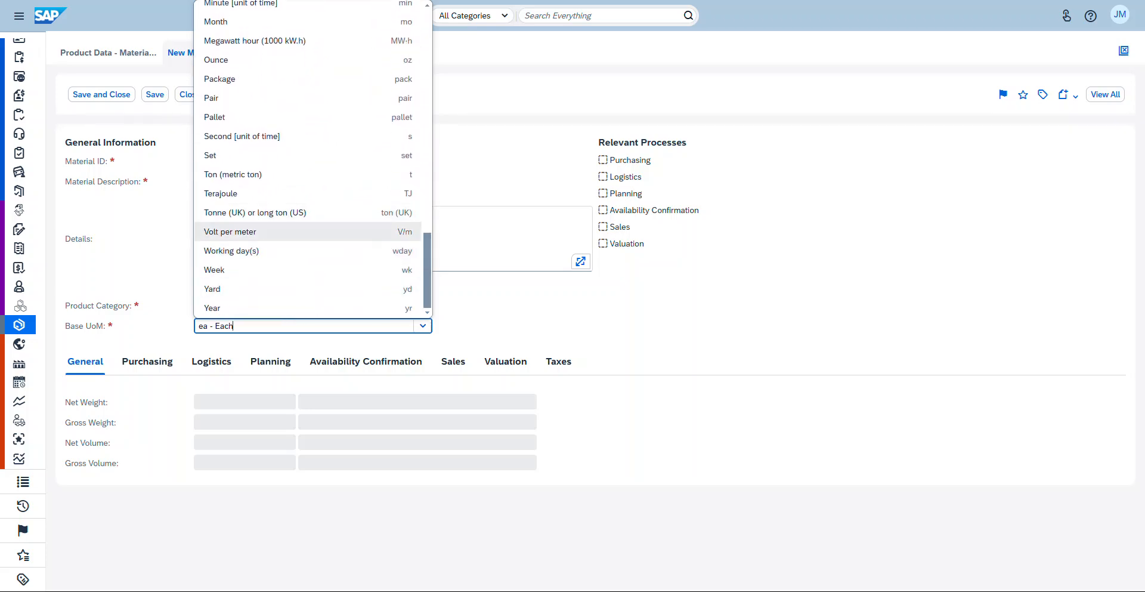
click(500, 305)
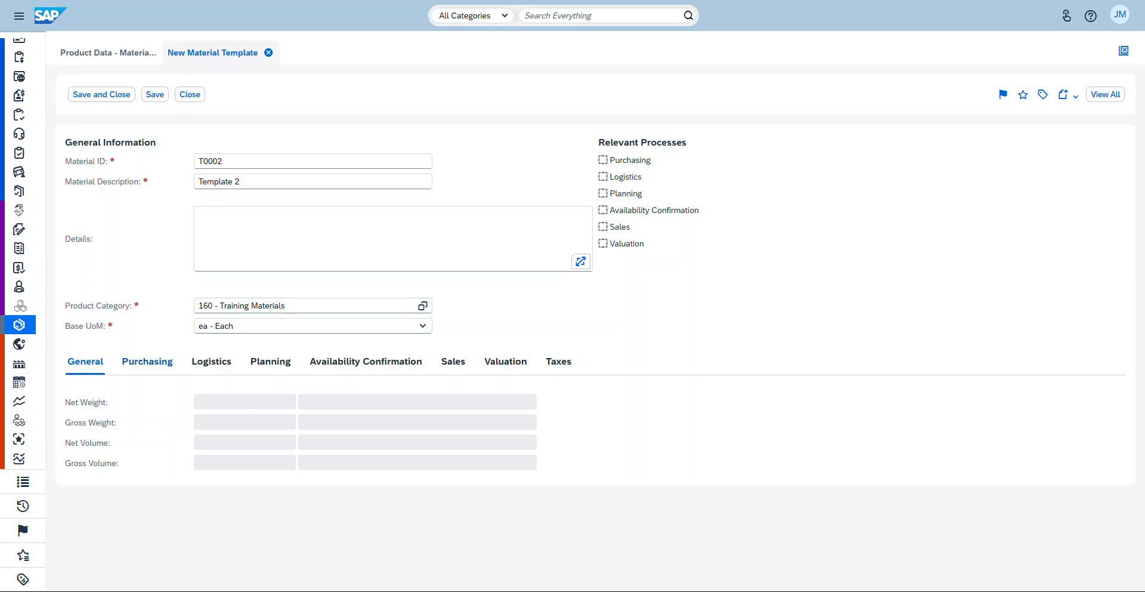
Step: Check the status options available for the template's purchasing data
click(148, 362)
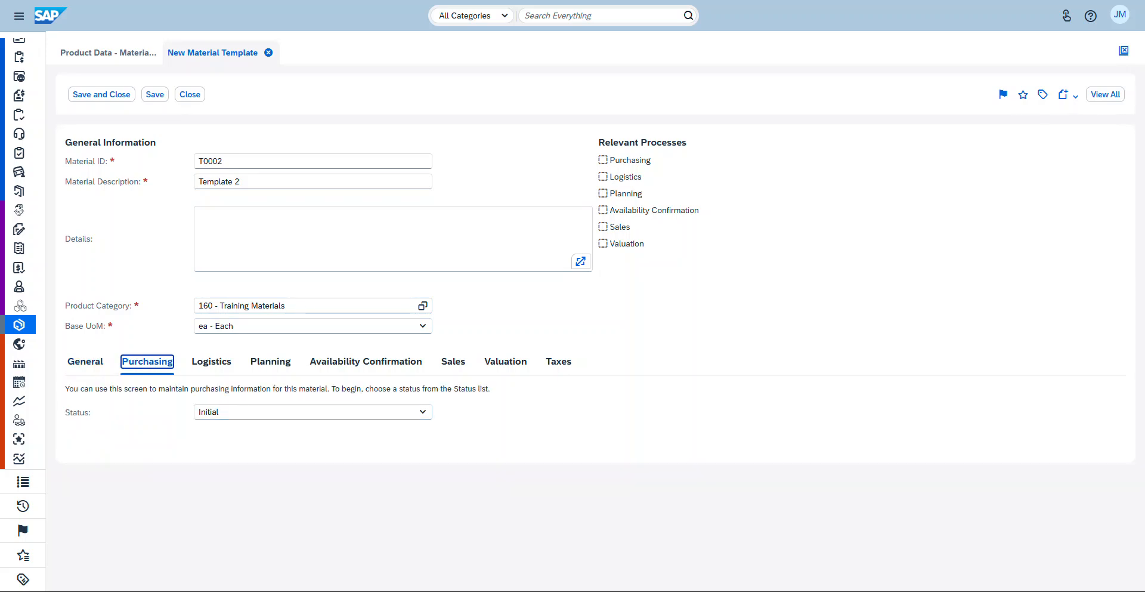
click(422, 412)
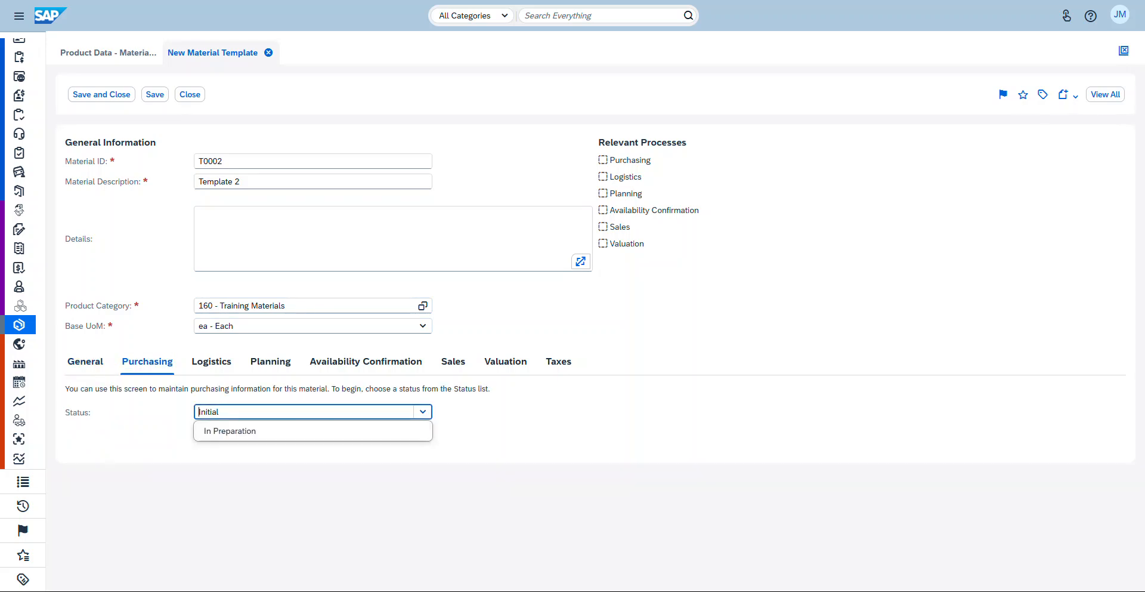
click(268, 430)
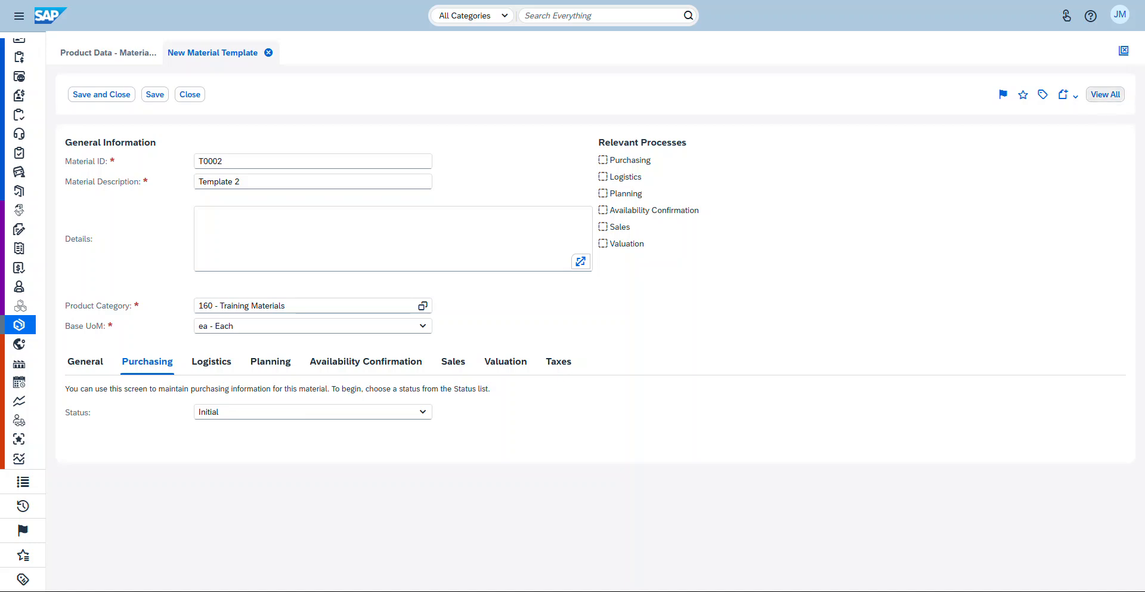
Step: Open the complete view of the new material template with all its detailed data
click(1105, 94)
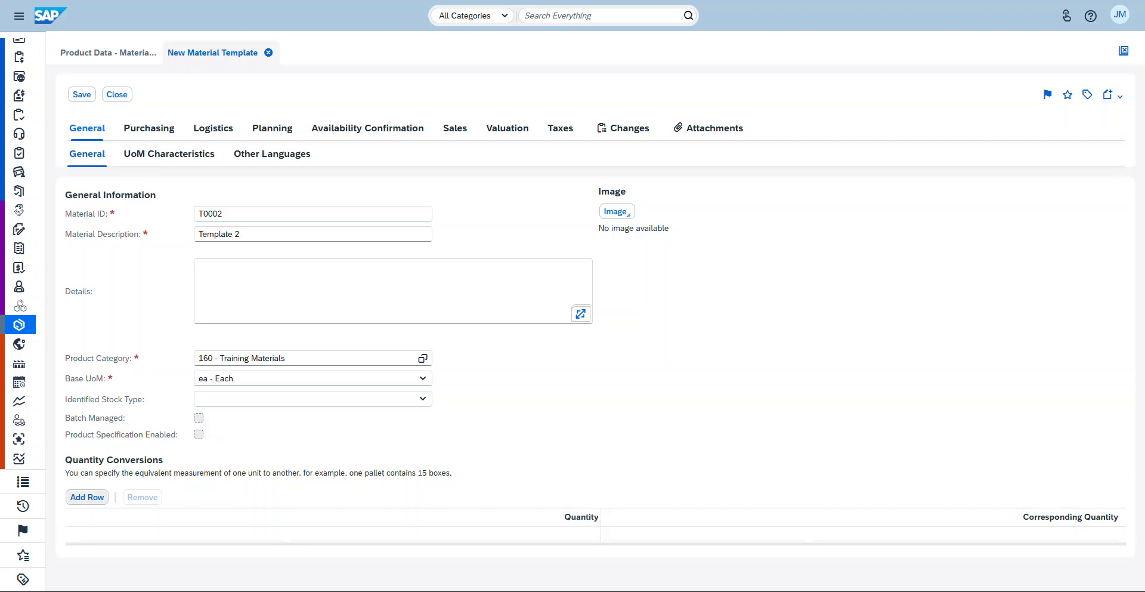
click(339, 517)
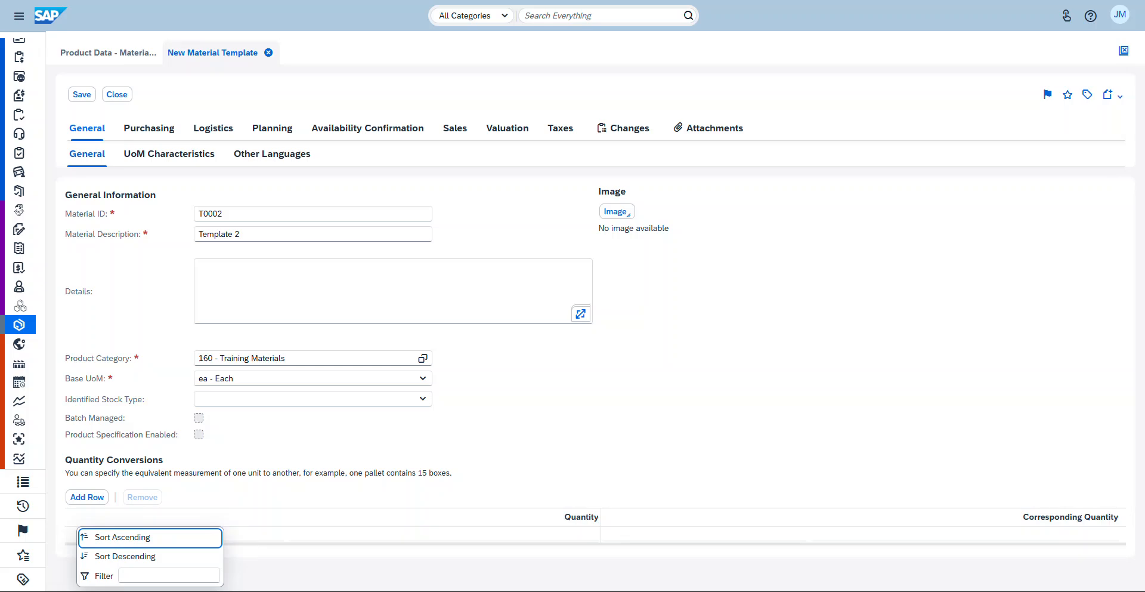
key(Escape)
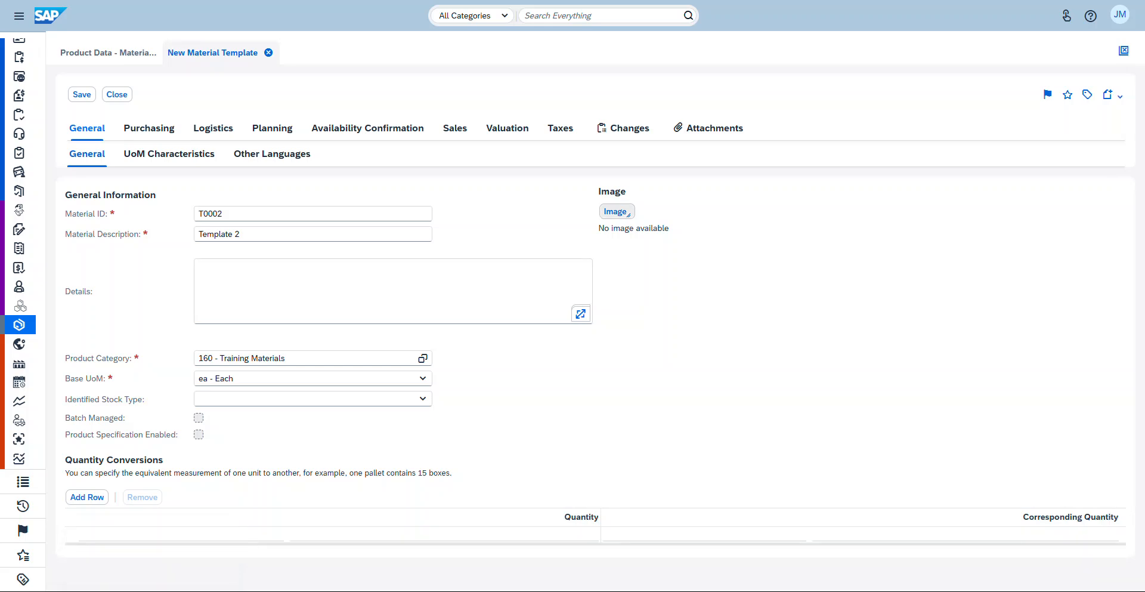
Step: Add the Desktop file implementation-knowledge-go-live-experience-for-sap as the template's product image
click(616, 212)
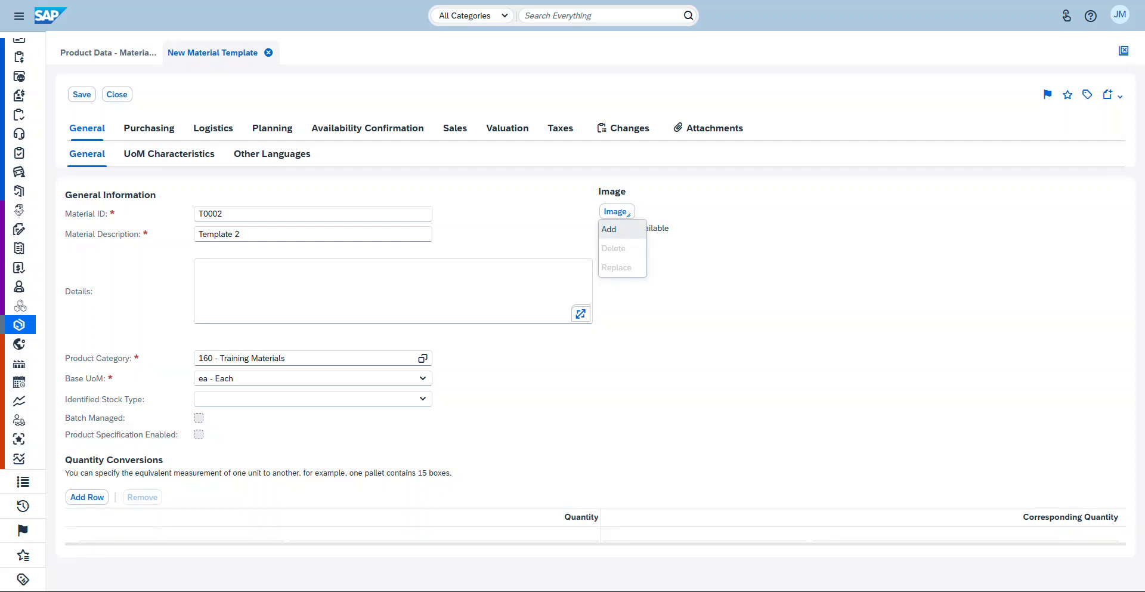
click(609, 229)
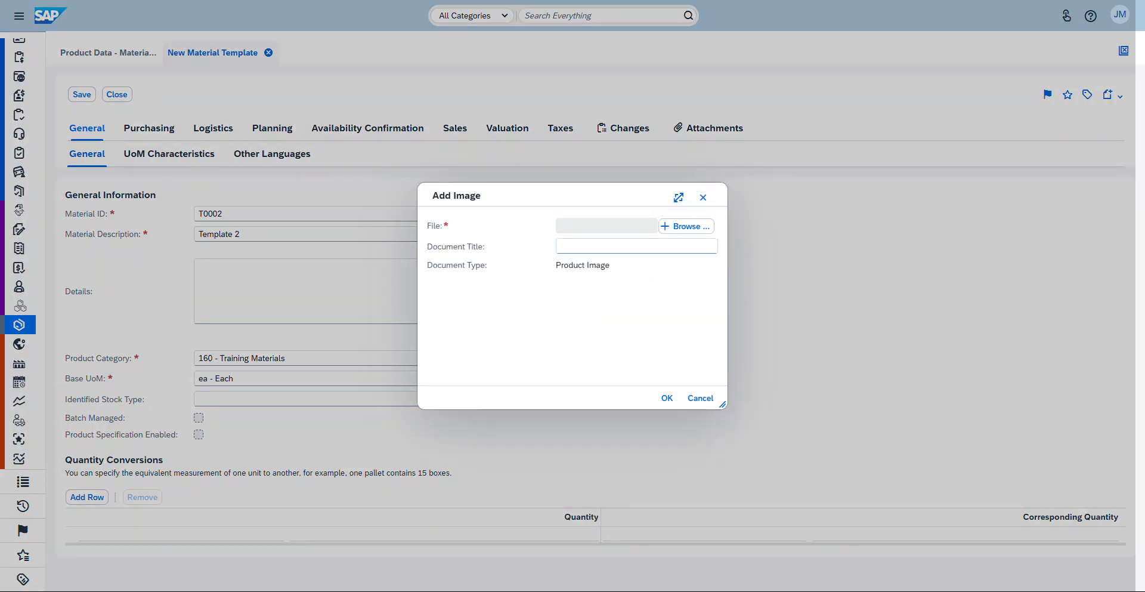
click(686, 226)
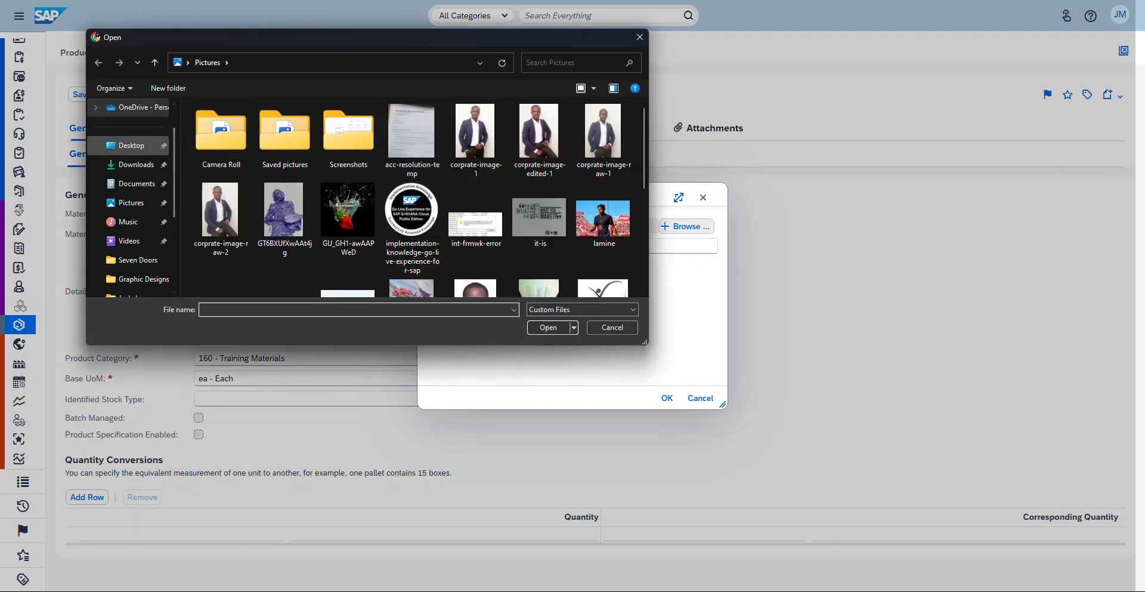
click(131, 146)
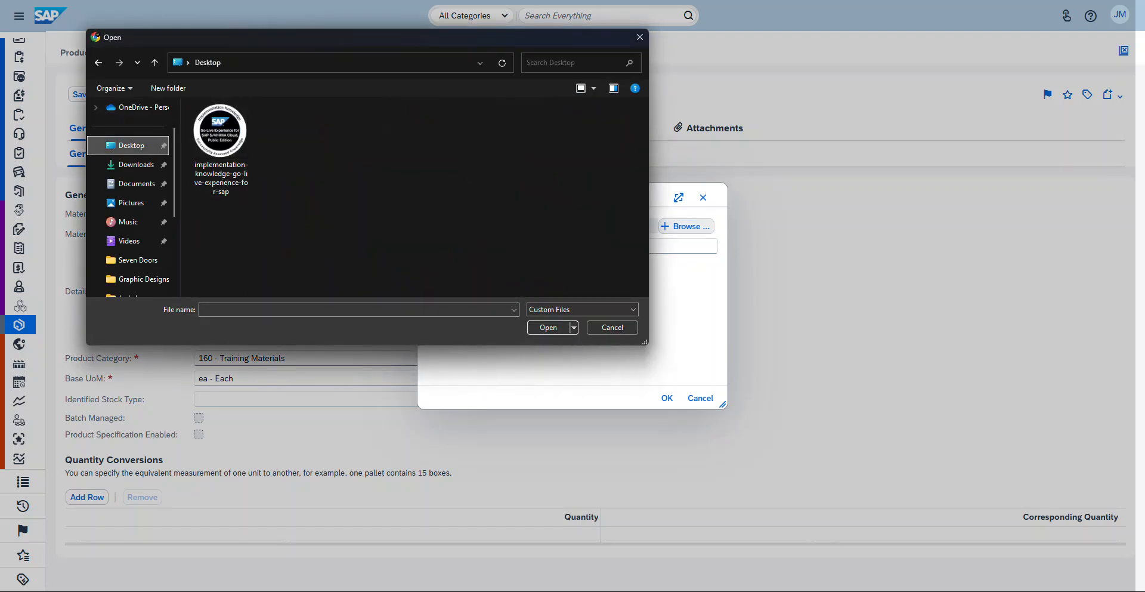
click(612, 328)
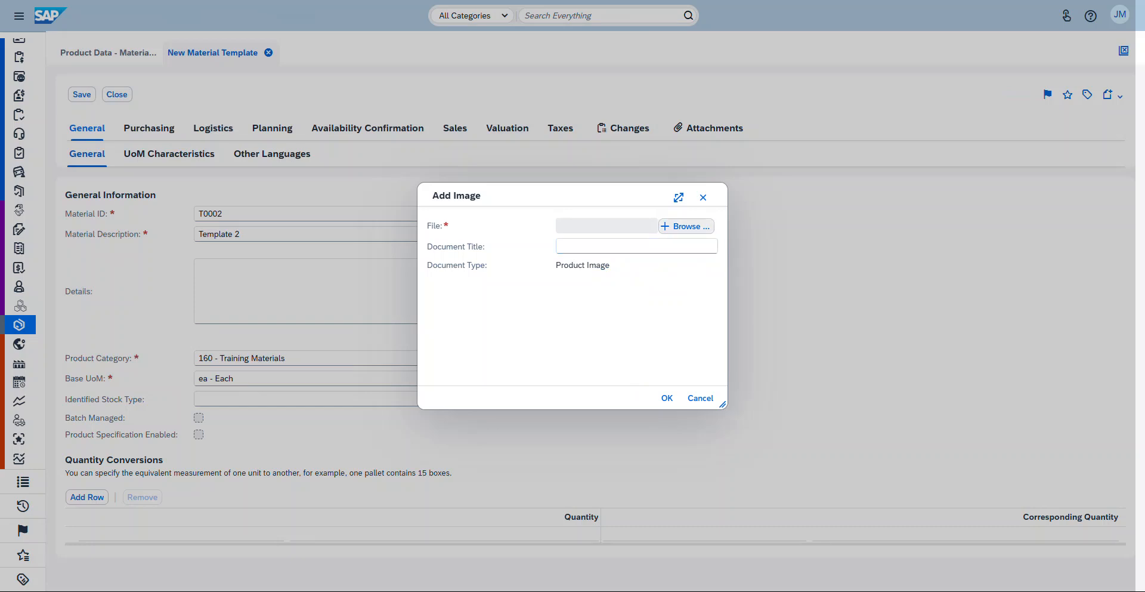
click(686, 226)
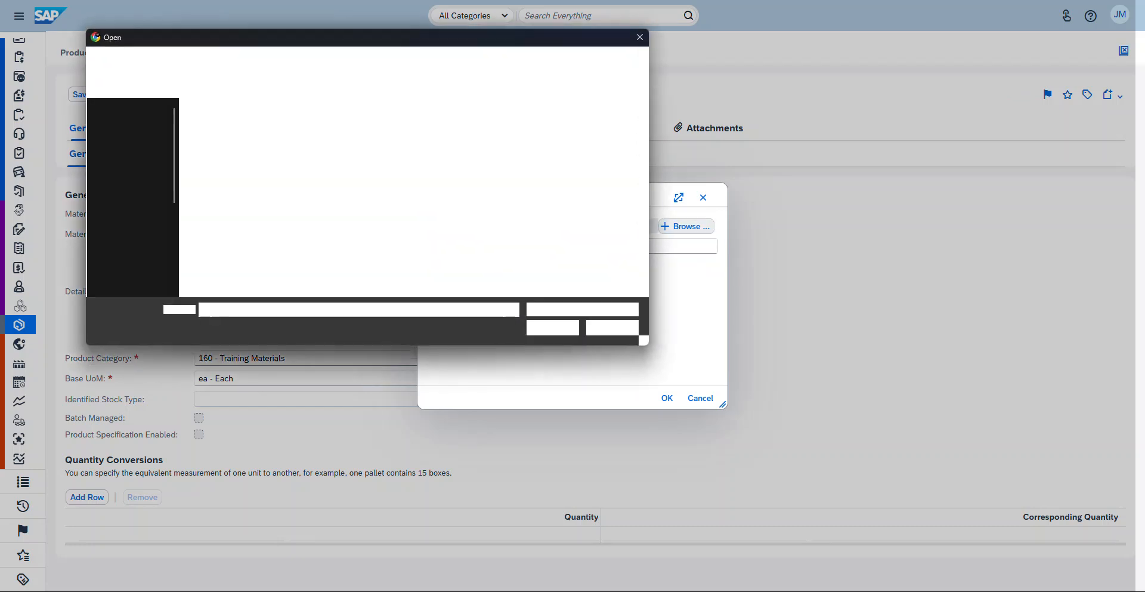
click(221, 150)
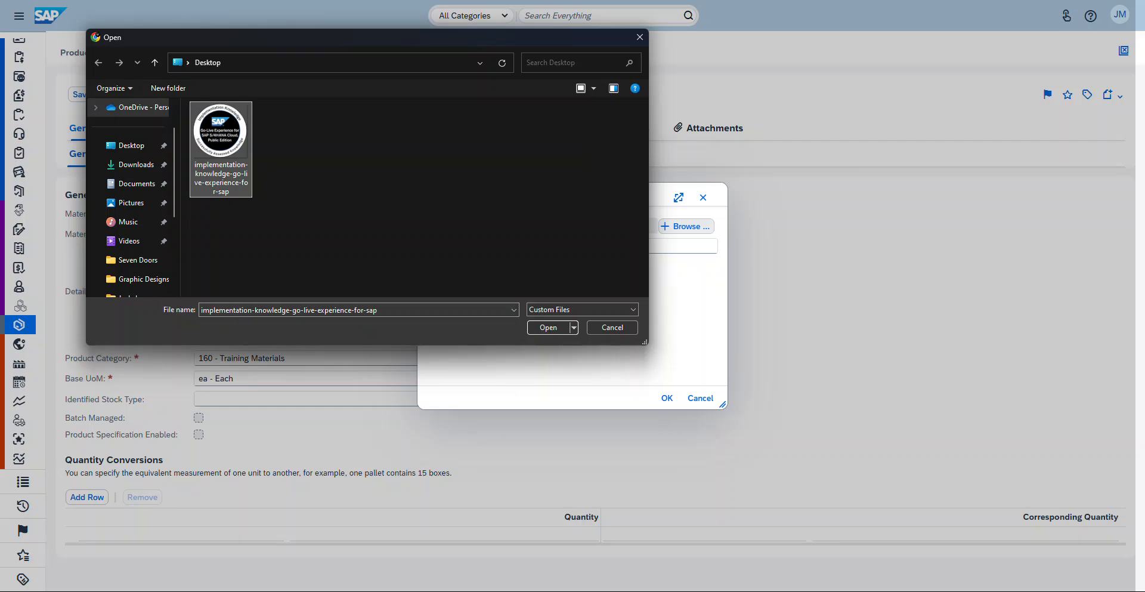
key(Return)
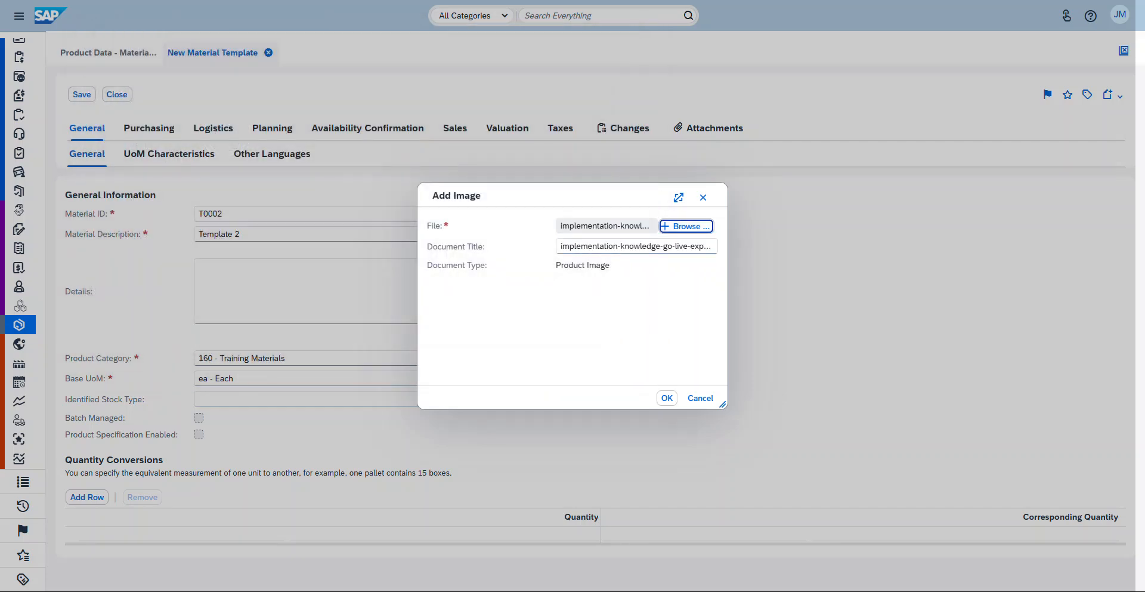
click(667, 398)
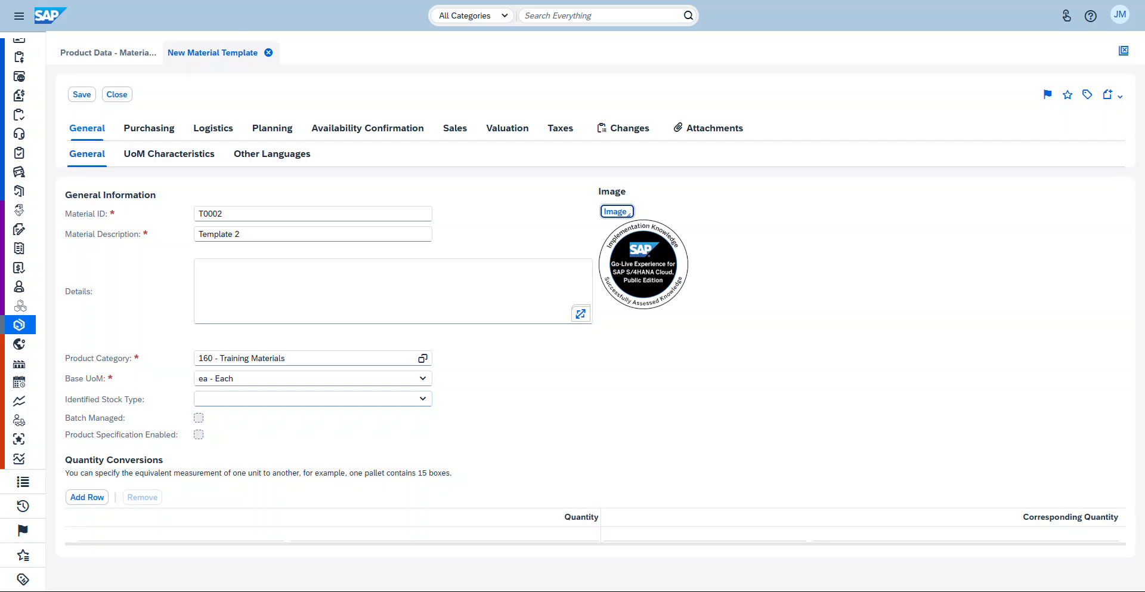
Step: Review the template's identified stock type options, UoM characteristics and other-language descriptions without entering anything
click(422, 398)
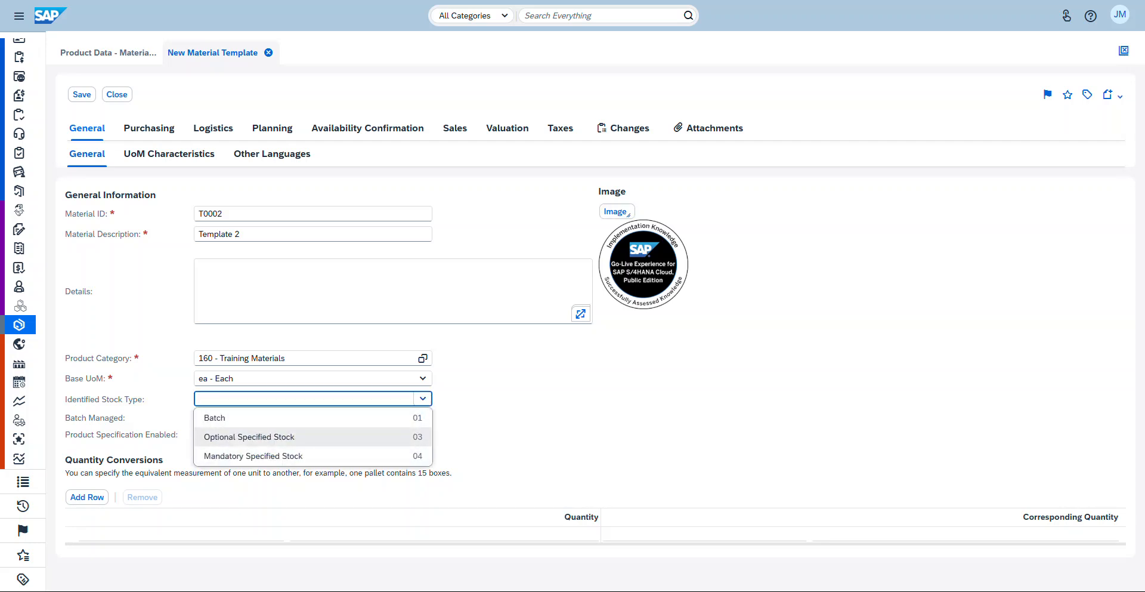
click(513, 427)
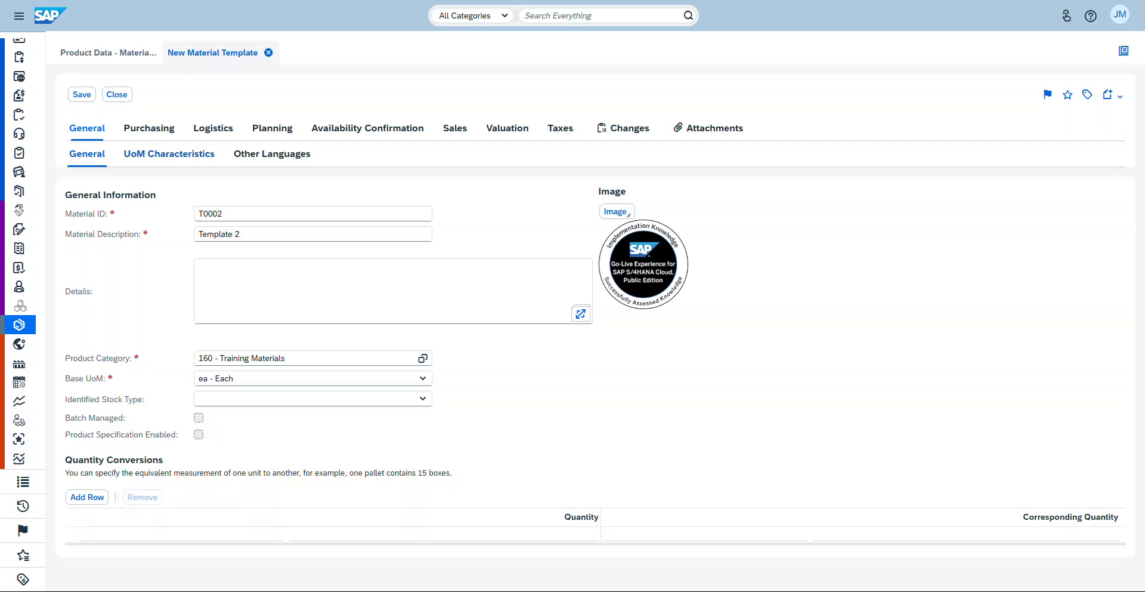
click(168, 154)
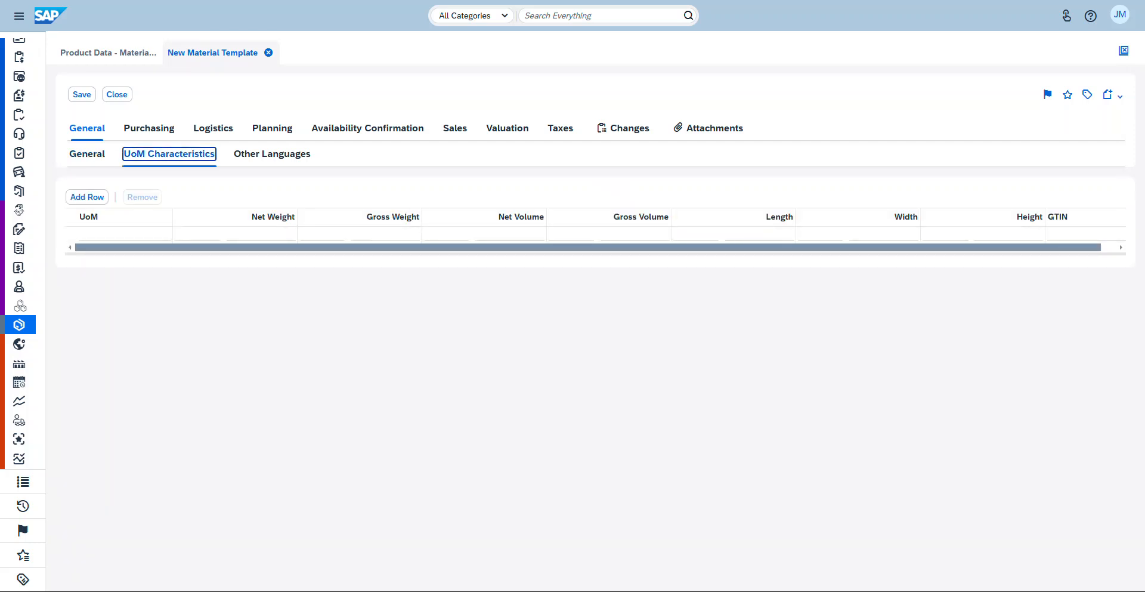
click(87, 197)
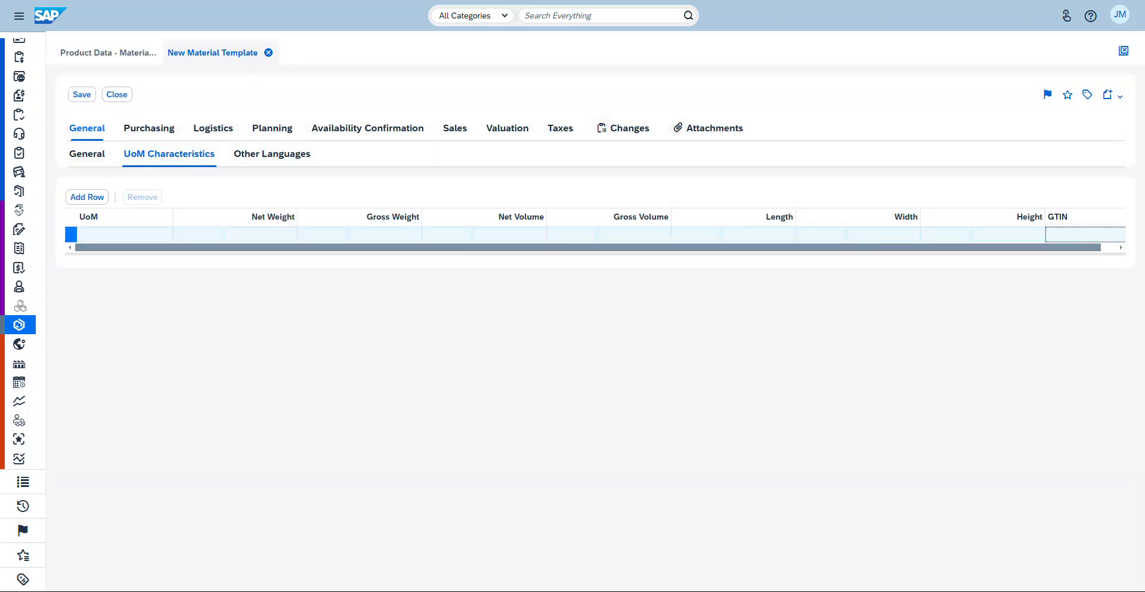
click(142, 197)
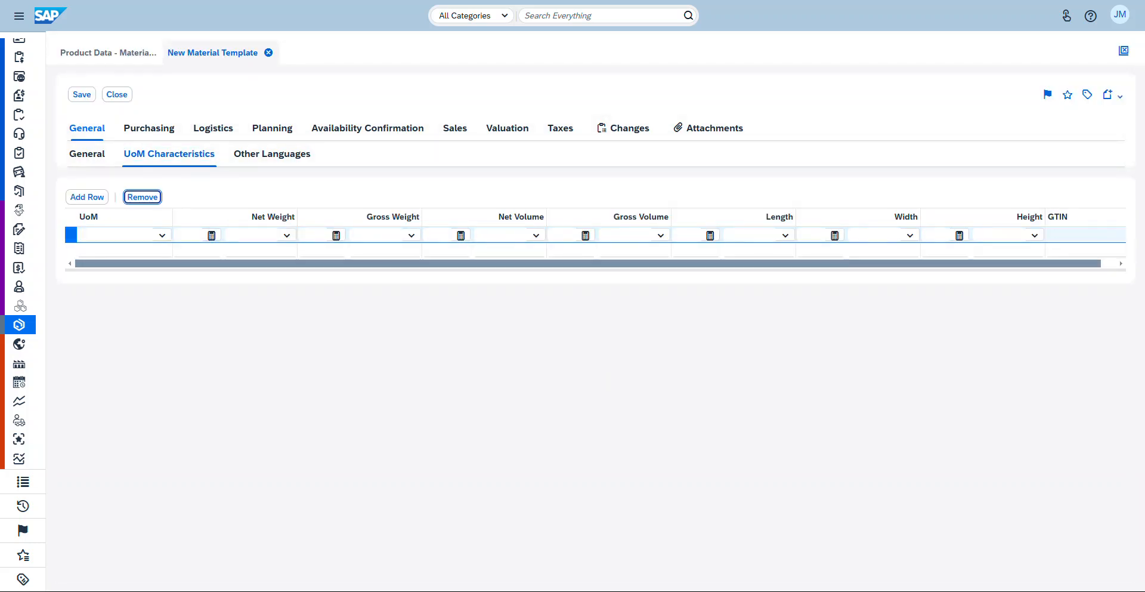
click(272, 154)
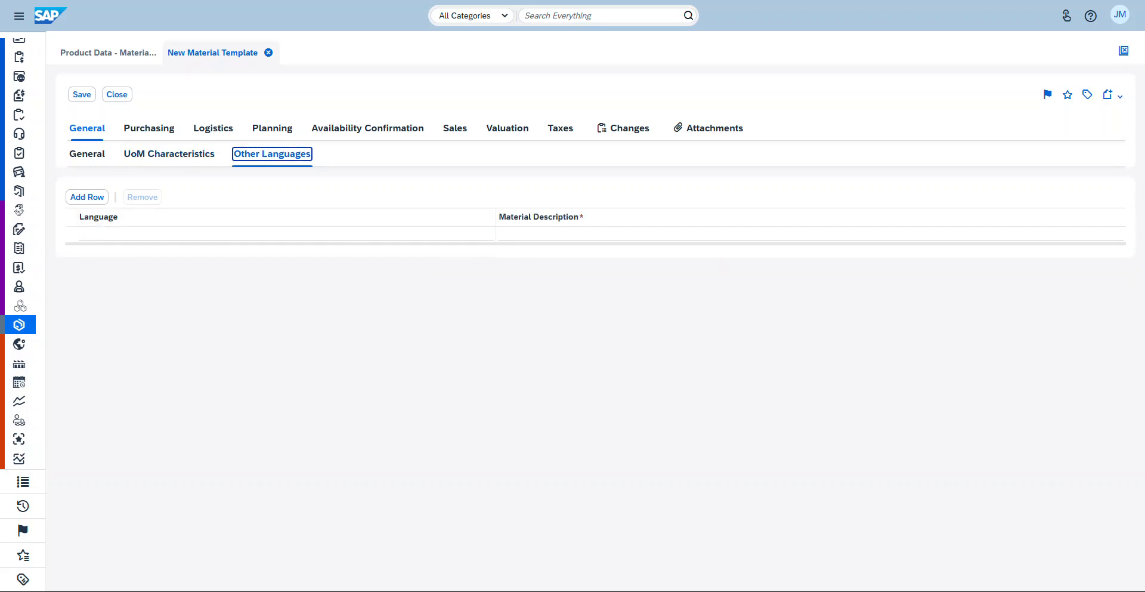
Step: Set the status of the template's purchasing data to In Preparation
click(149, 128)
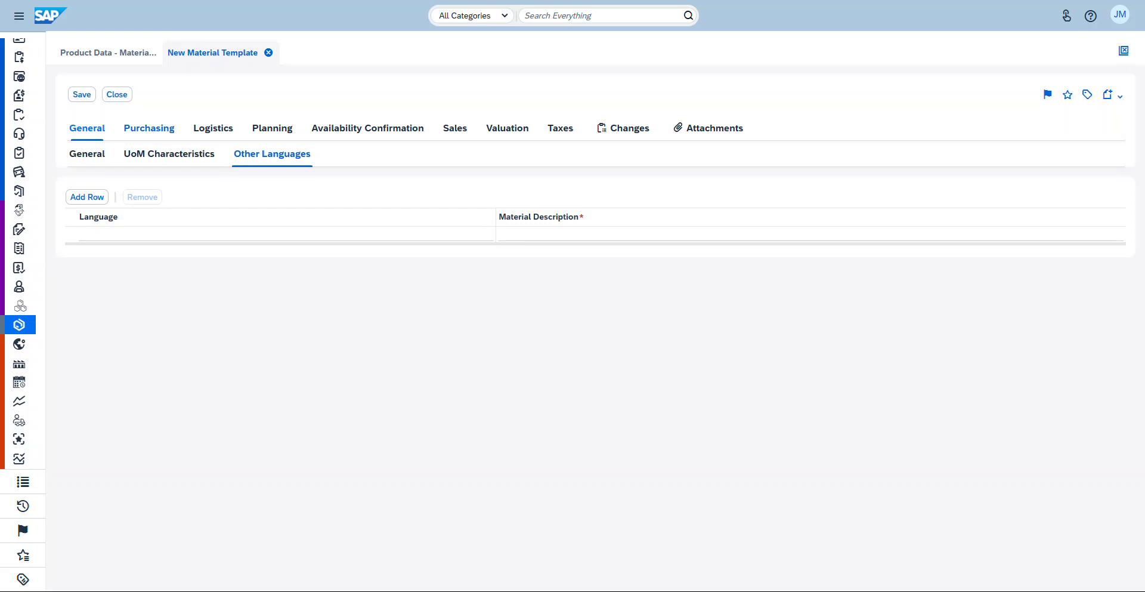
click(149, 128)
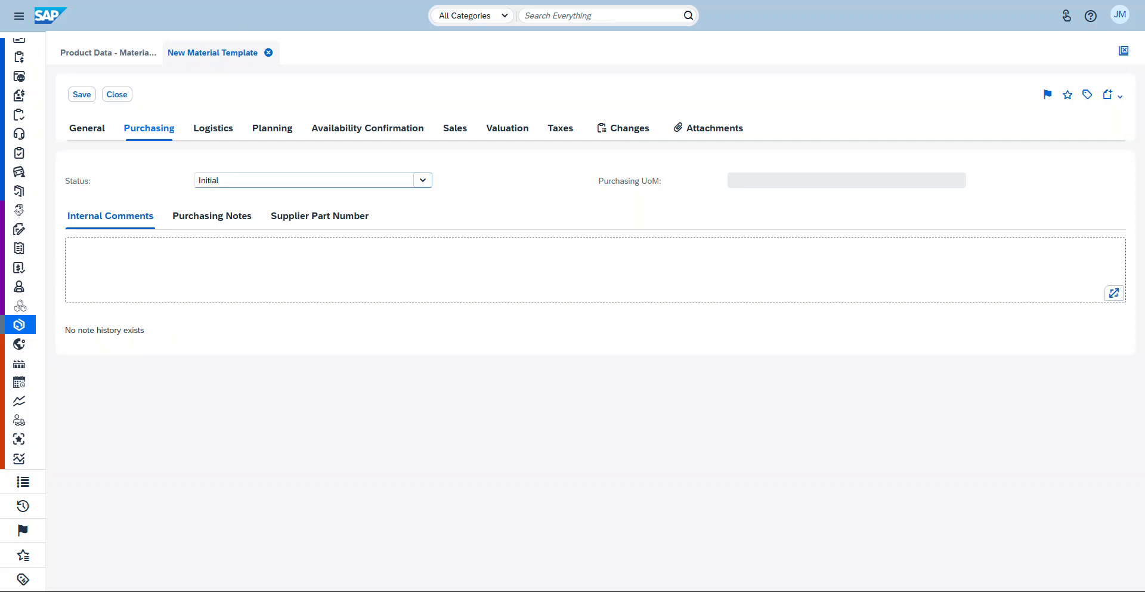
click(422, 180)
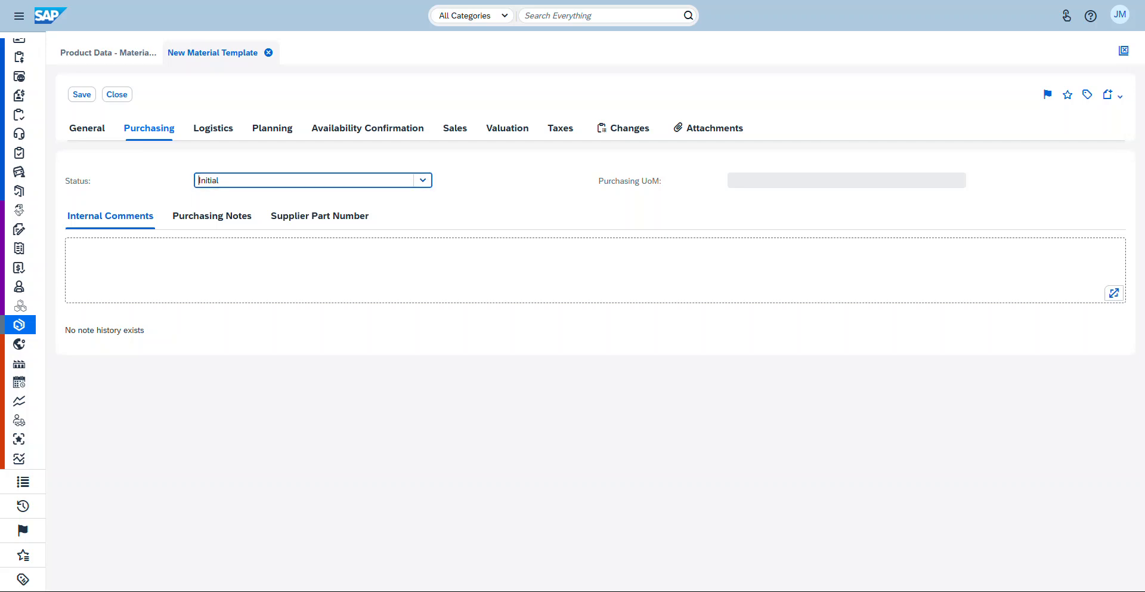
click(313, 199)
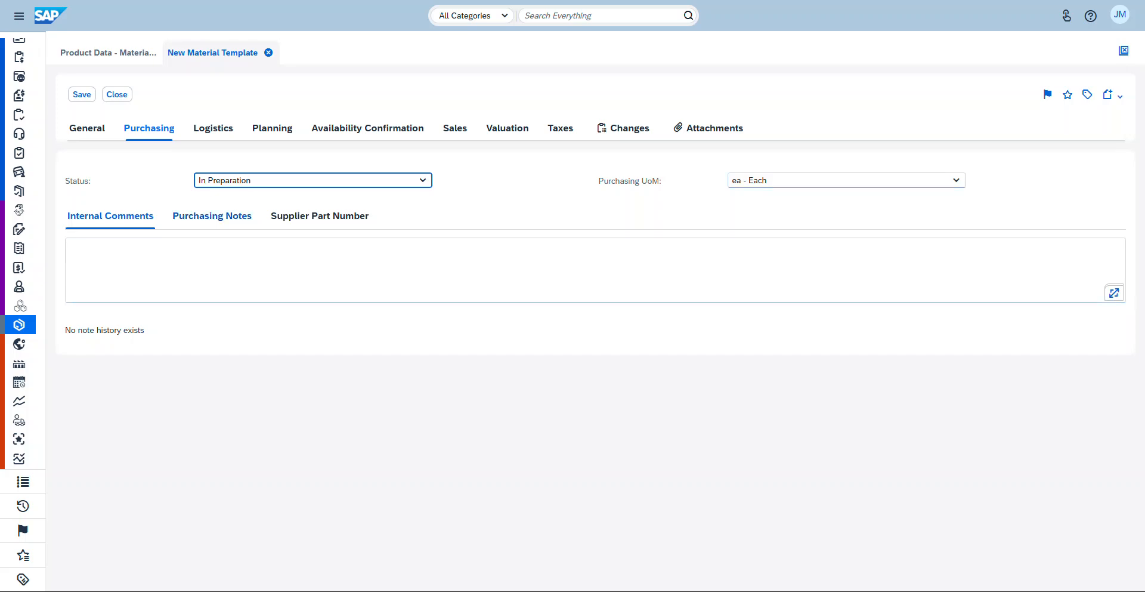
Step: Look through the purchasing notes, internal comments and supplier part number sections of the template
click(212, 216)
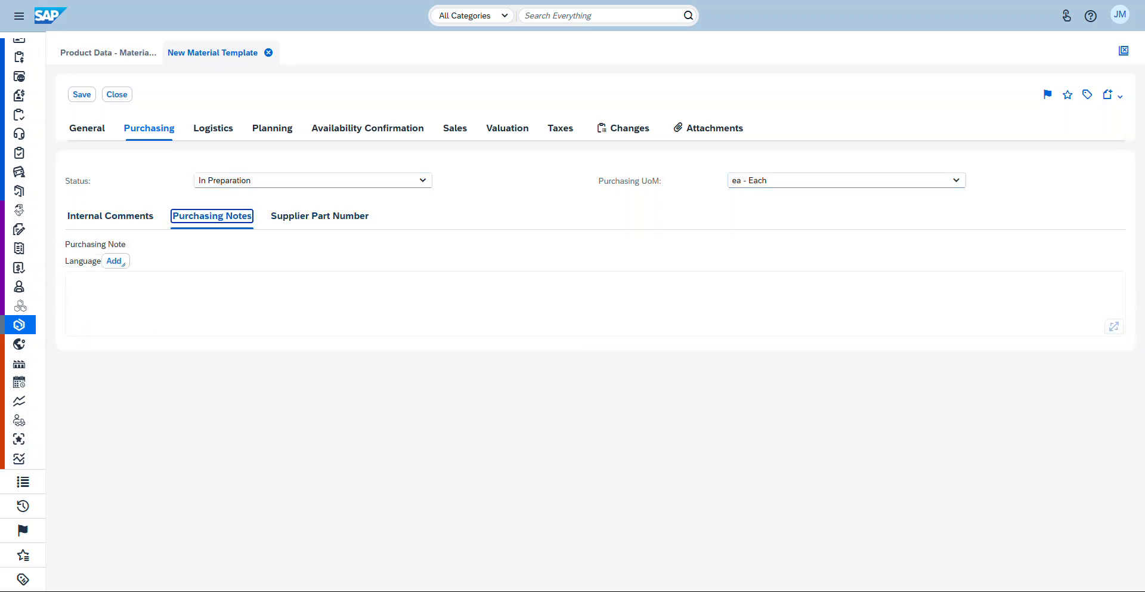
click(111, 216)
click(319, 216)
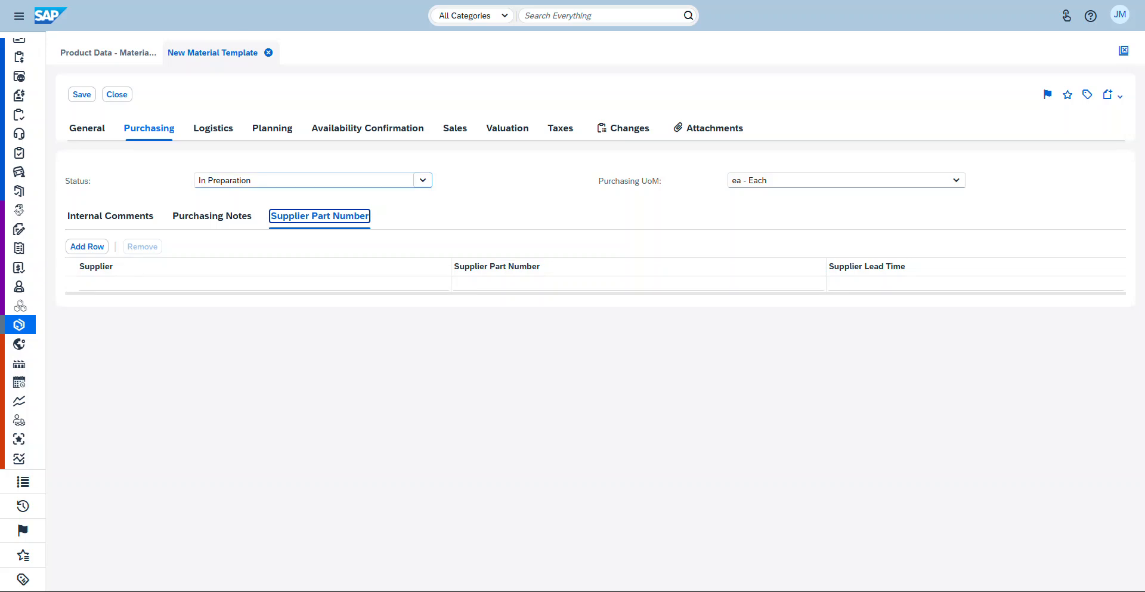
Step: Set the template's purchasing status to Active and save the template
click(423, 180)
click(312, 199)
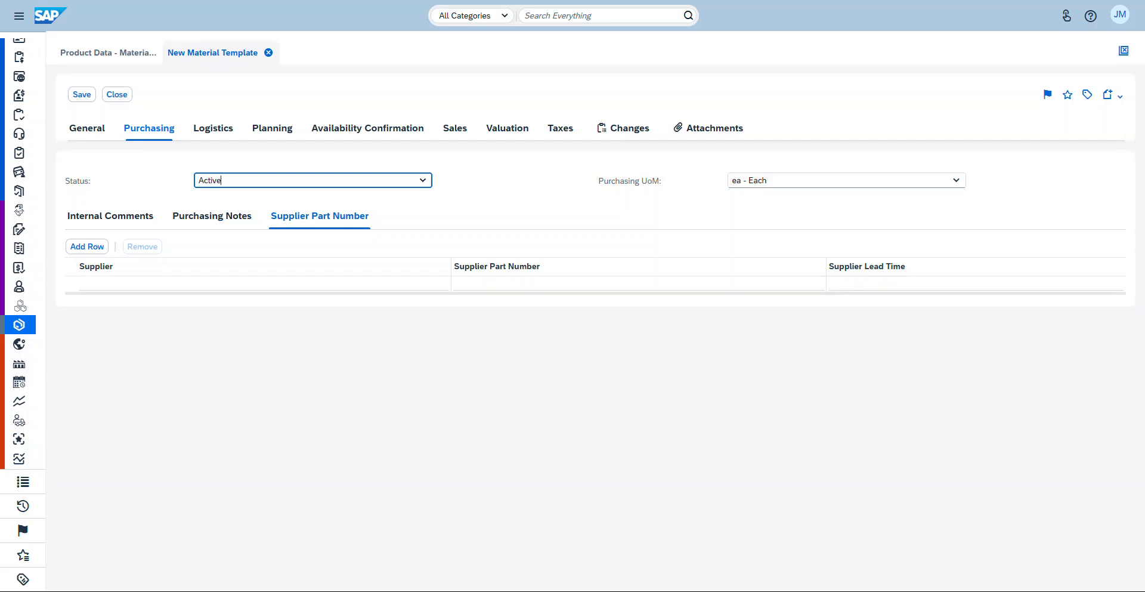
click(82, 94)
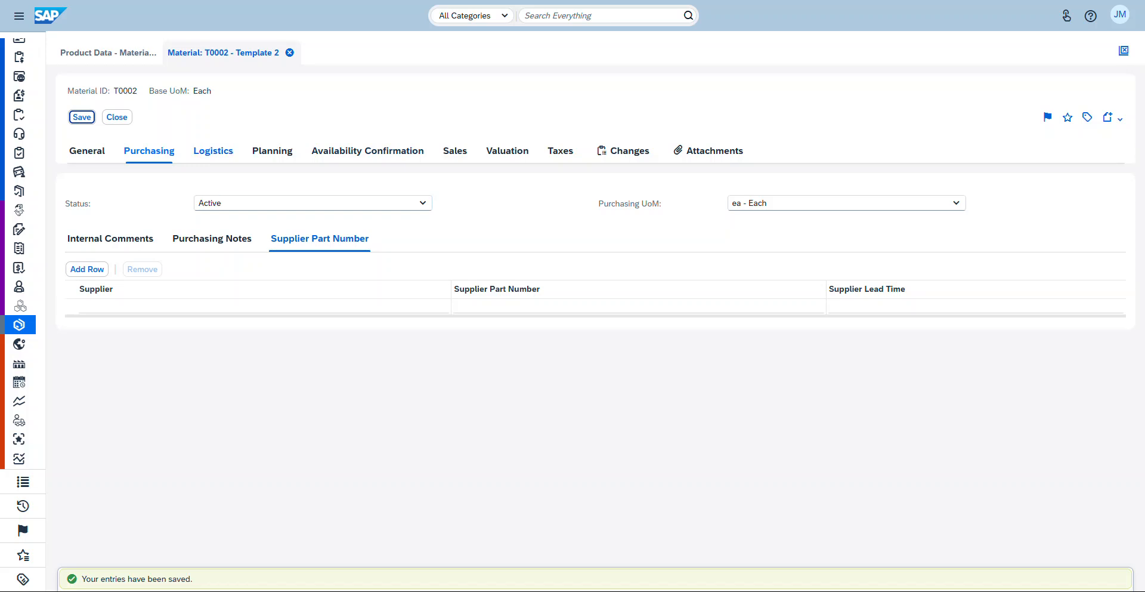
Step: Set the inventory valuation UoM in the template's logistics data to ea - Each
click(213, 151)
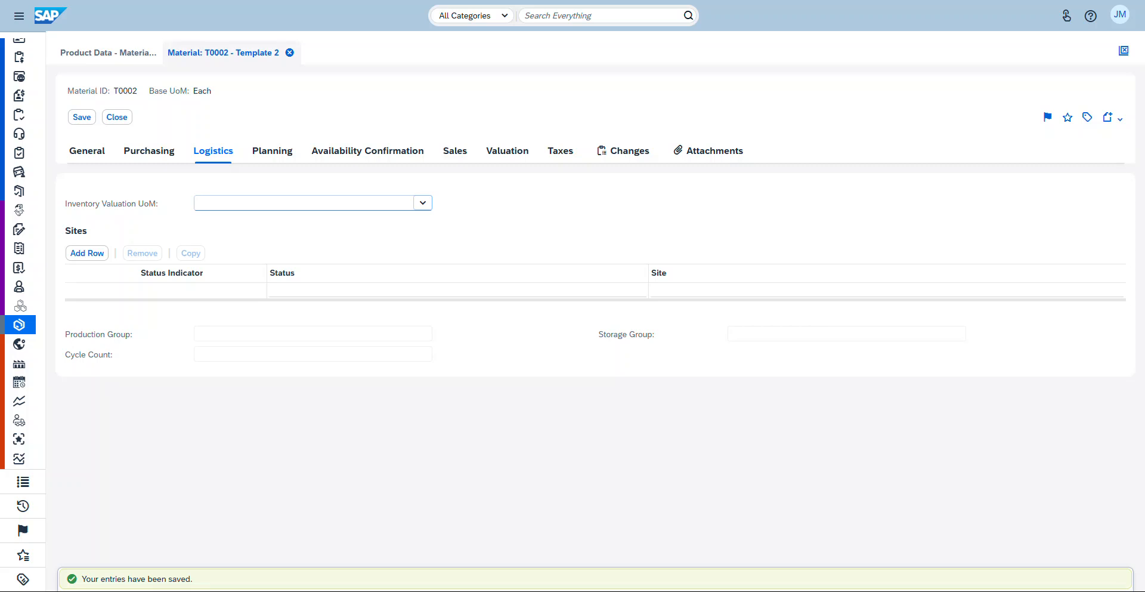
click(422, 203)
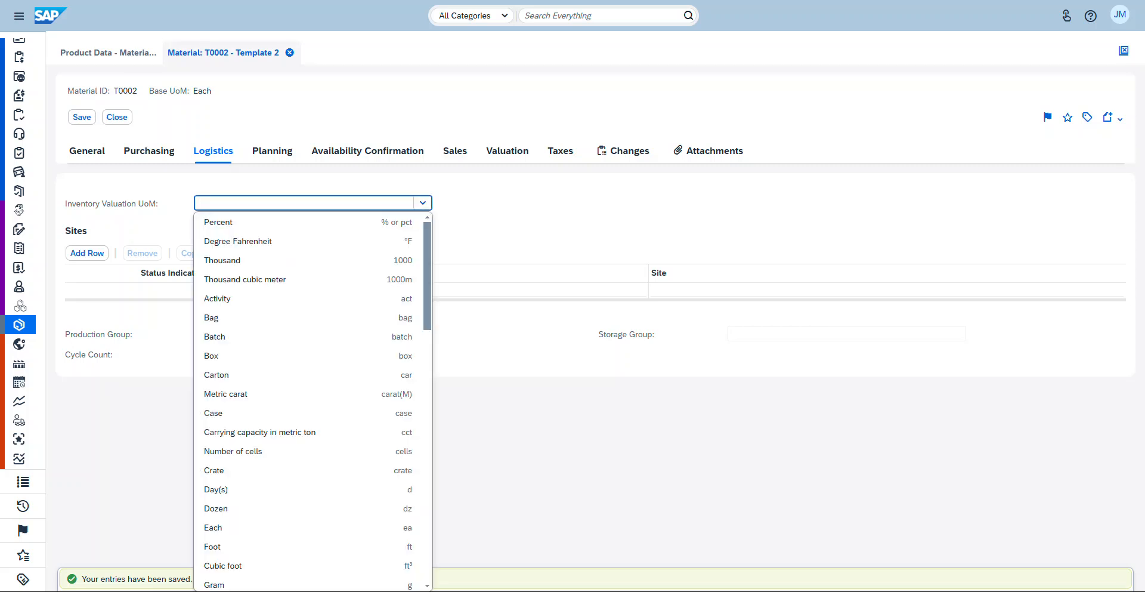
text(ea)
key(Down)
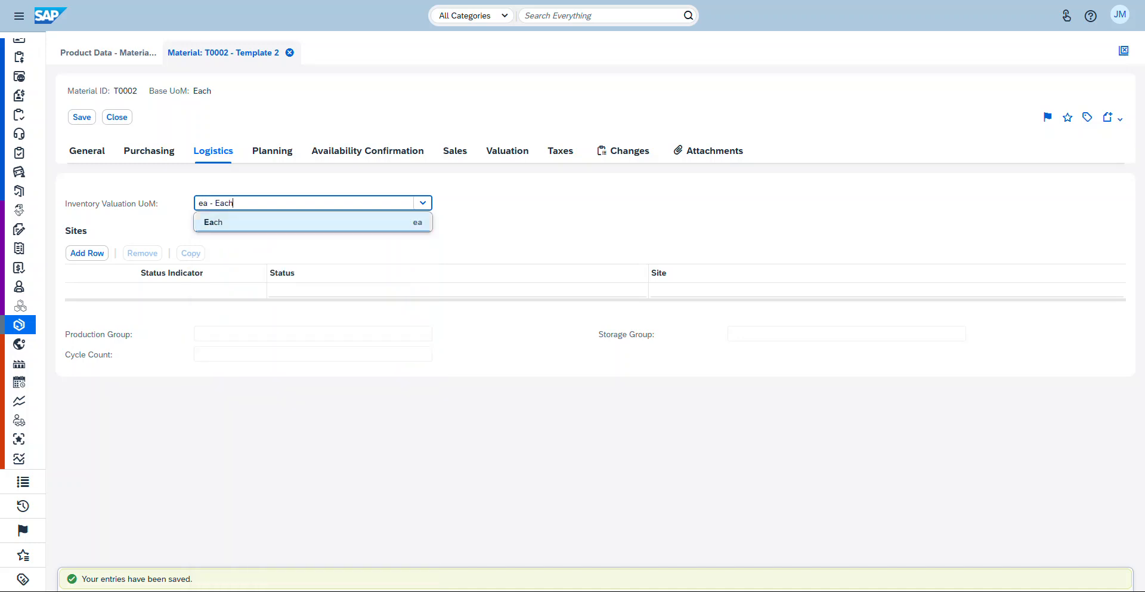
key(Return)
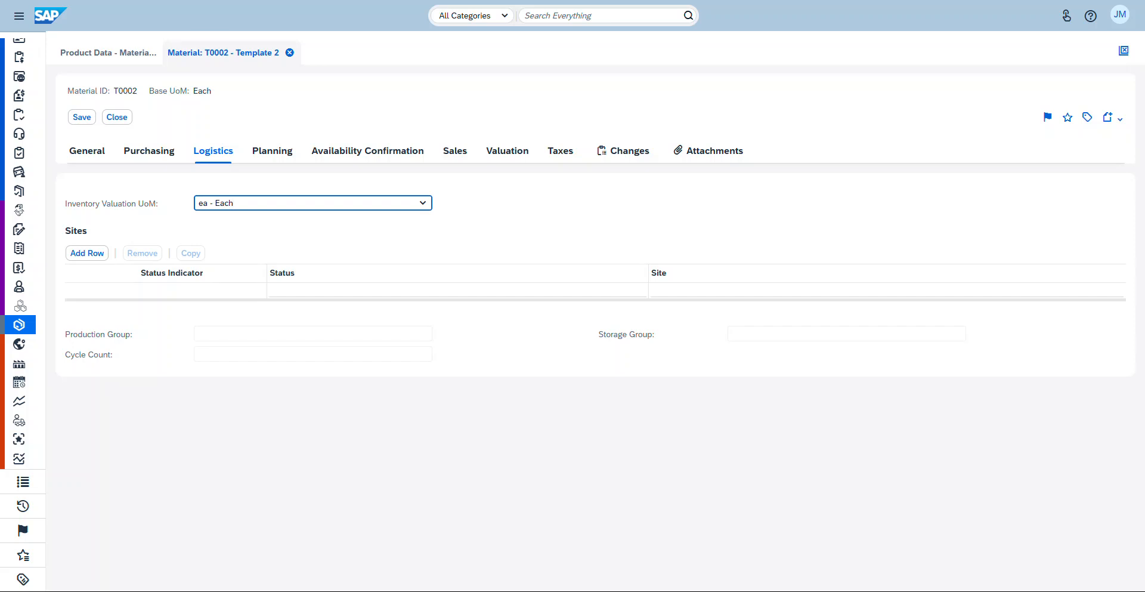
Step: Add the site A1140 - Logistic to the template's logistics data
click(87, 253)
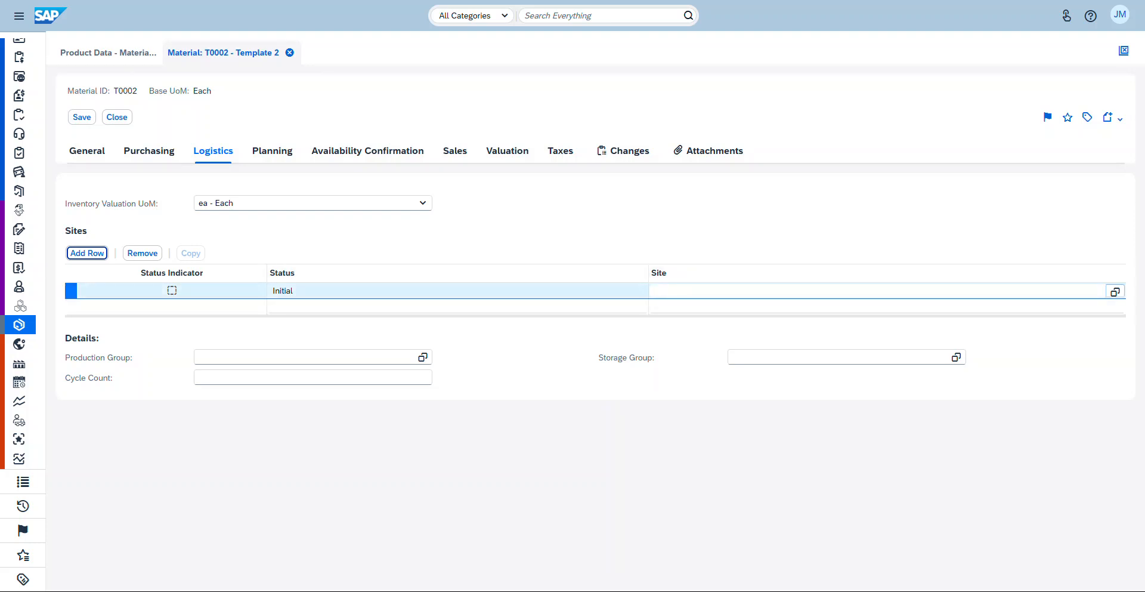
click(1115, 292)
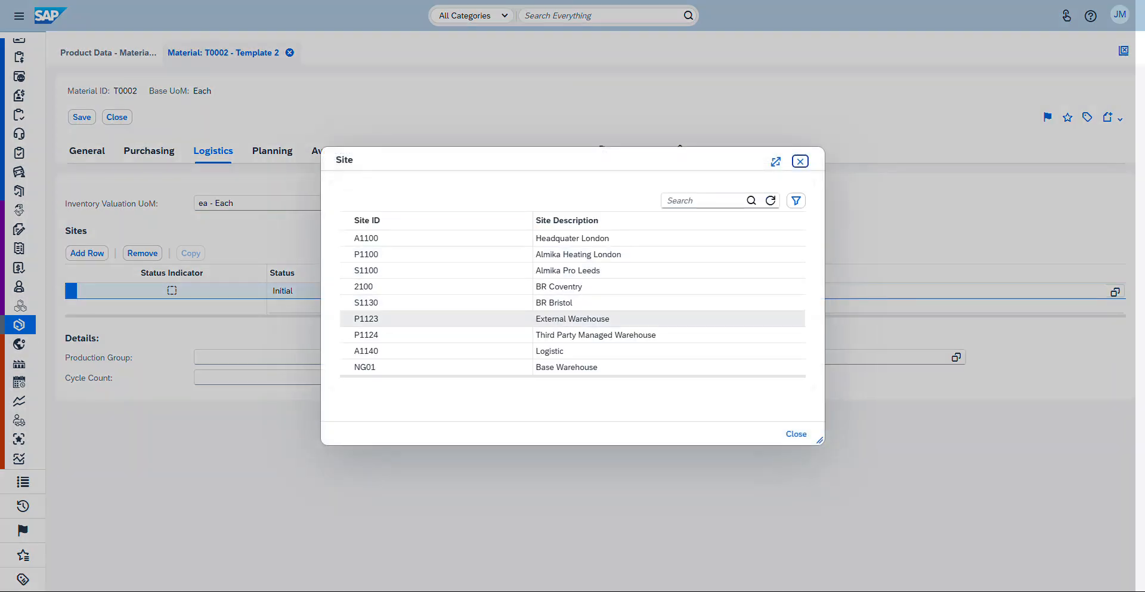
click(417, 351)
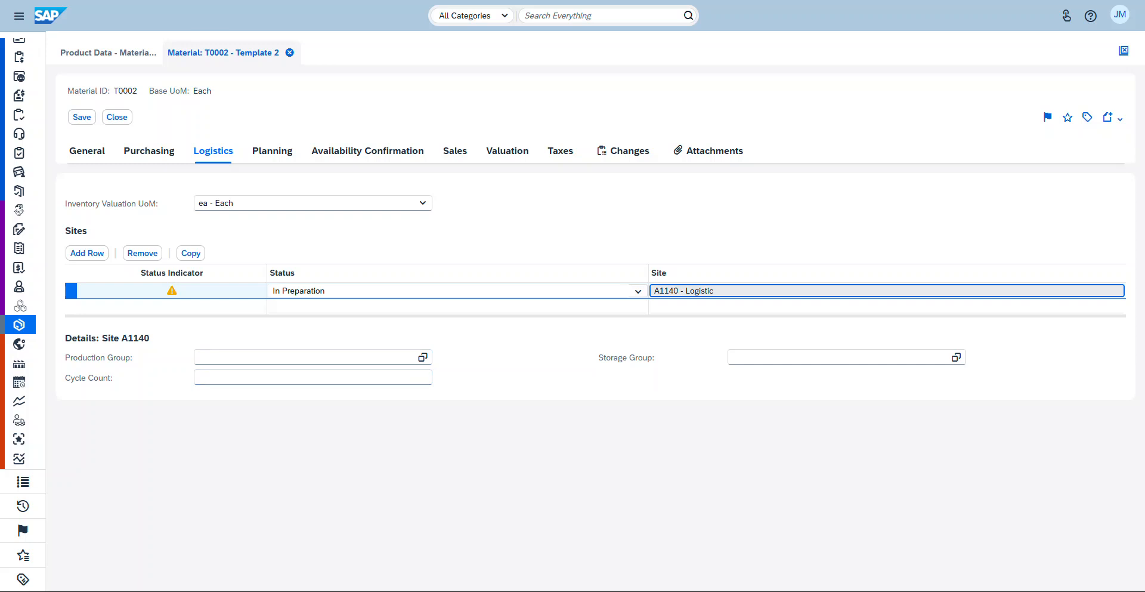
Step: Review the available storage groups for site A1140 without choosing one, and set the site's status to Active
click(312, 377)
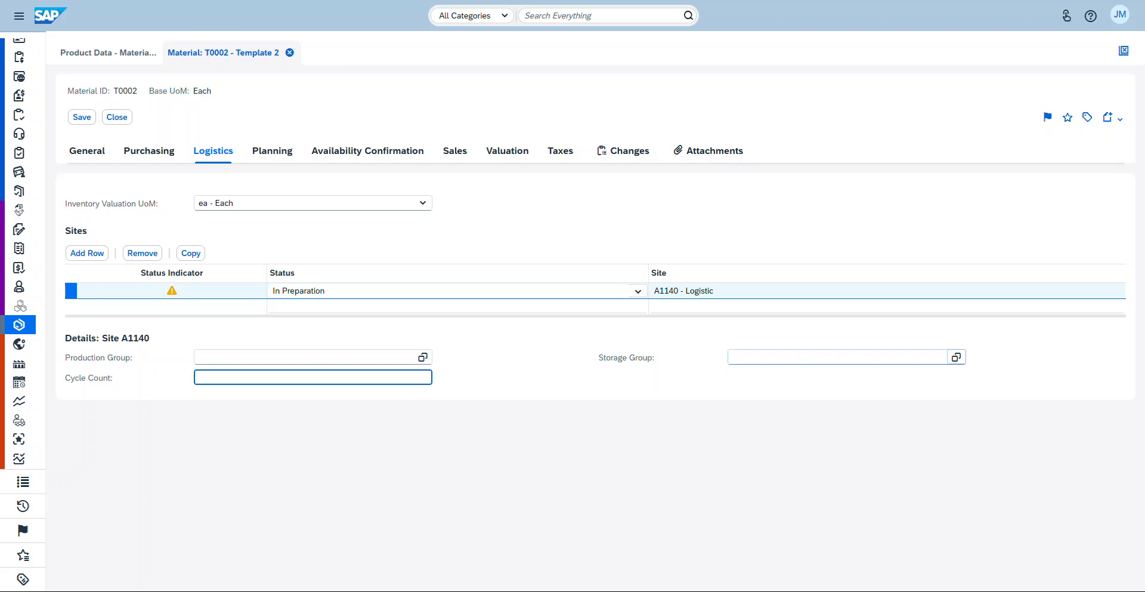
click(837, 357)
click(956, 357)
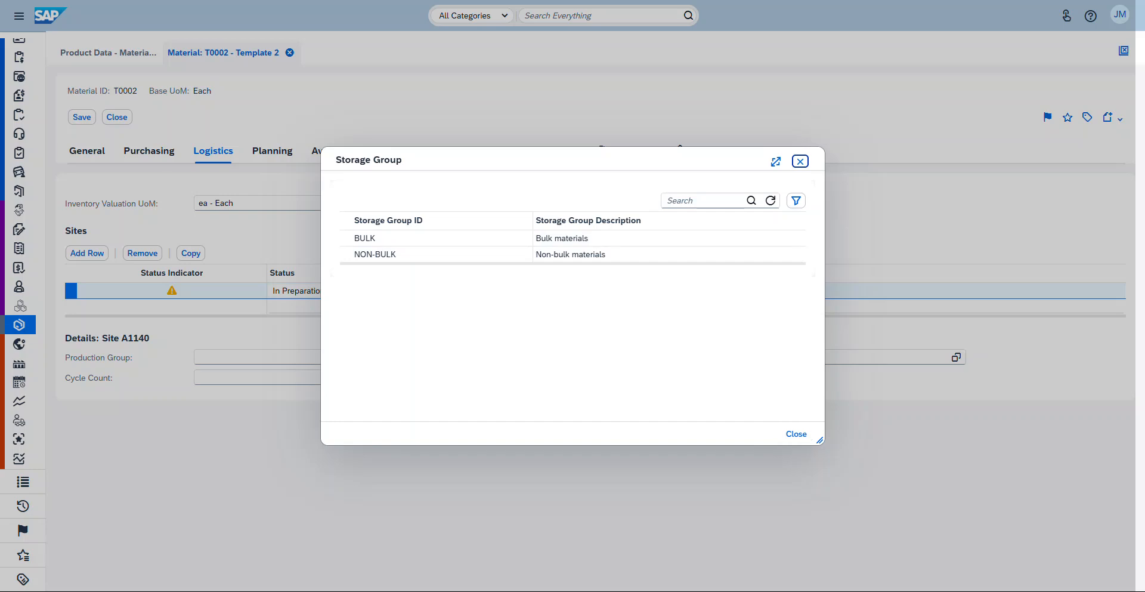
click(796, 434)
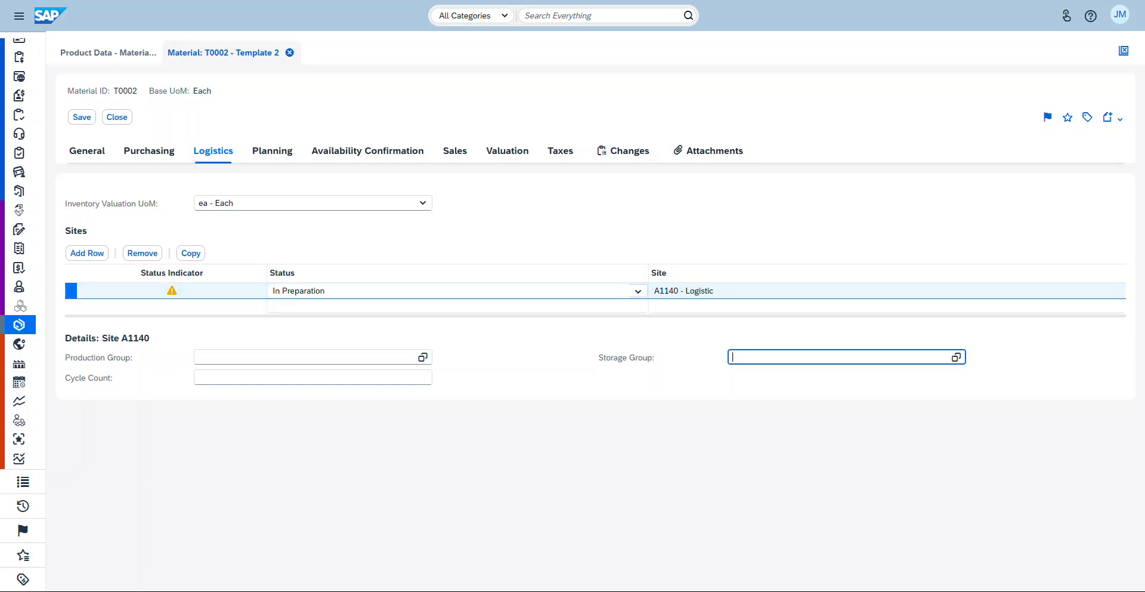
click(638, 291)
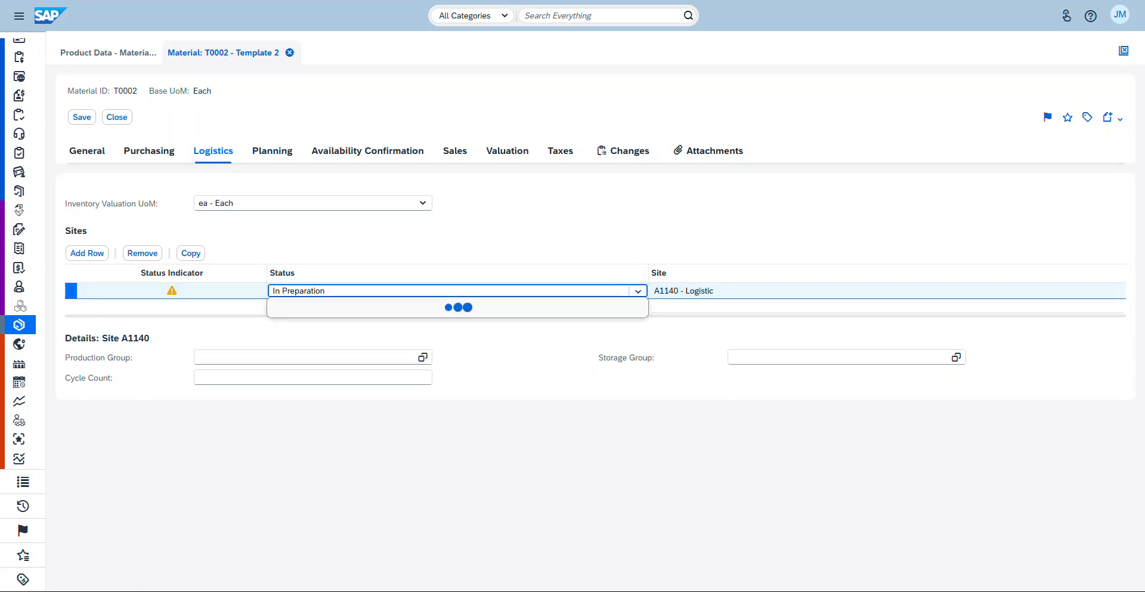
click(289, 307)
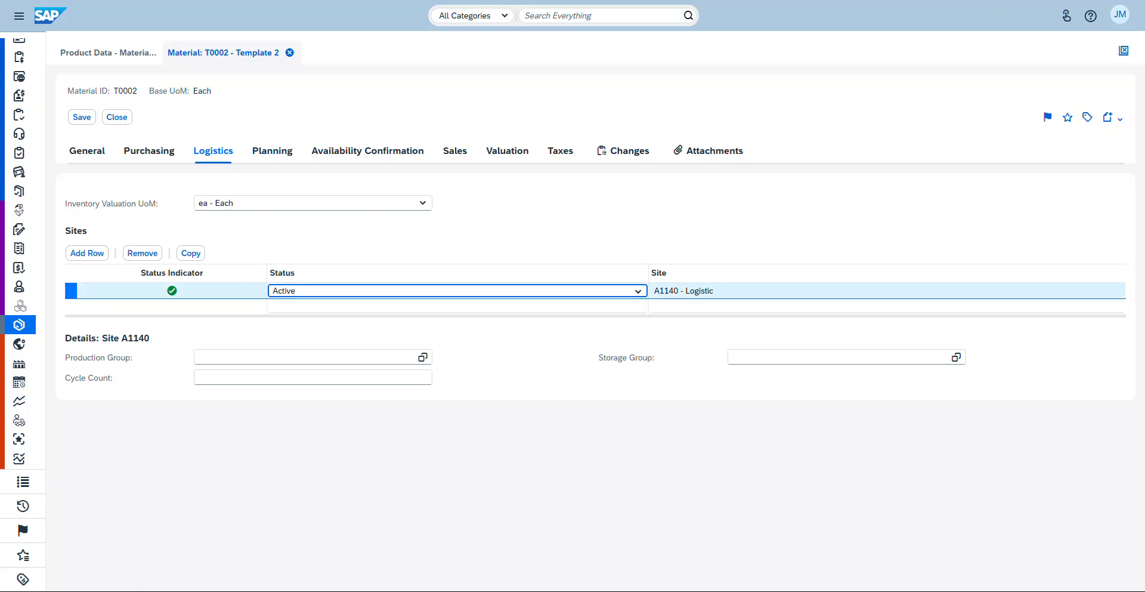
Step: Set the template's planning UoM to ea - Each and review the available forecasting groups without assigning one
click(272, 150)
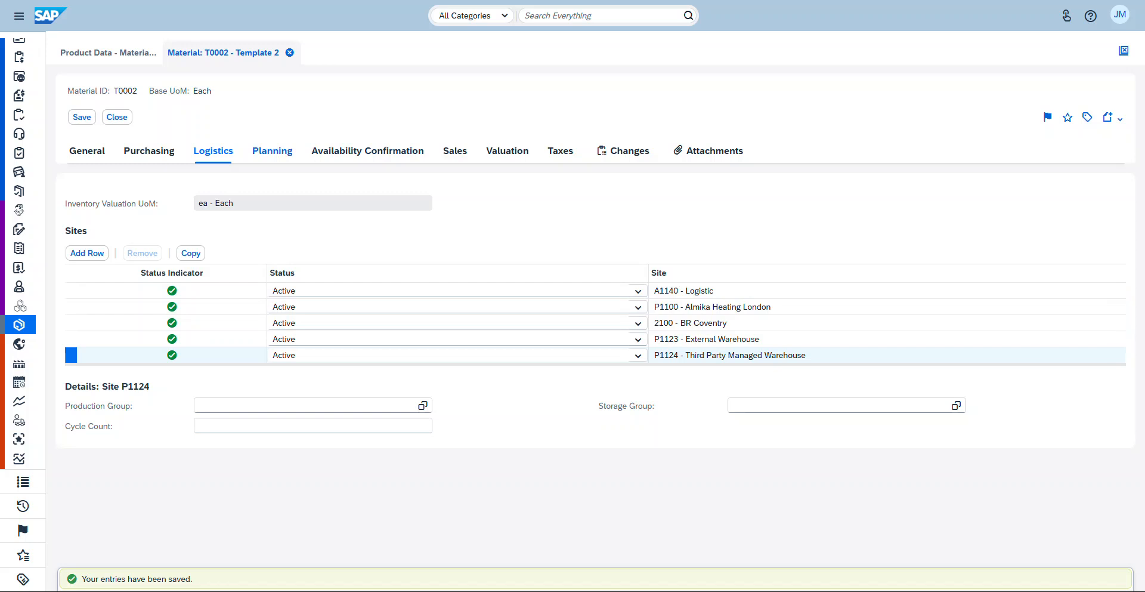
click(272, 151)
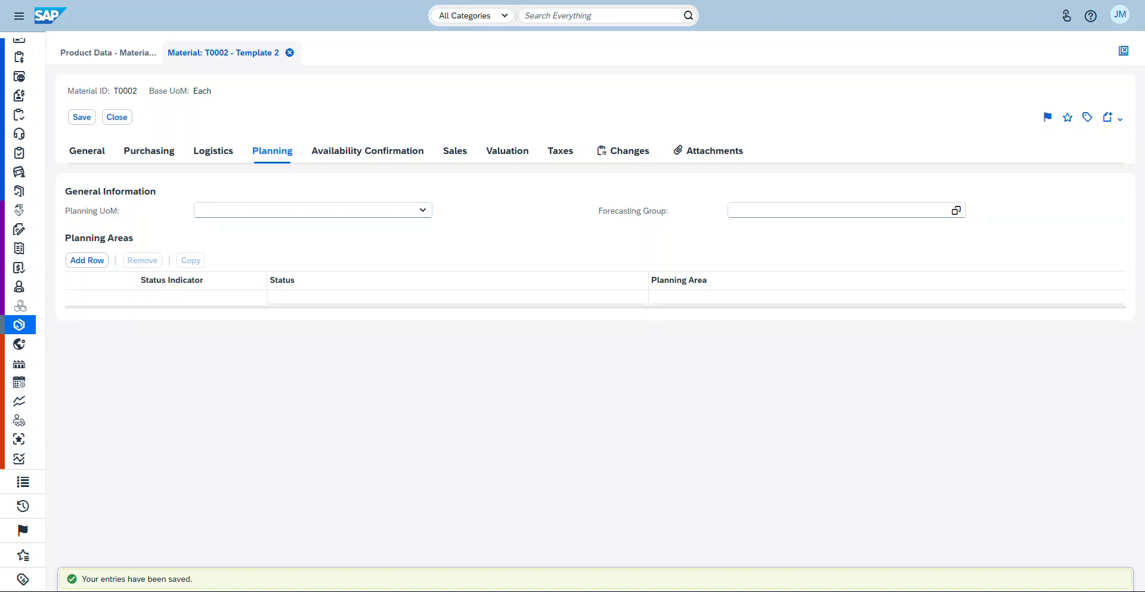
click(213, 150)
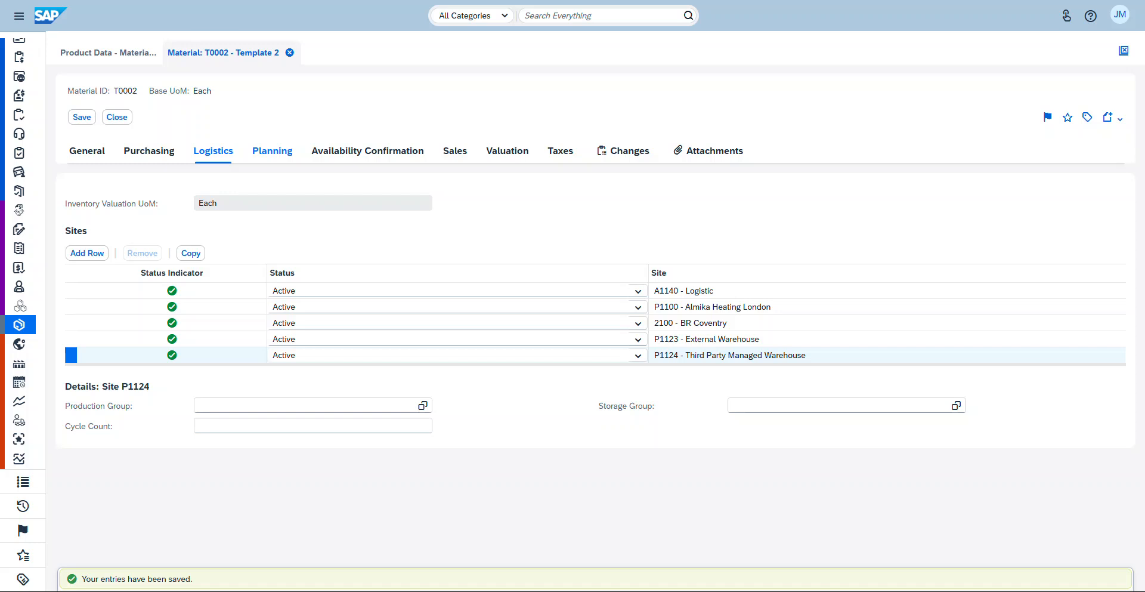
click(272, 150)
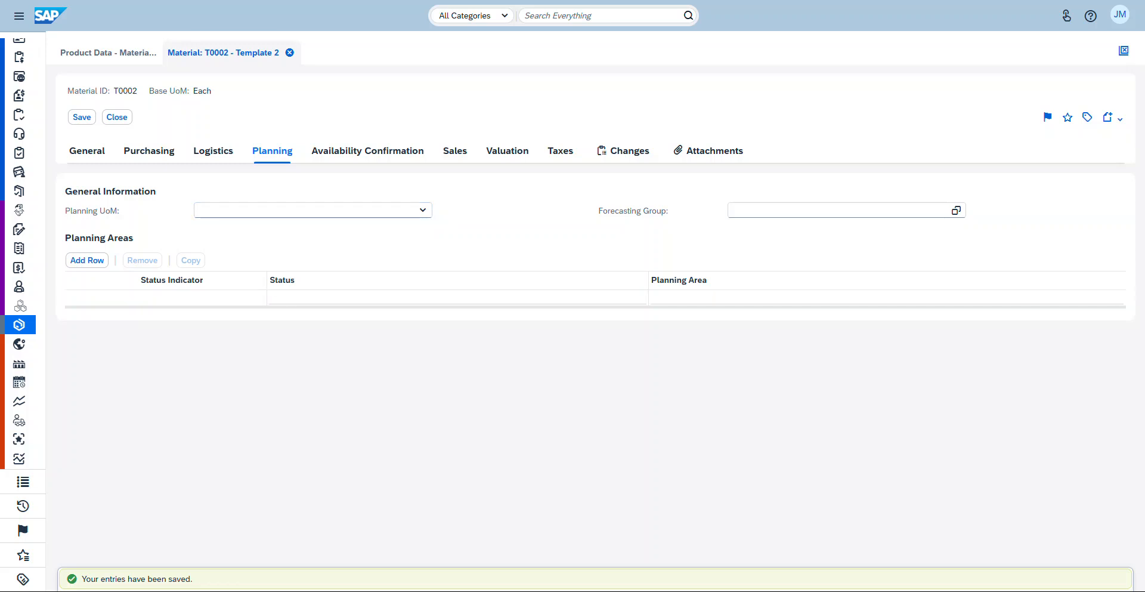
click(358, 210)
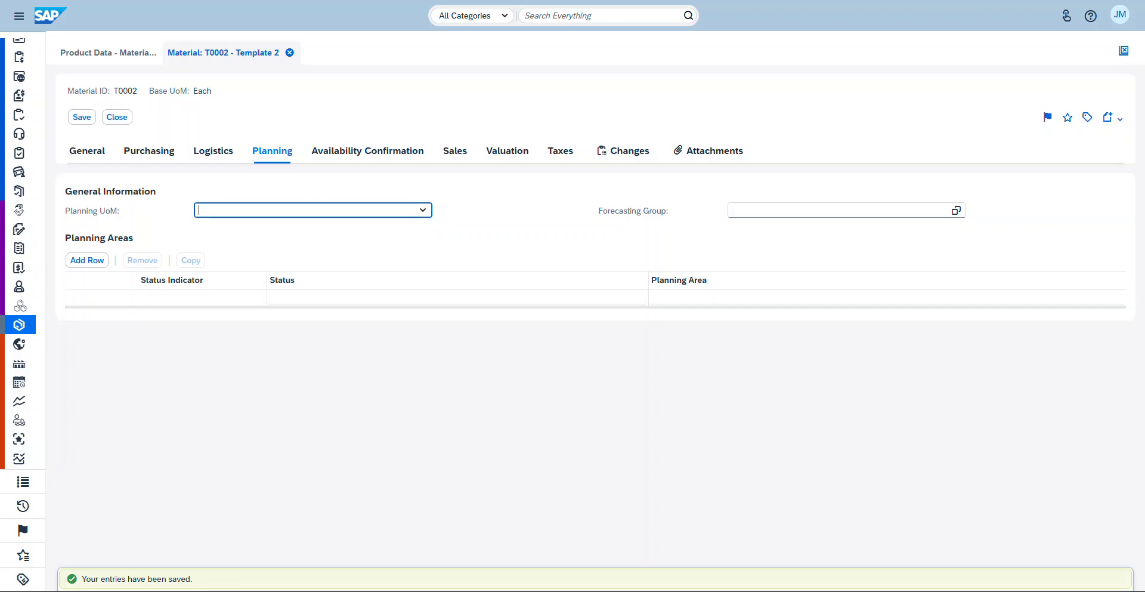
text(ea)
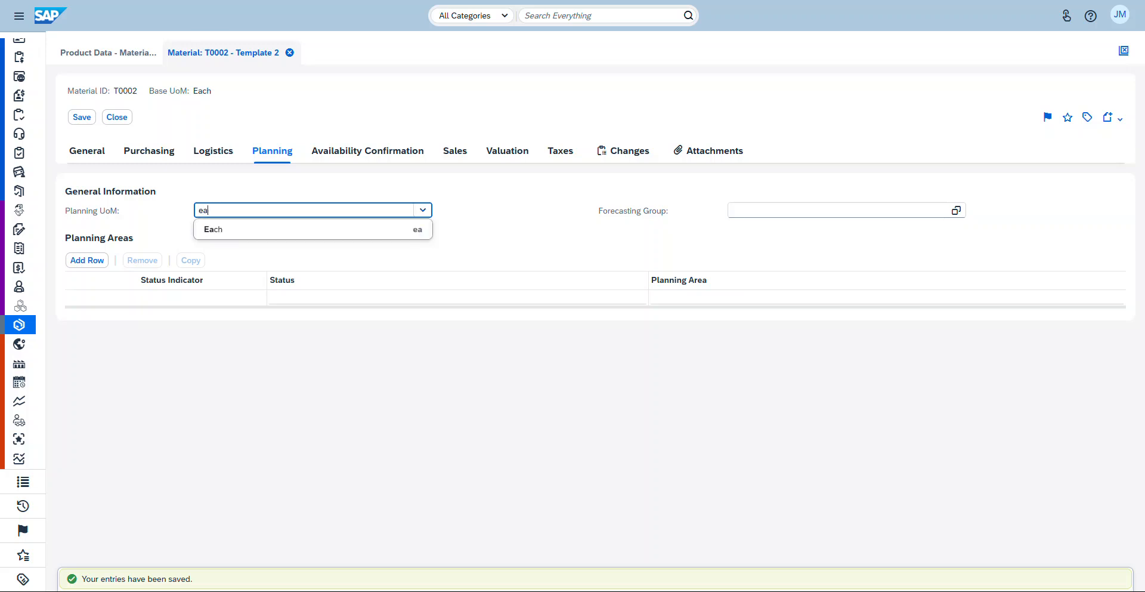
key(Return)
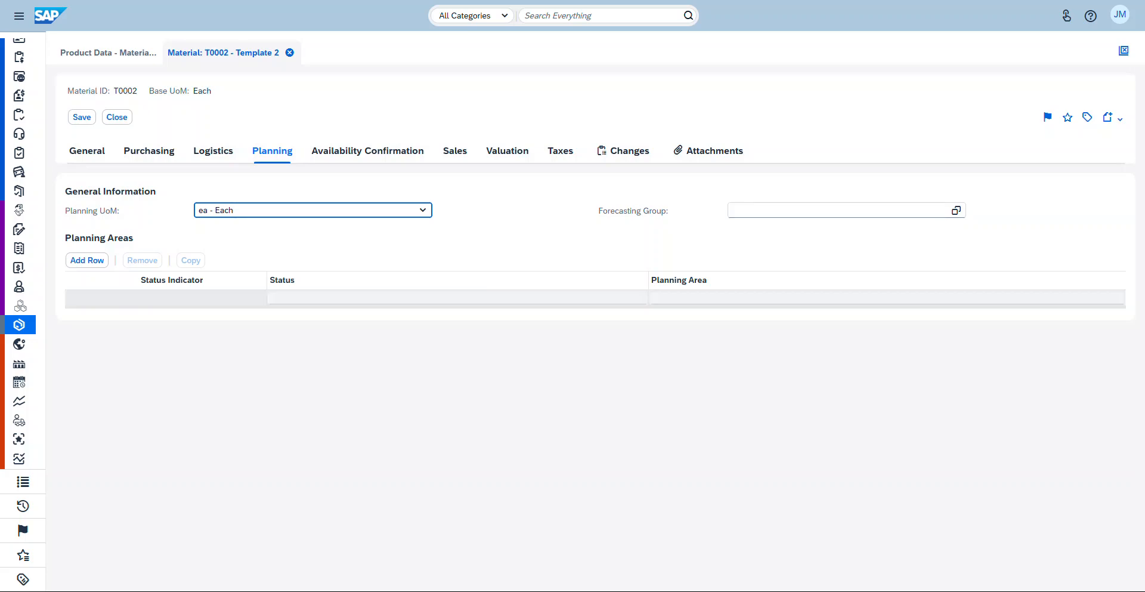
click(956, 210)
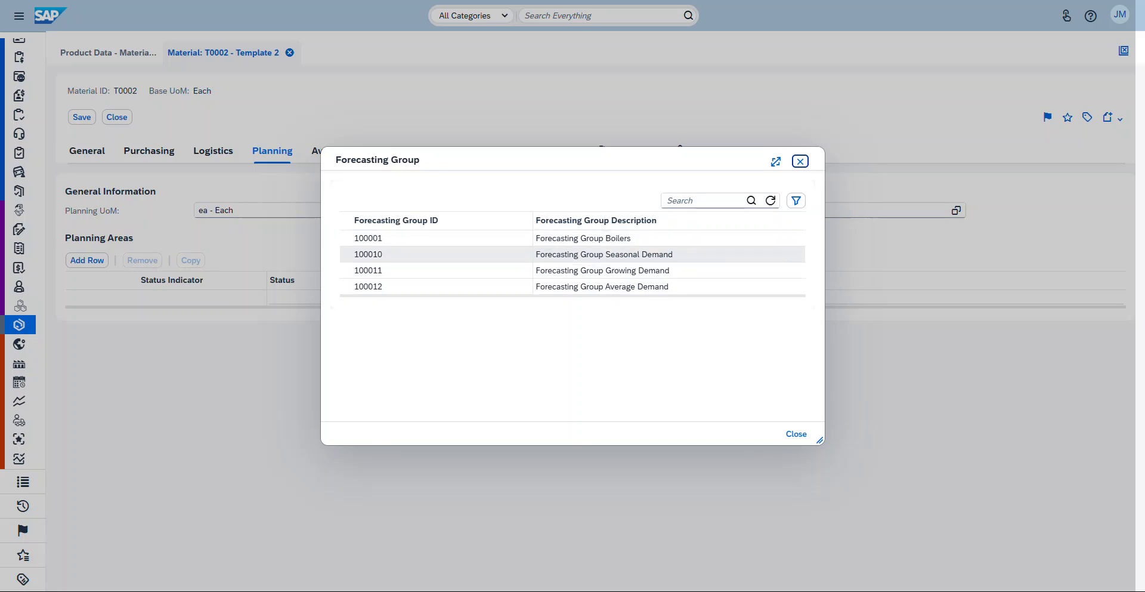
click(797, 434)
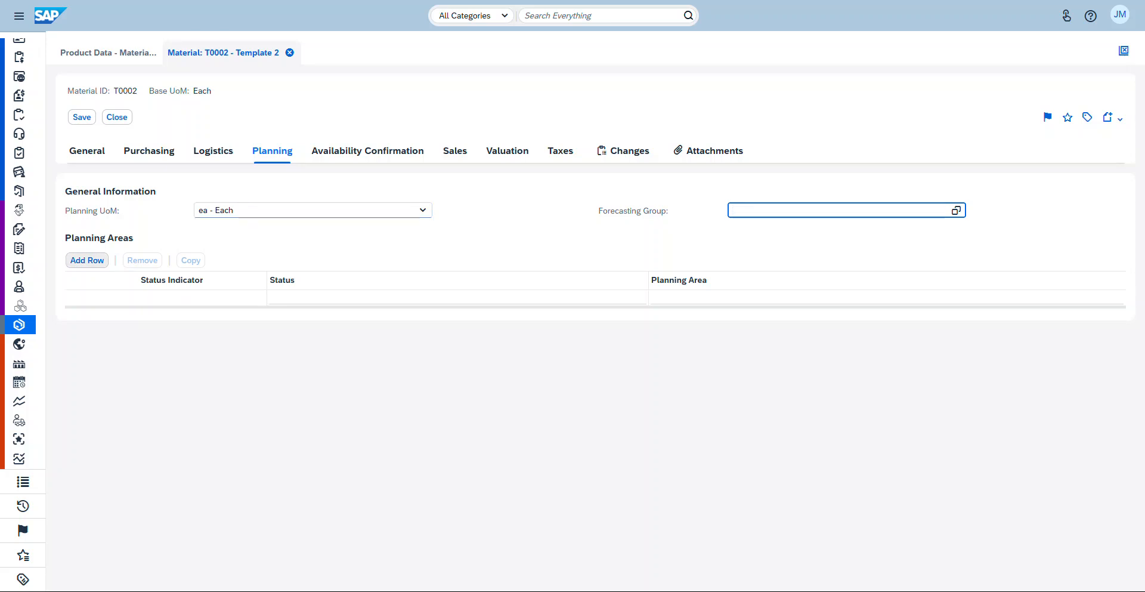
Step: Add the planning area A1140 - Logistic to the template's planning data
click(87, 260)
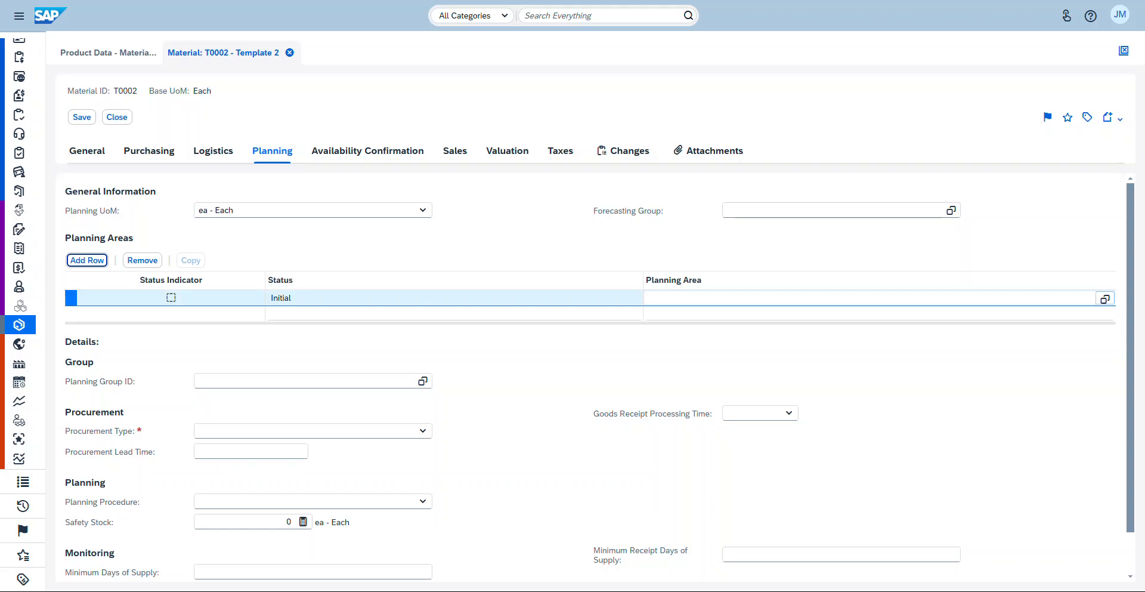
click(1105, 298)
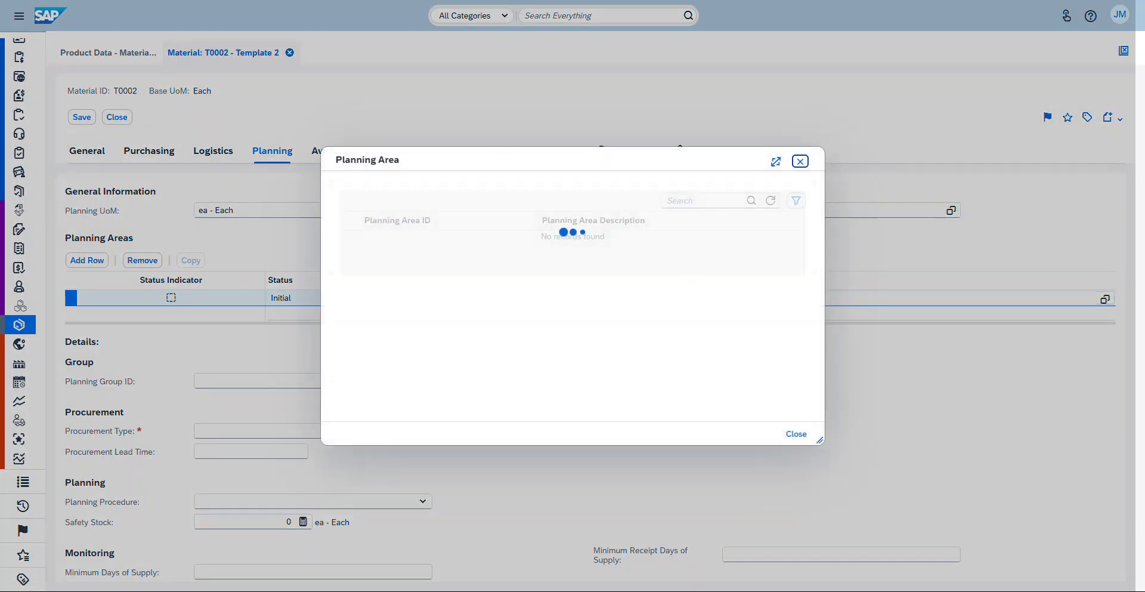
click(550, 303)
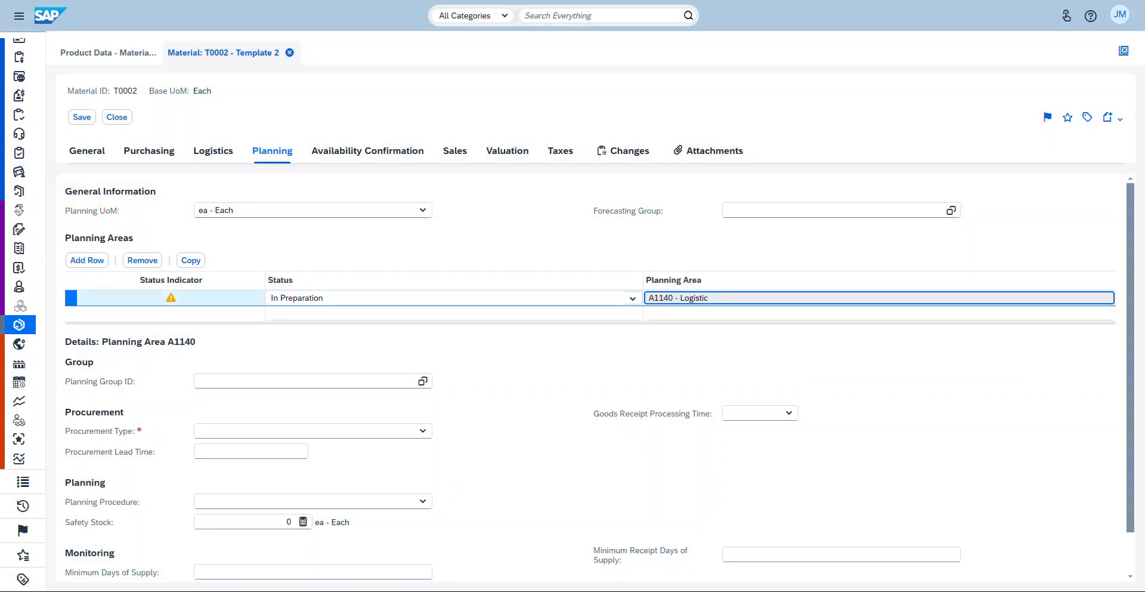
Step: Set planning area A1140's procurement type to External Procurement and its planning procedure to Manual Planning
scroll(590, 382, down, 2)
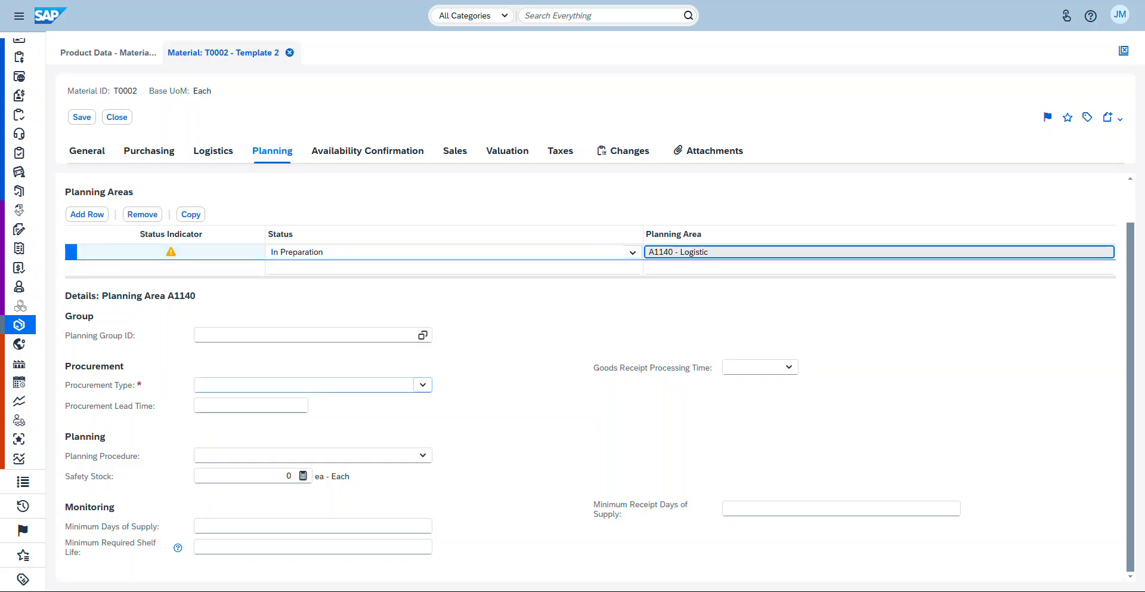
click(423, 385)
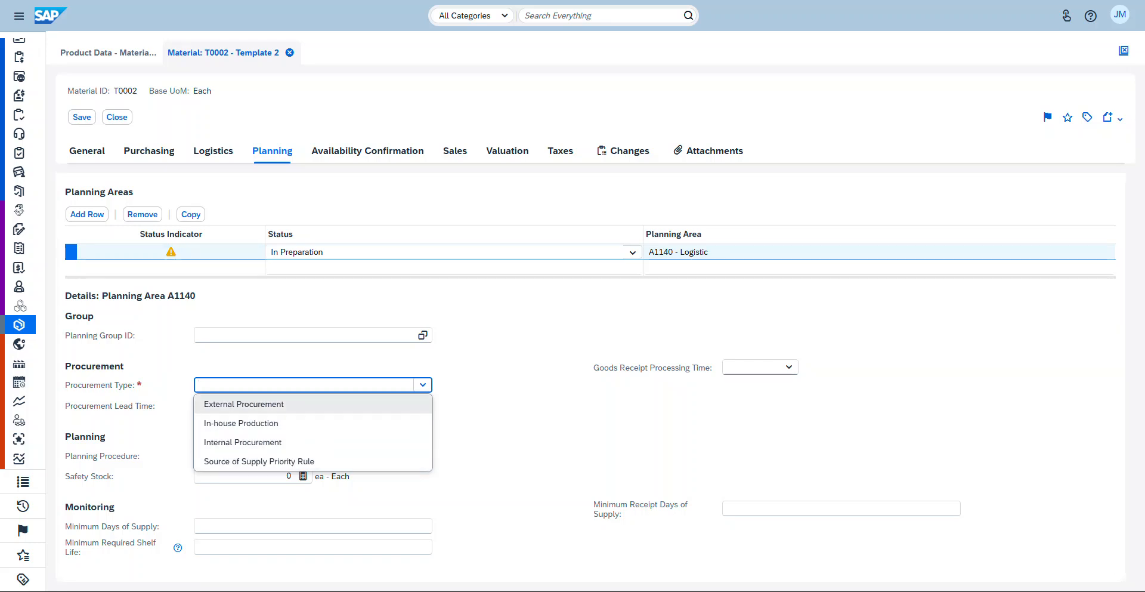
key(Return)
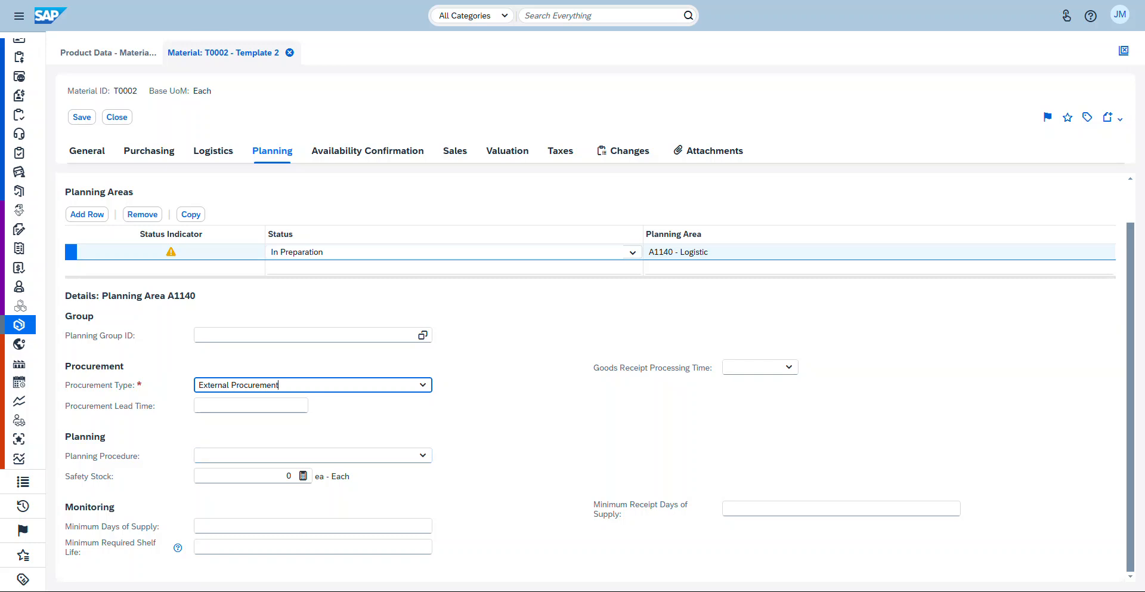
click(423, 455)
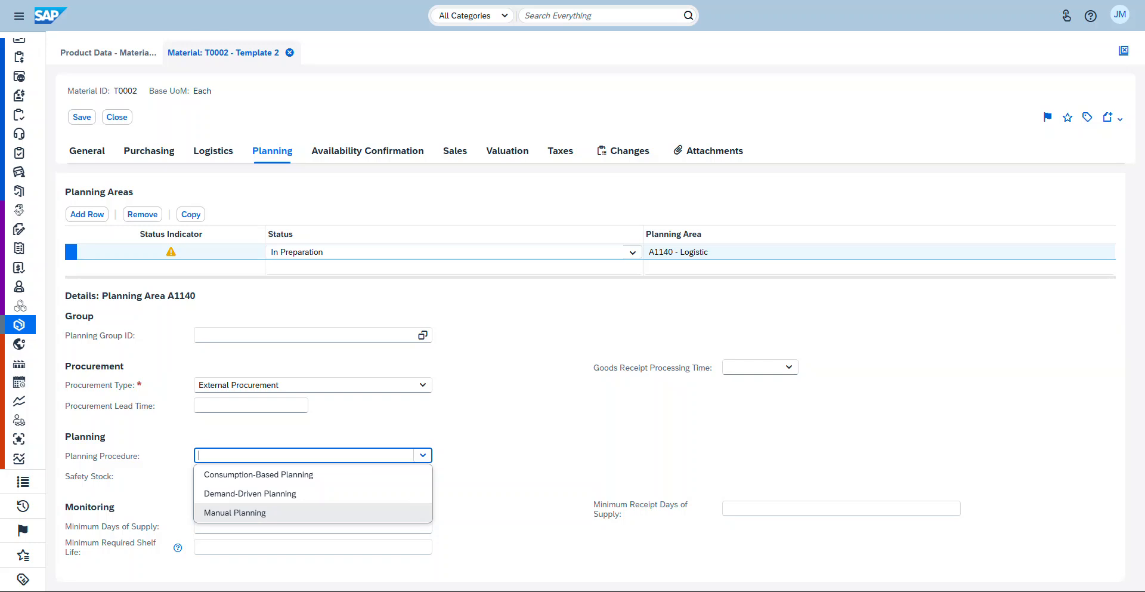
key(Return)
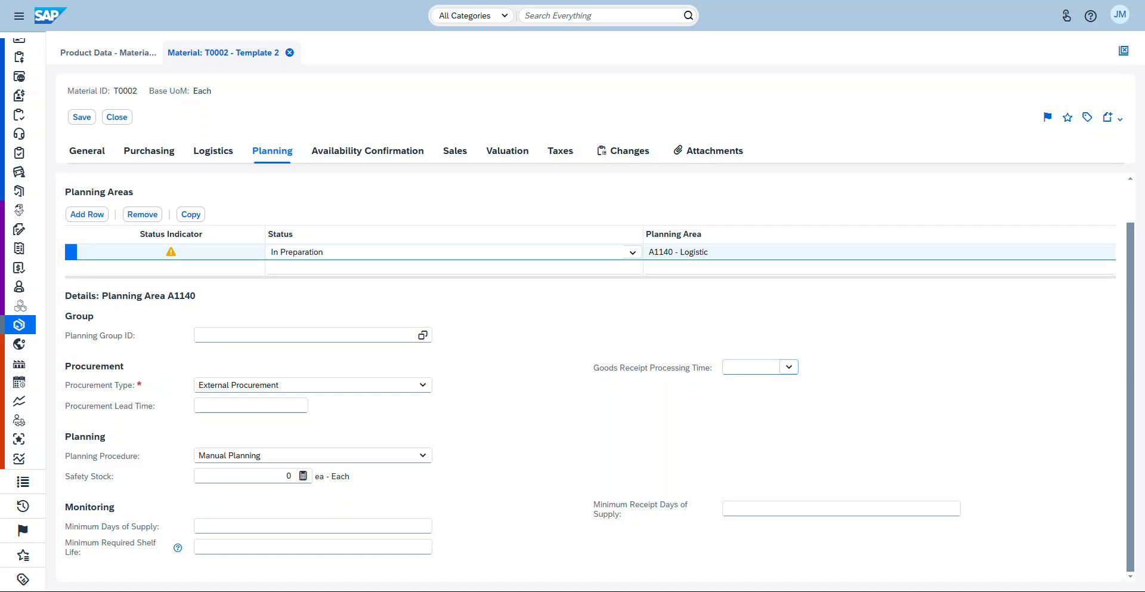
Step: Look through the goods receipt processing time options and the minimum receipt days of supply field for planning area A1140
click(788, 367)
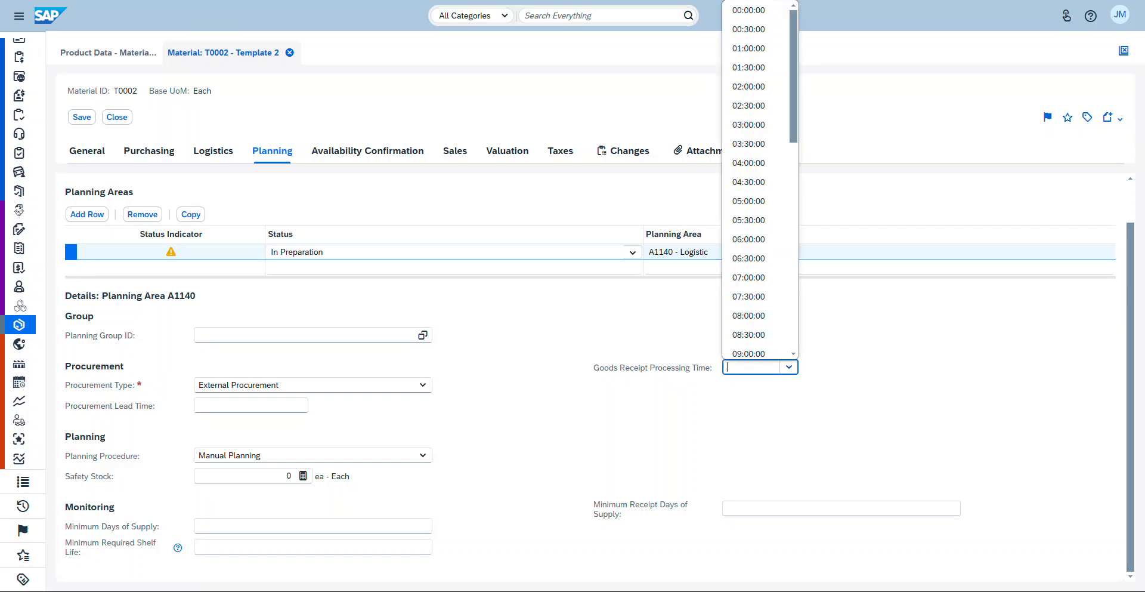
scroll(754, 149, down, 7)
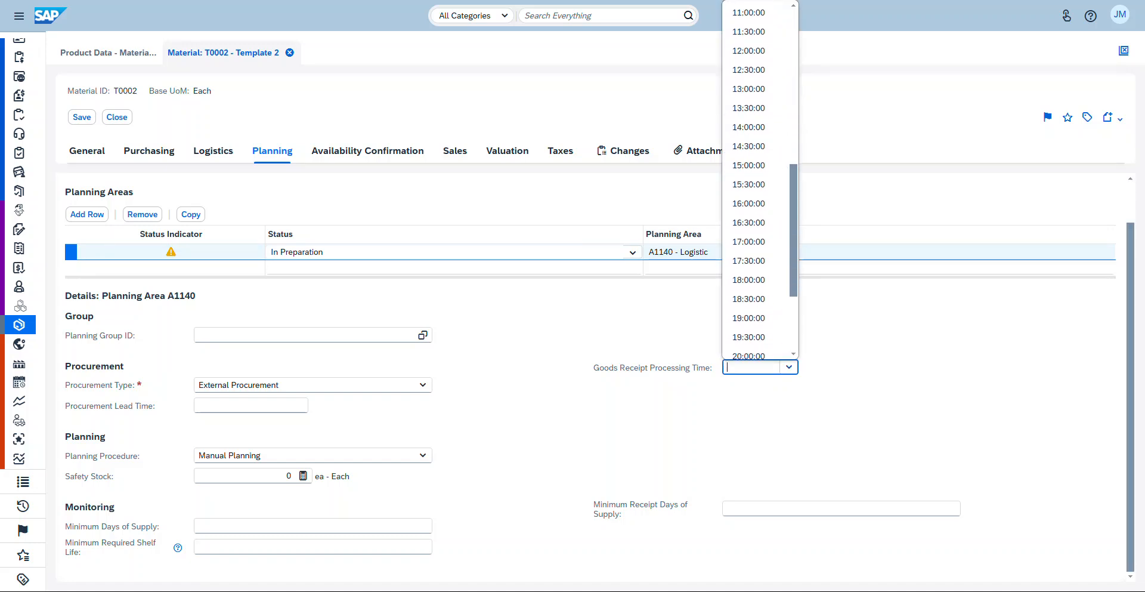
scroll(763, 299, down, 3)
click(871, 316)
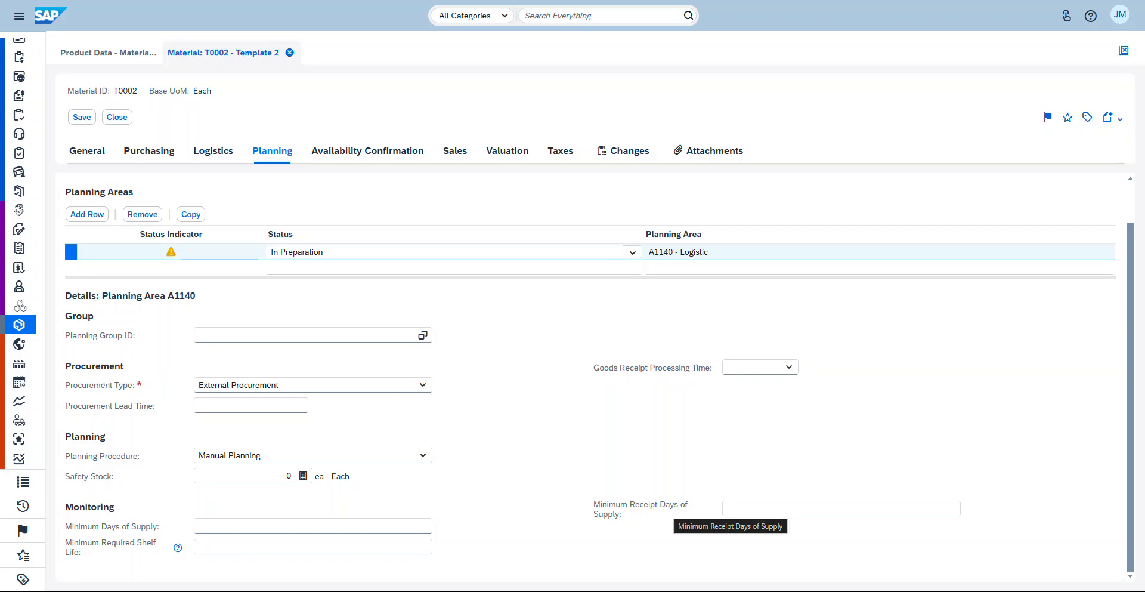
click(746, 508)
click(776, 452)
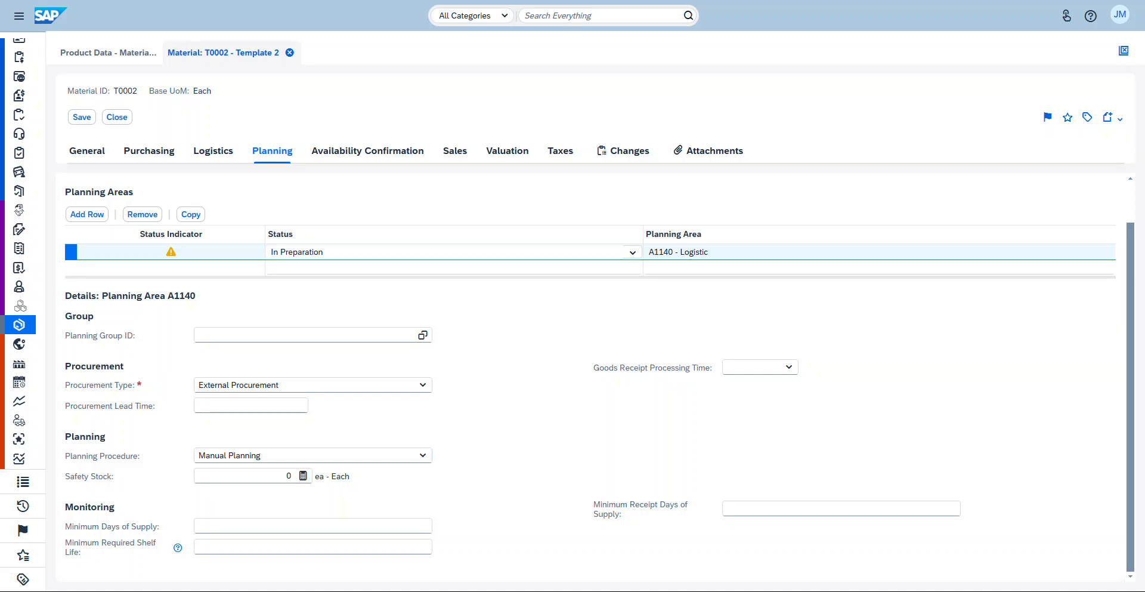
Step: Set the status of planning area A1140 - Logistic to Active and save the template
click(633, 253)
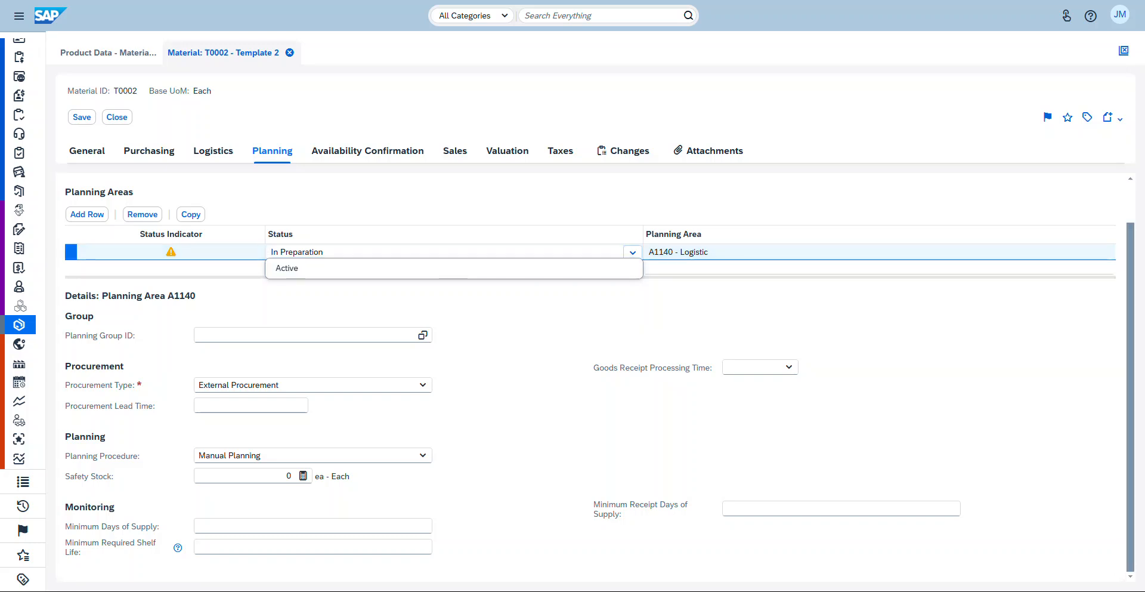
click(454, 269)
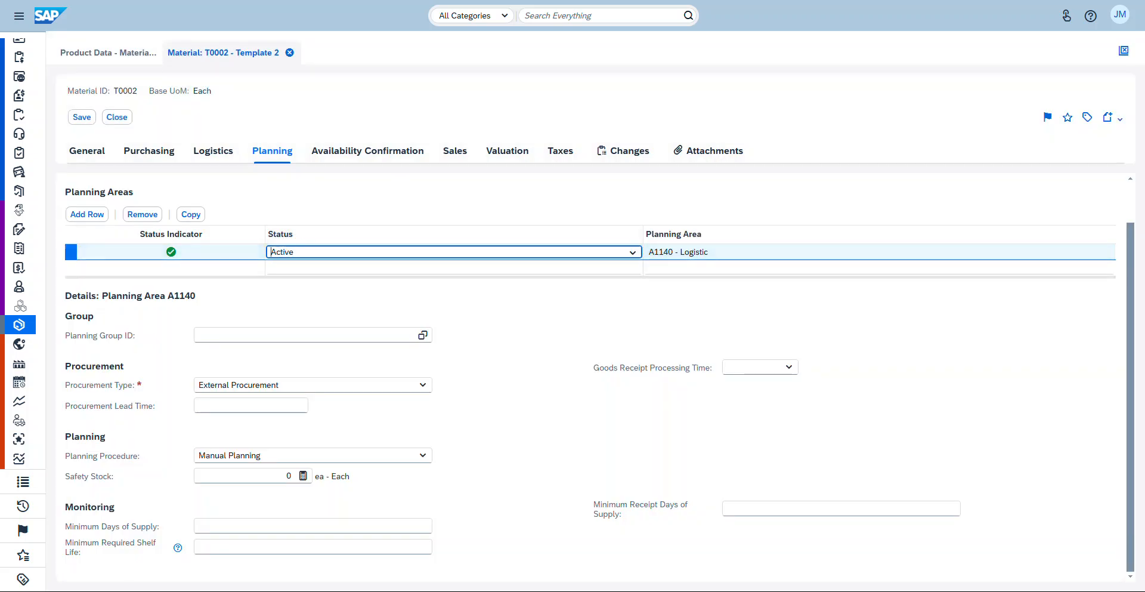
click(82, 117)
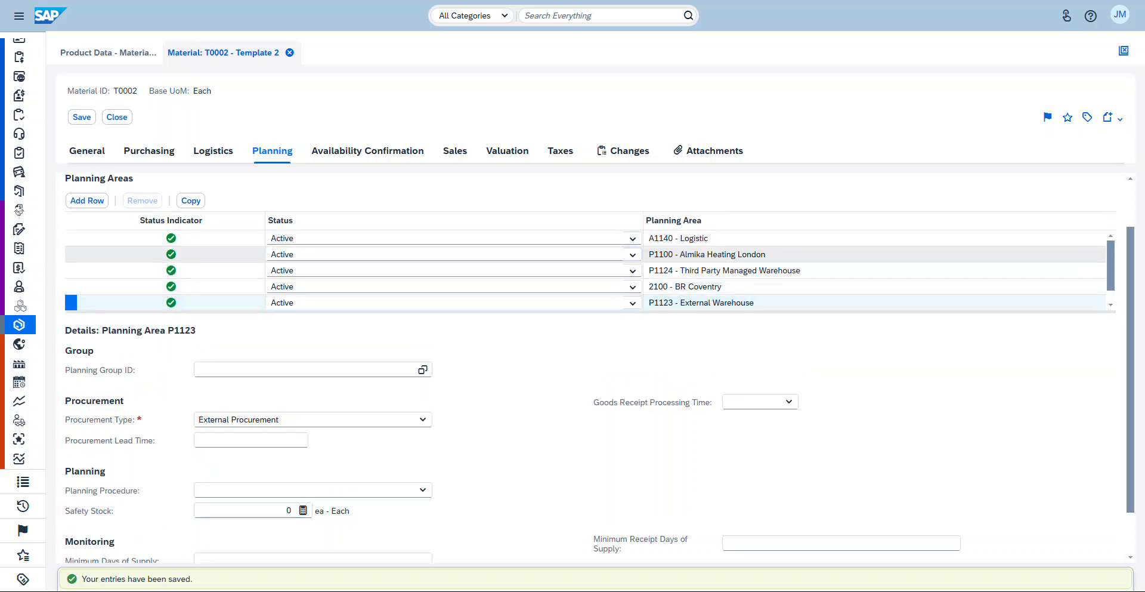
Step: Look over the template's planning areas and display the details of P1100 - Almika Heating London
scroll(596, 346, up, 1)
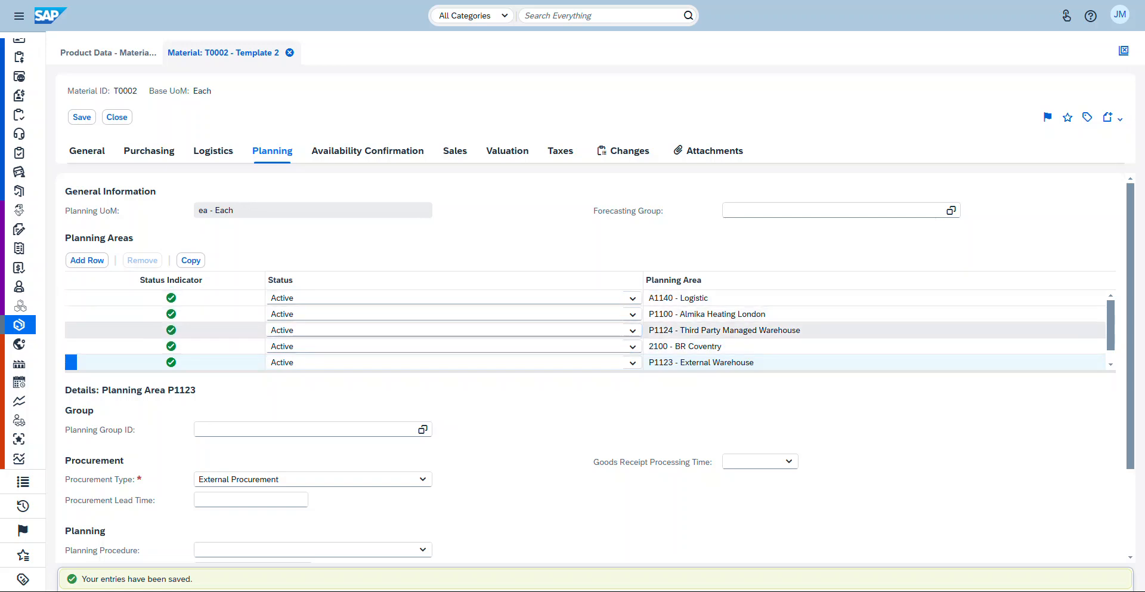
scroll(358, 450, down, 1)
scroll(597, 358, down, 1)
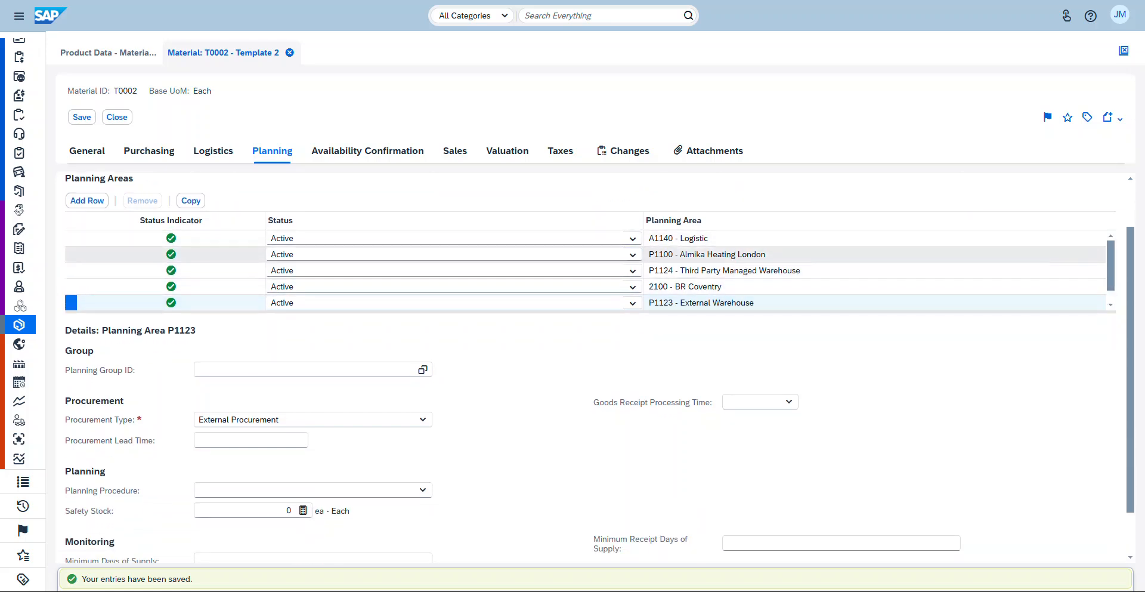
click(171, 254)
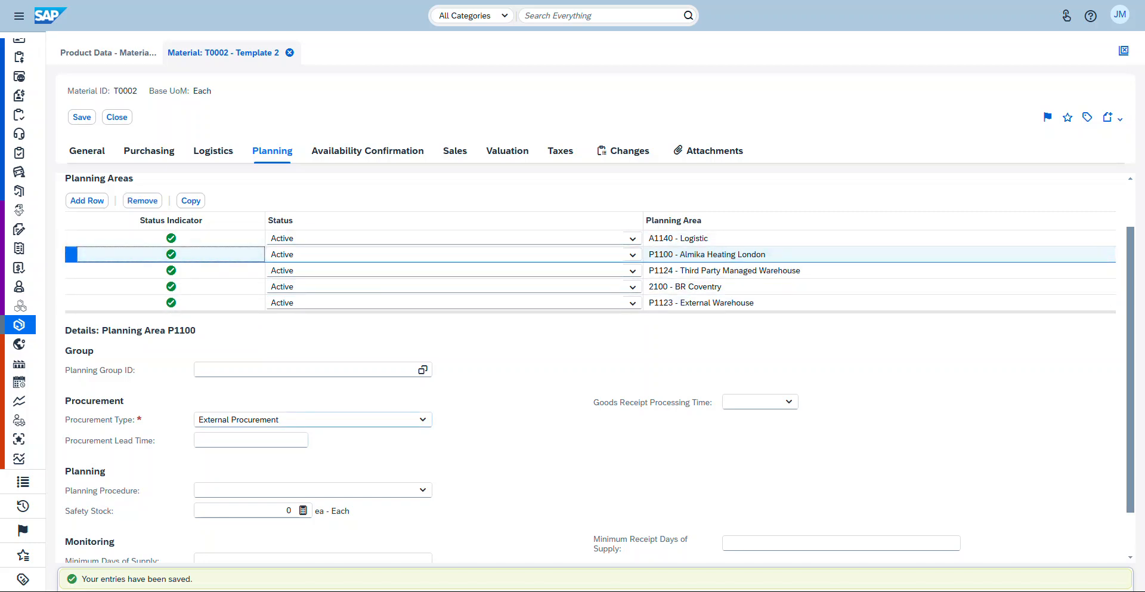
Step: Look over the planning details of planning areas P1124 - Third Party Managed Warehouse, 2100 - BR Coventry and P1123 - External Warehouse
key(Down)
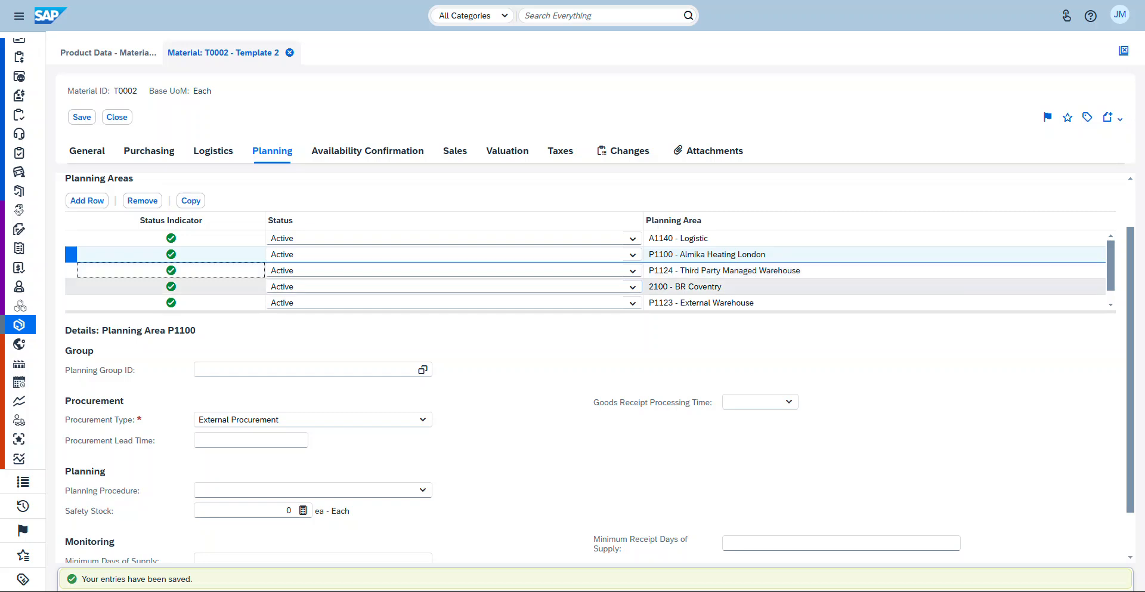
click(171, 270)
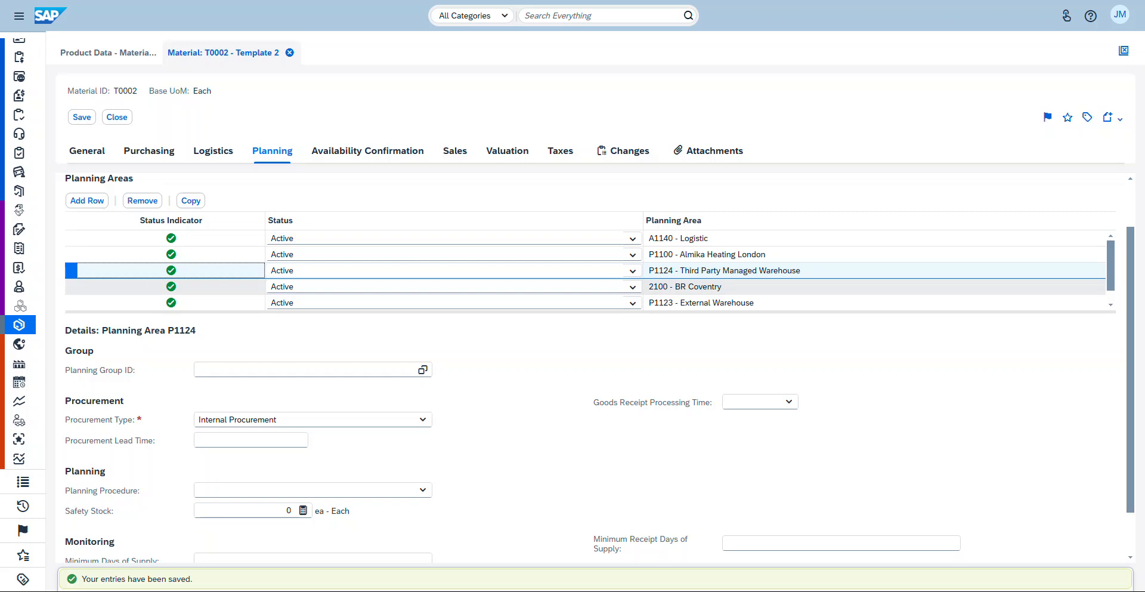
click(172, 287)
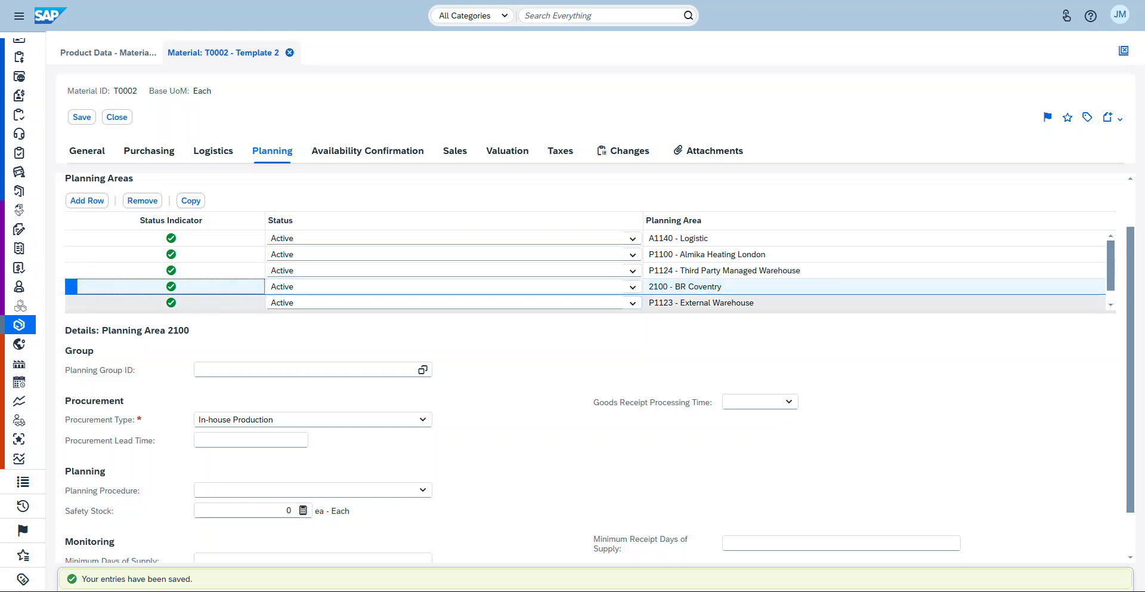
click(418, 302)
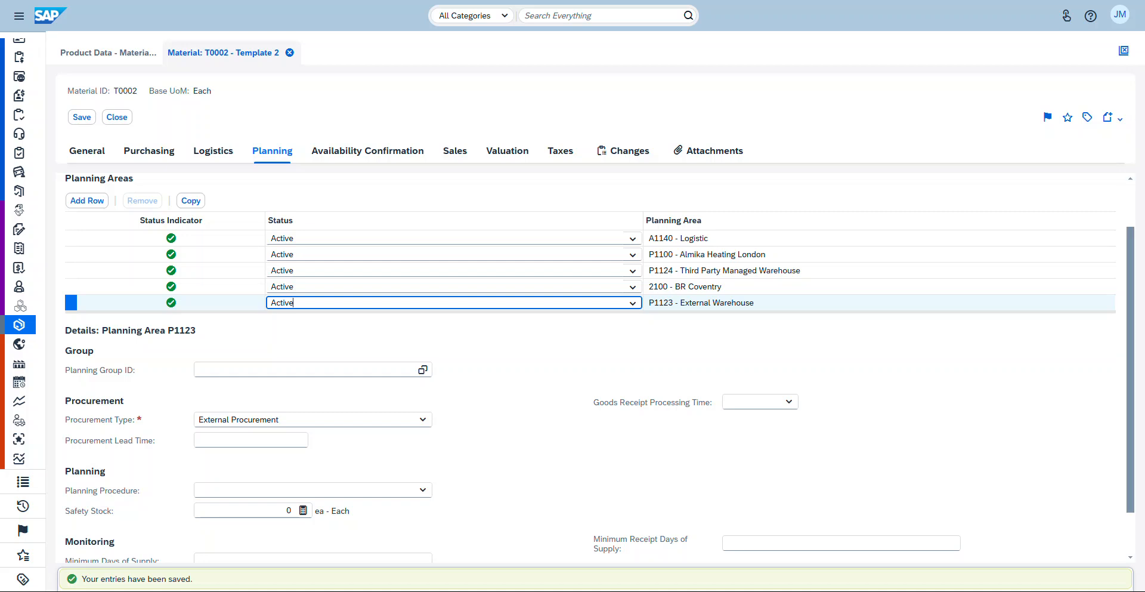
Step: Add planning area A1140 - Logistic to the availability confirmation data and set its availability check scope to Stock
click(367, 150)
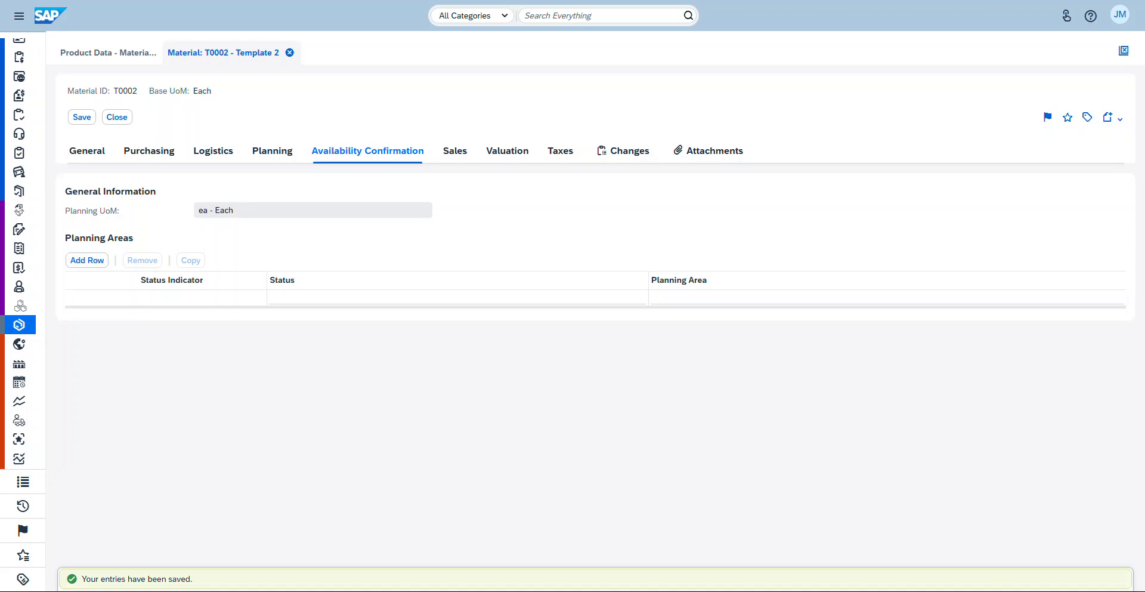
click(87, 260)
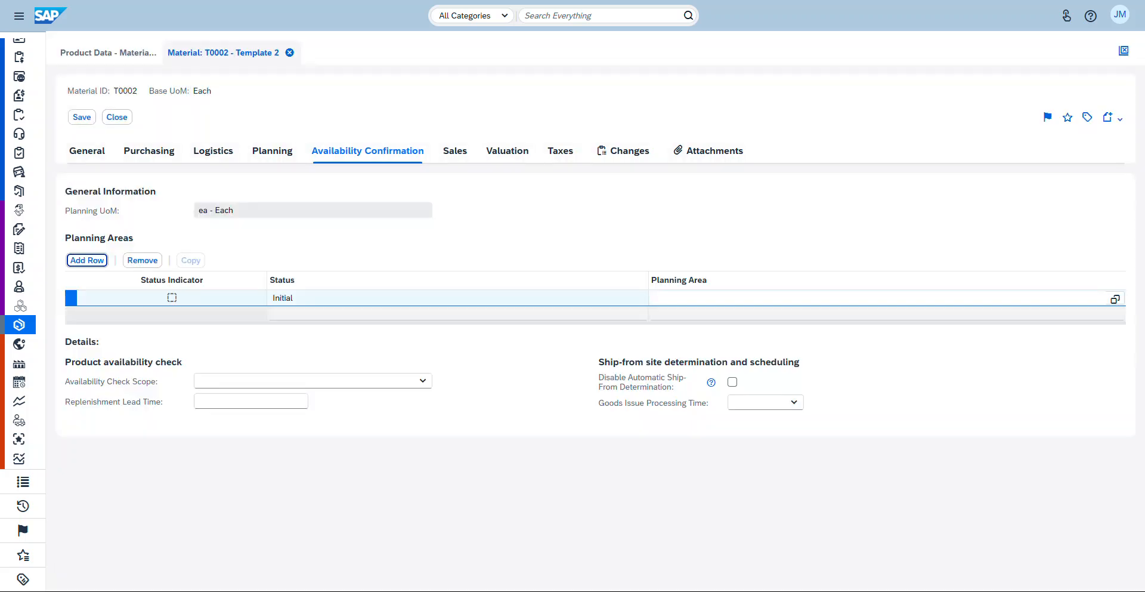
click(1114, 298)
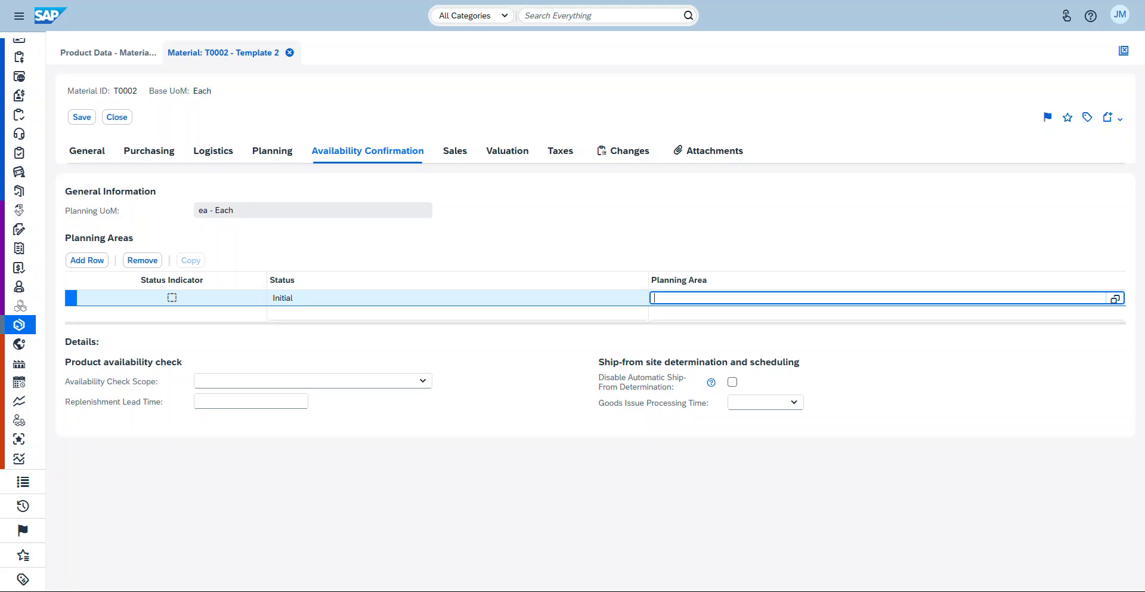
click(597, 302)
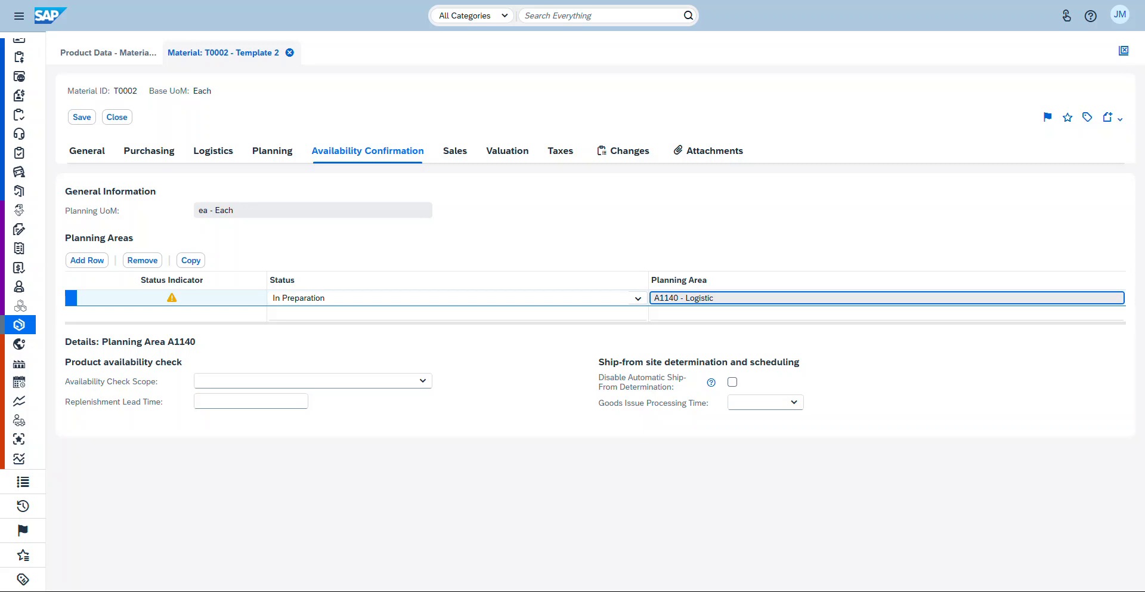
click(423, 380)
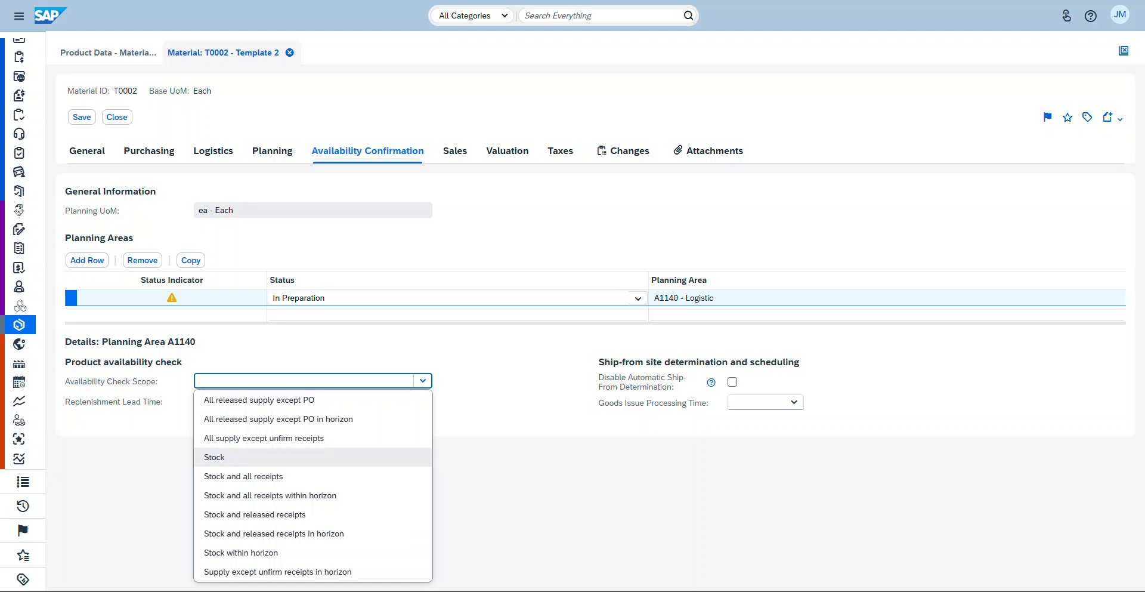
click(238, 456)
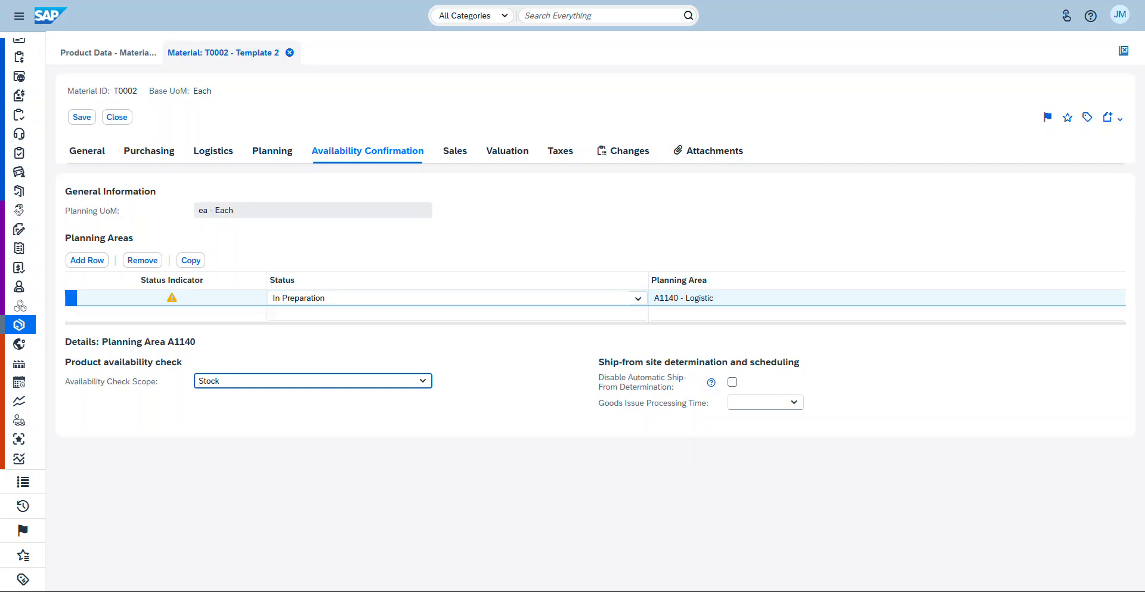
Step: Review the goods issue processing time options for planning area A1140 and set its availability confirmation status to Active
click(794, 402)
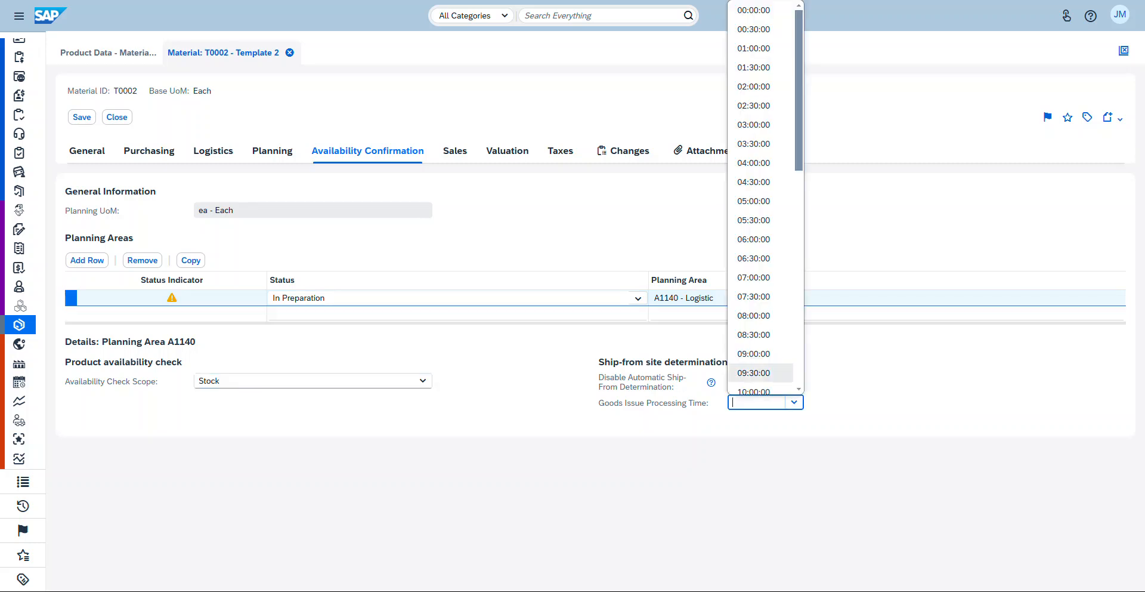
scroll(760, 296, down, 6)
scroll(761, 308, down, 3)
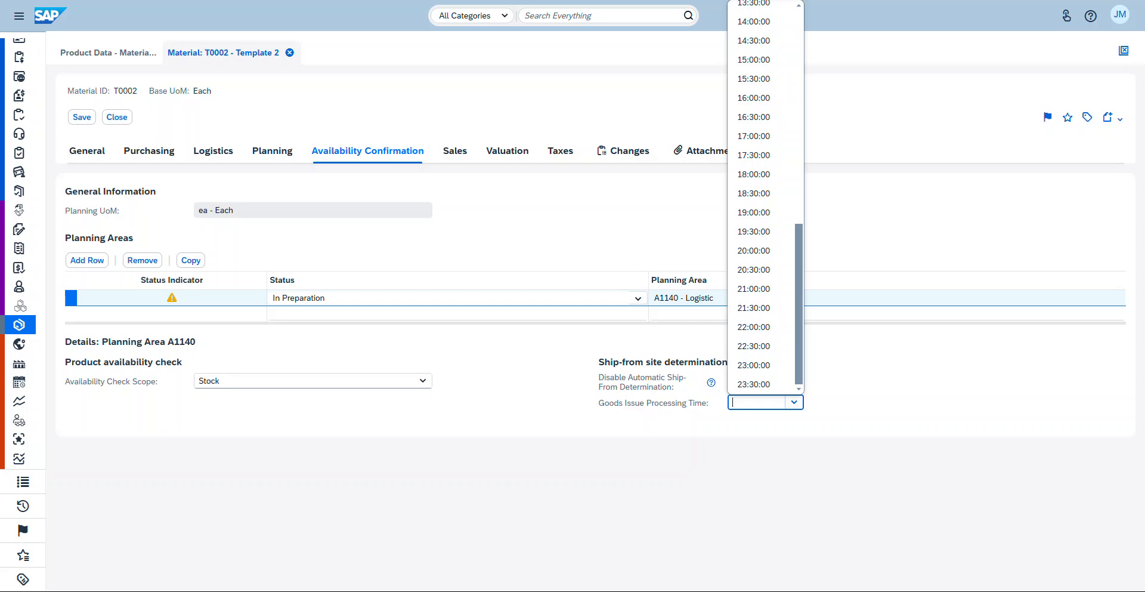
click(865, 346)
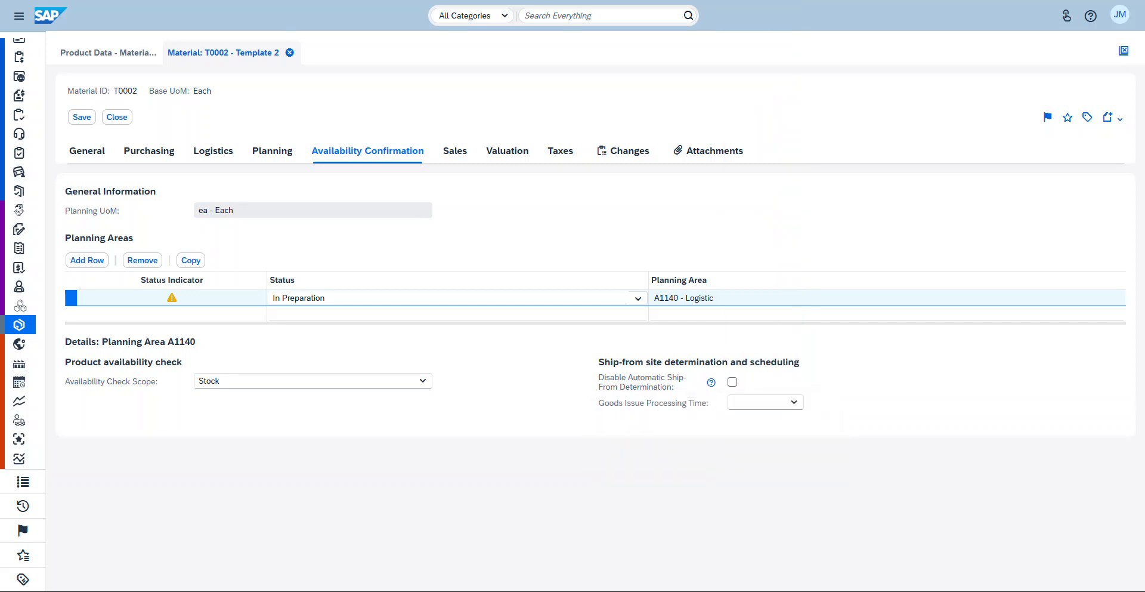
click(637, 297)
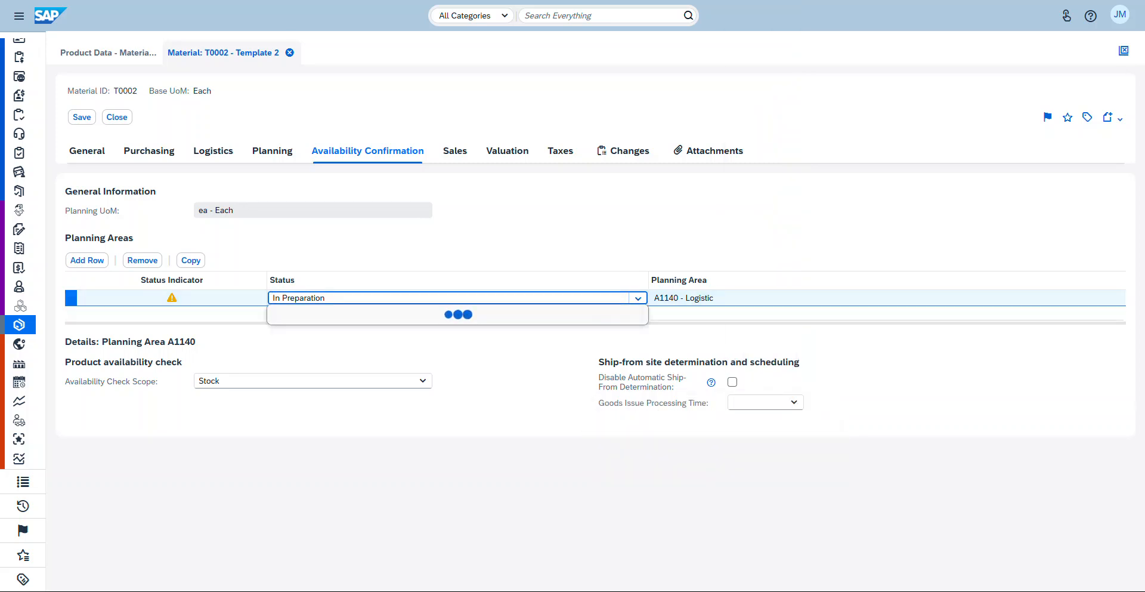
click(458, 314)
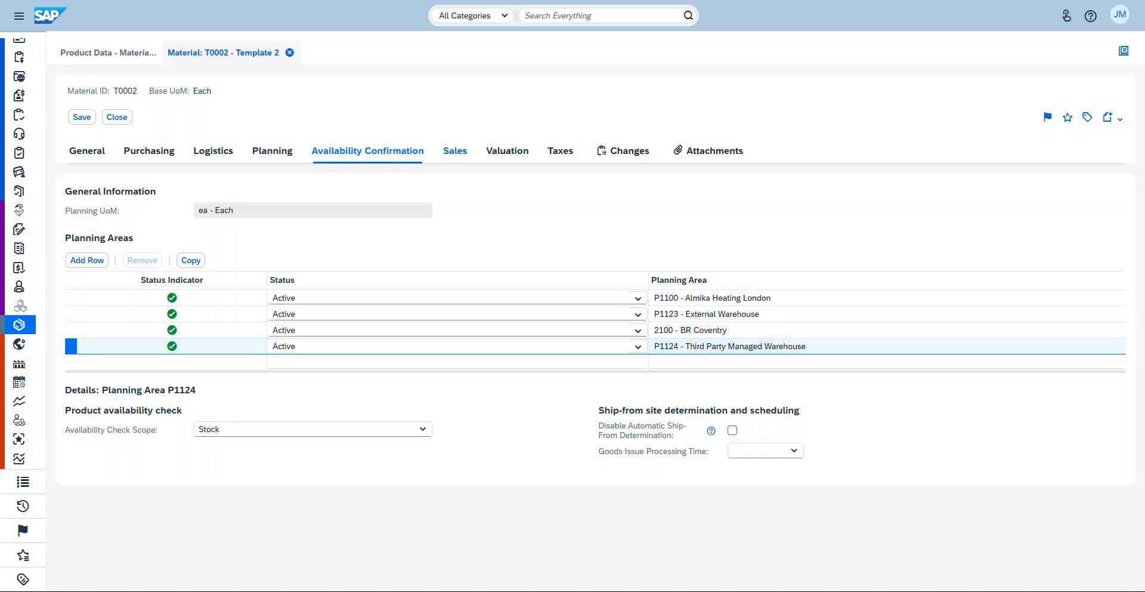
Step: Define a distribution chain in the sales data with sales organization P1110 - Sales Heating and distribution channel 01 - Direct sales
click(455, 150)
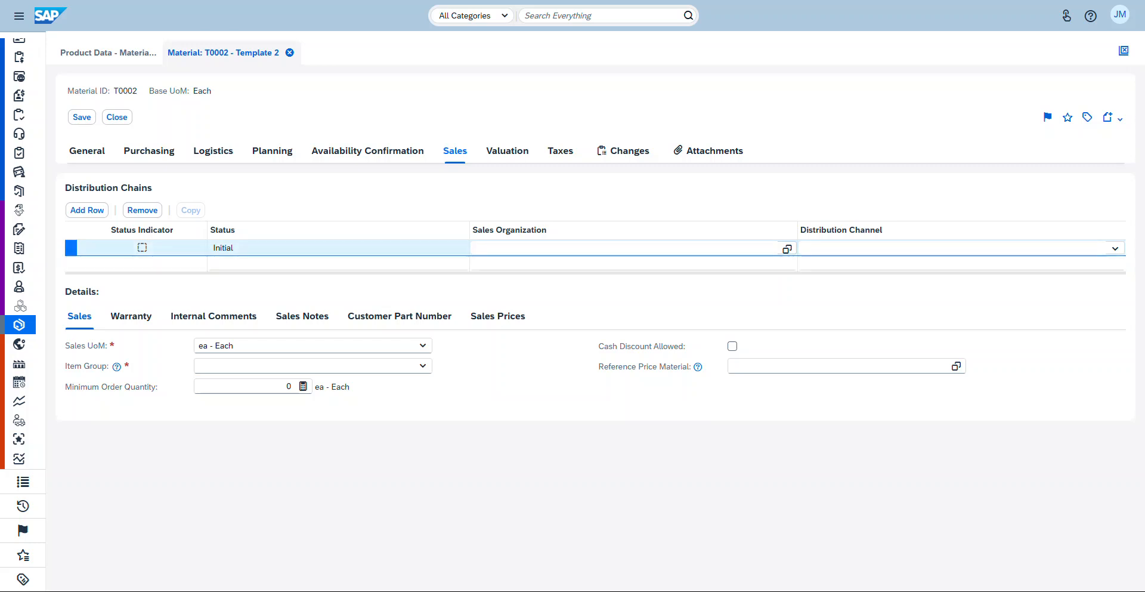
click(787, 249)
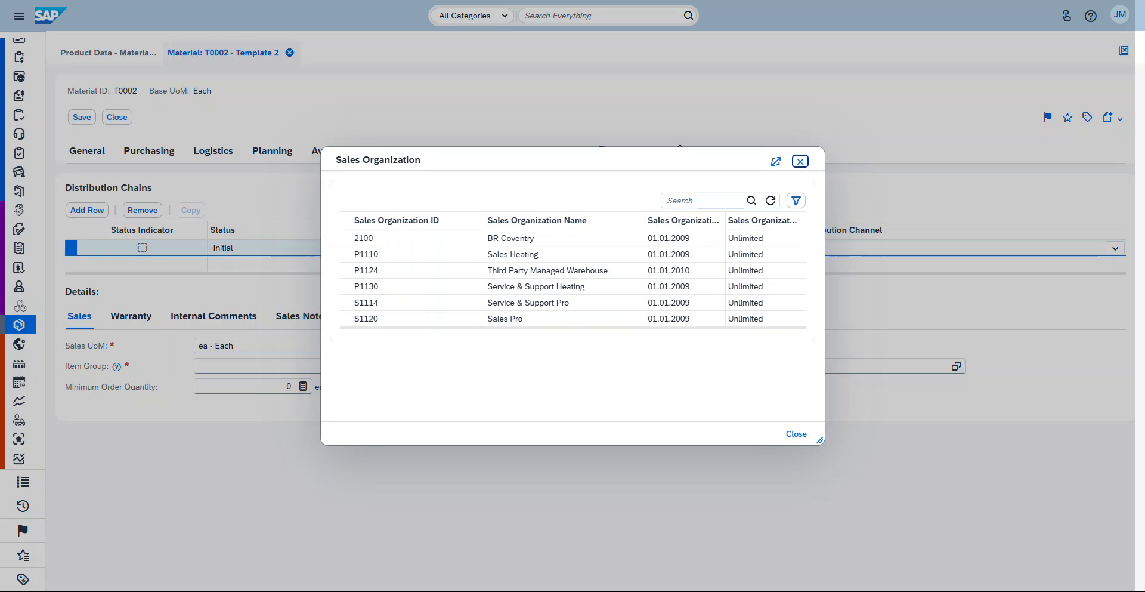
drag(572, 328, 573, 350)
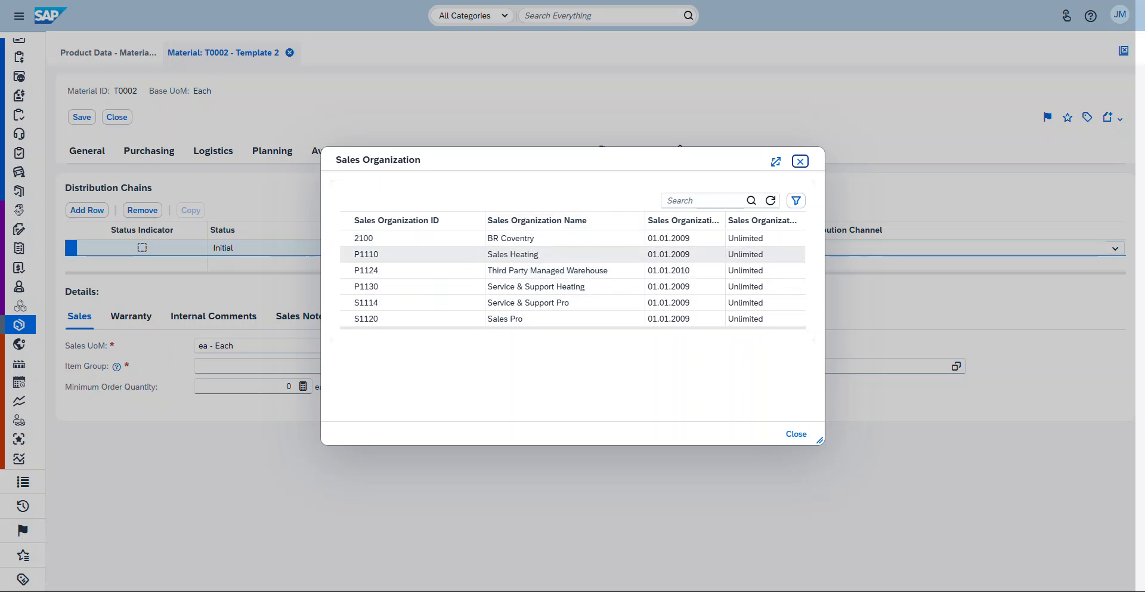
click(513, 255)
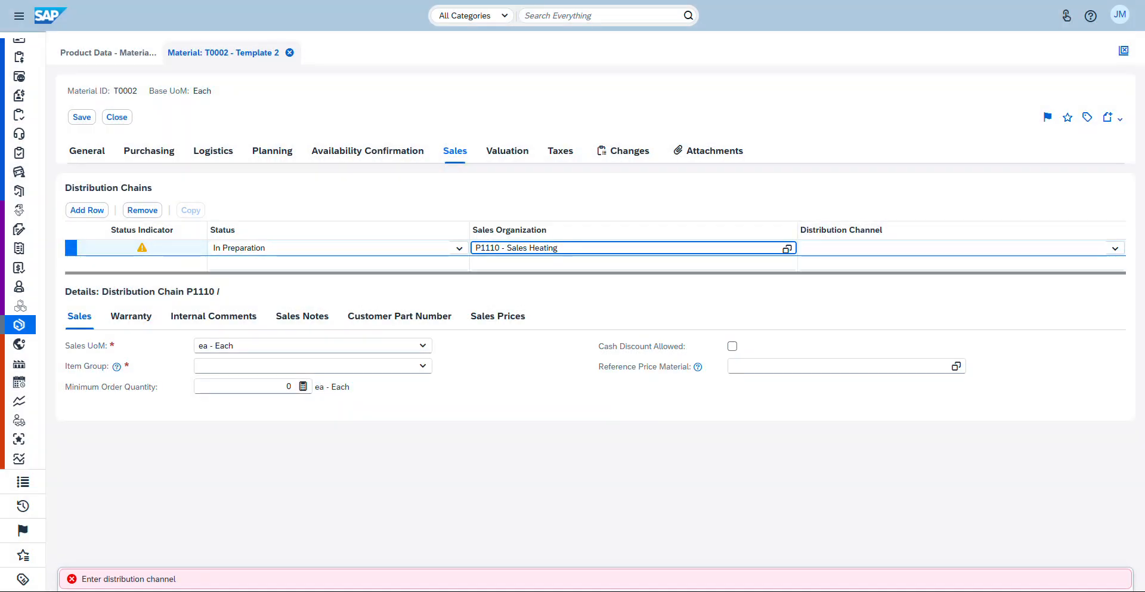
click(1115, 248)
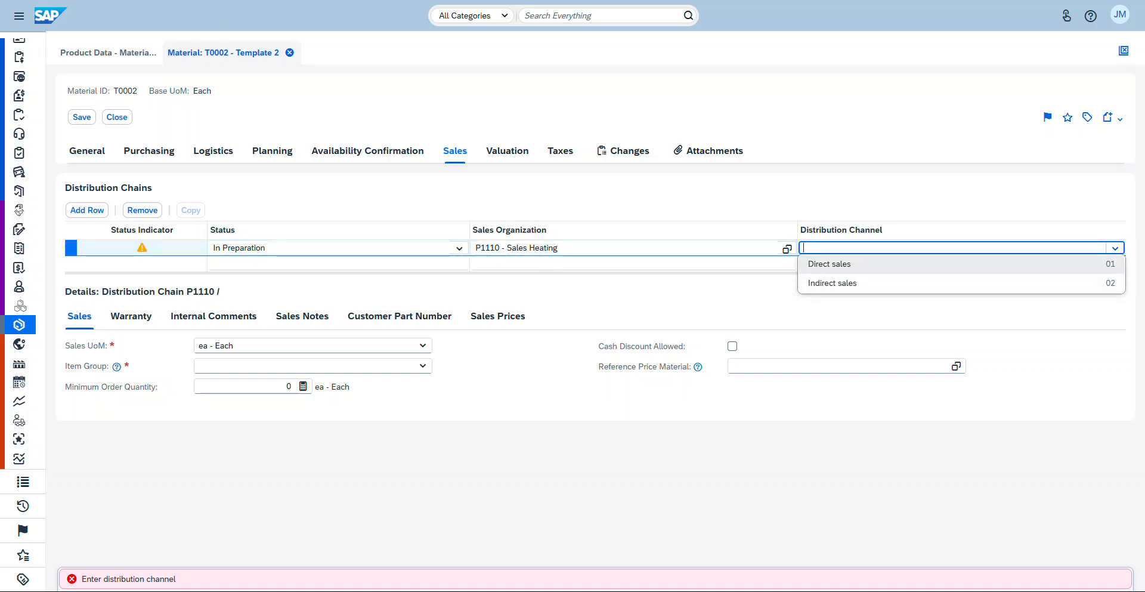
click(830, 263)
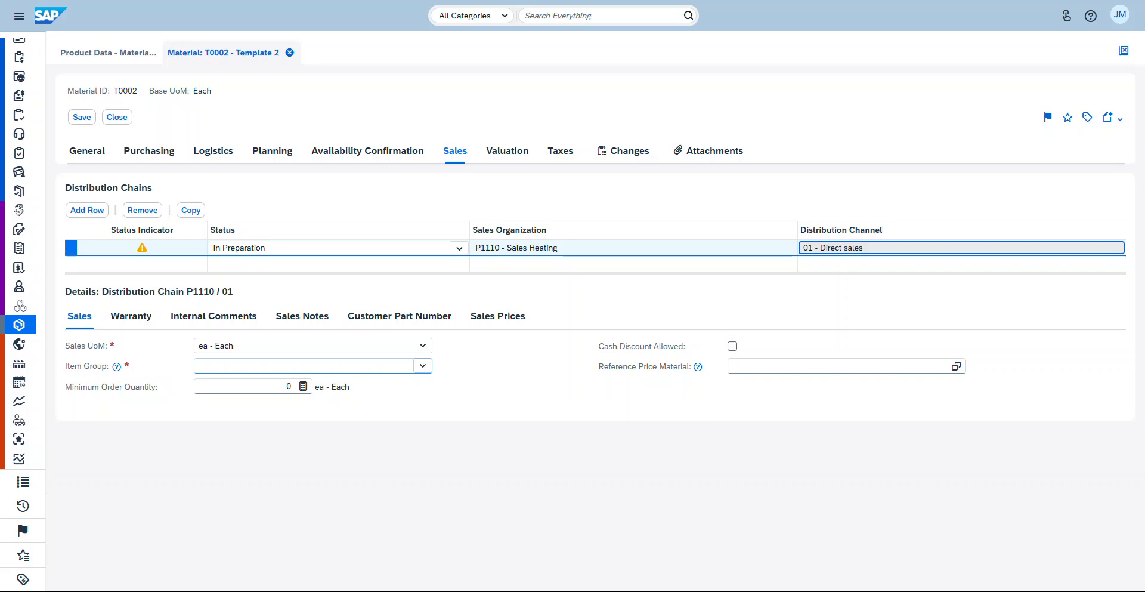
Step: Set the distribution chain's item group to NORM - Product - delivery-based and look through the available reference price materials
click(423, 365)
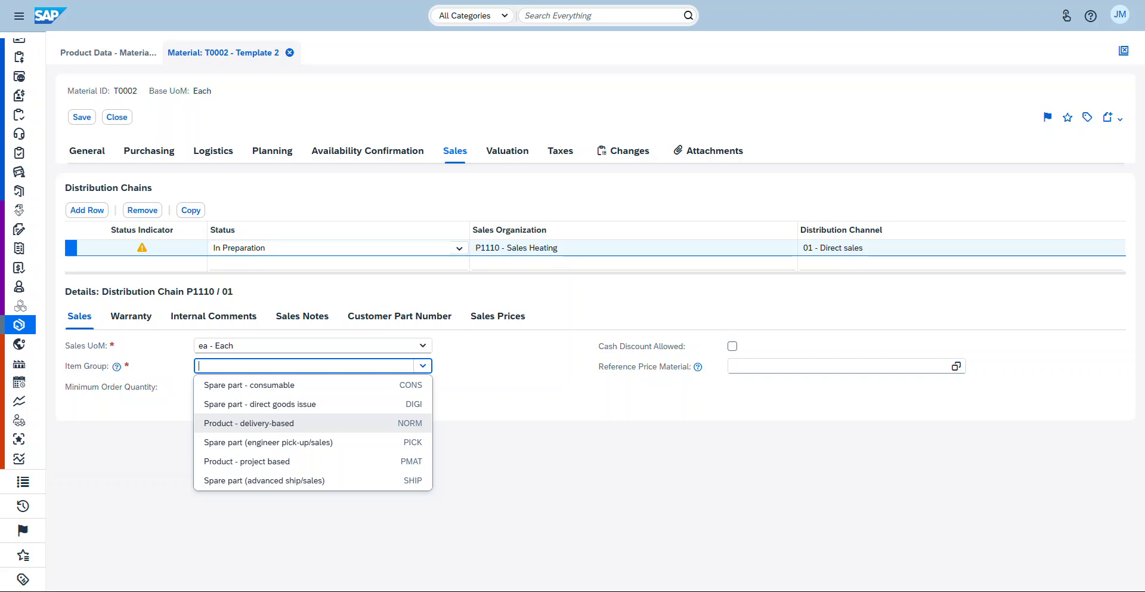
key(Return)
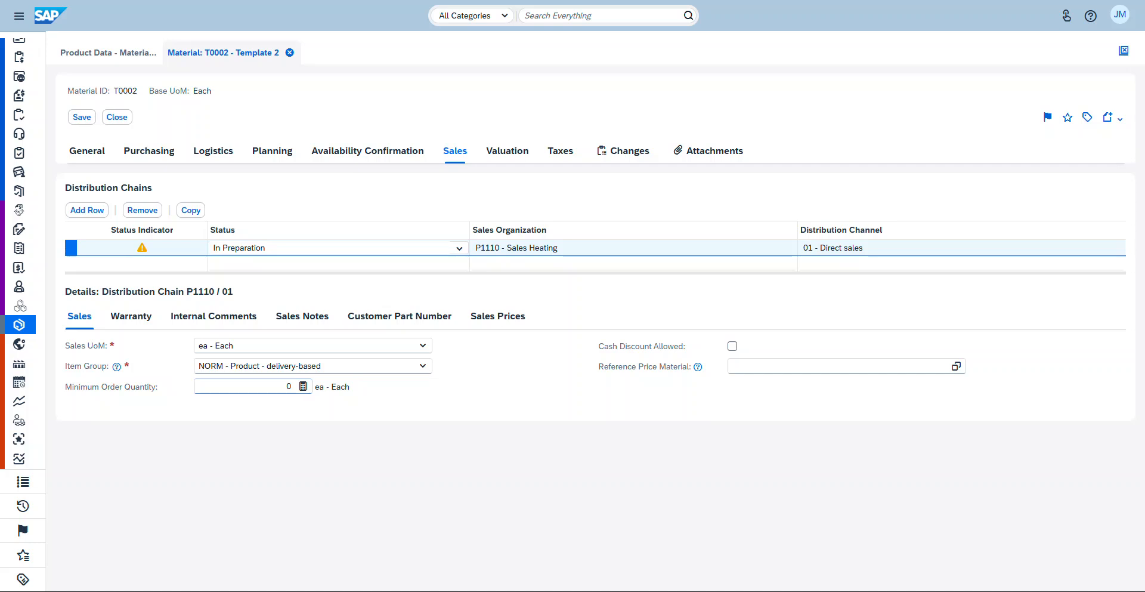
click(253, 386)
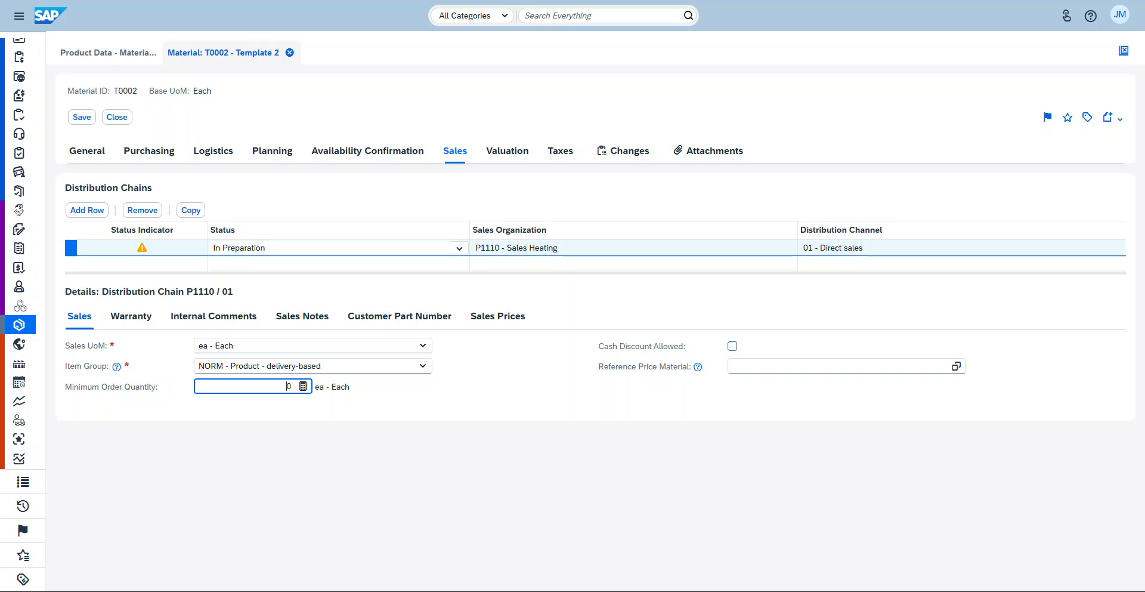
click(956, 366)
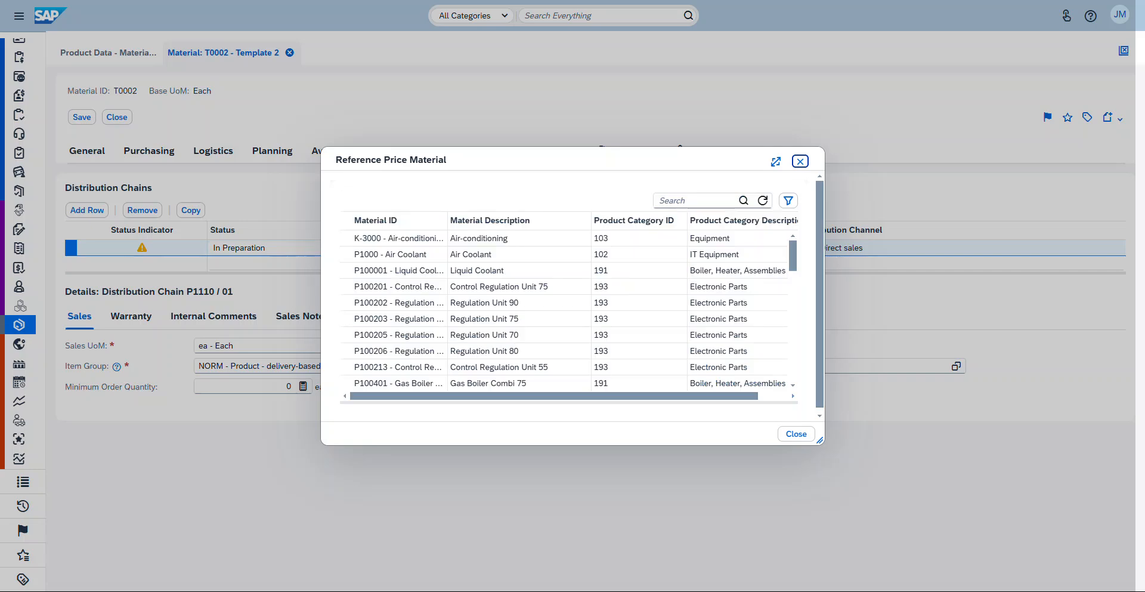
scroll(567, 270, down, 2)
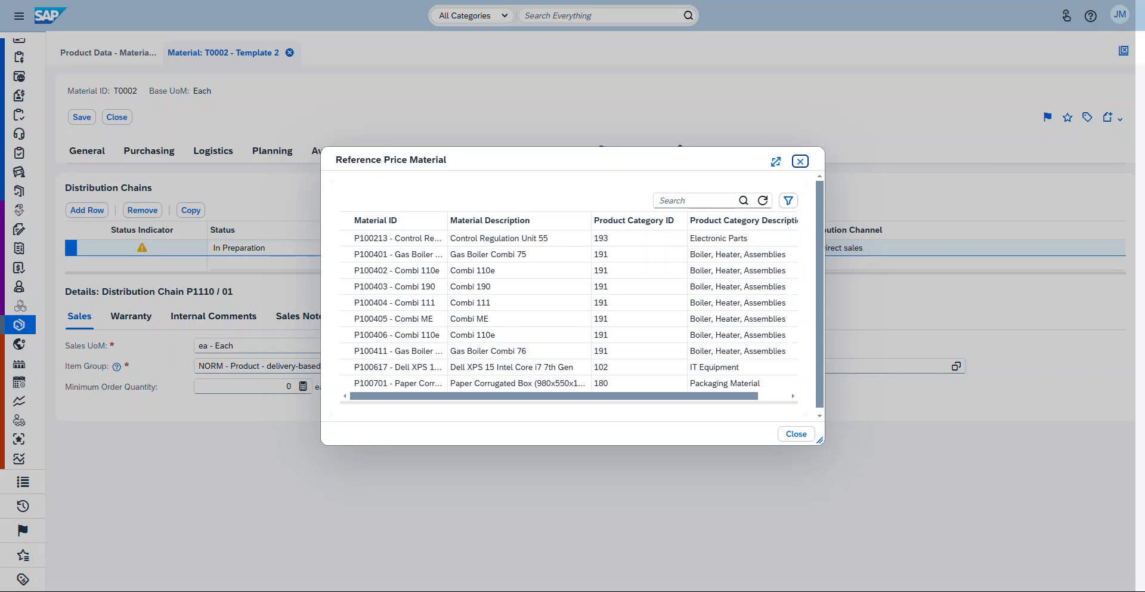
click(796, 434)
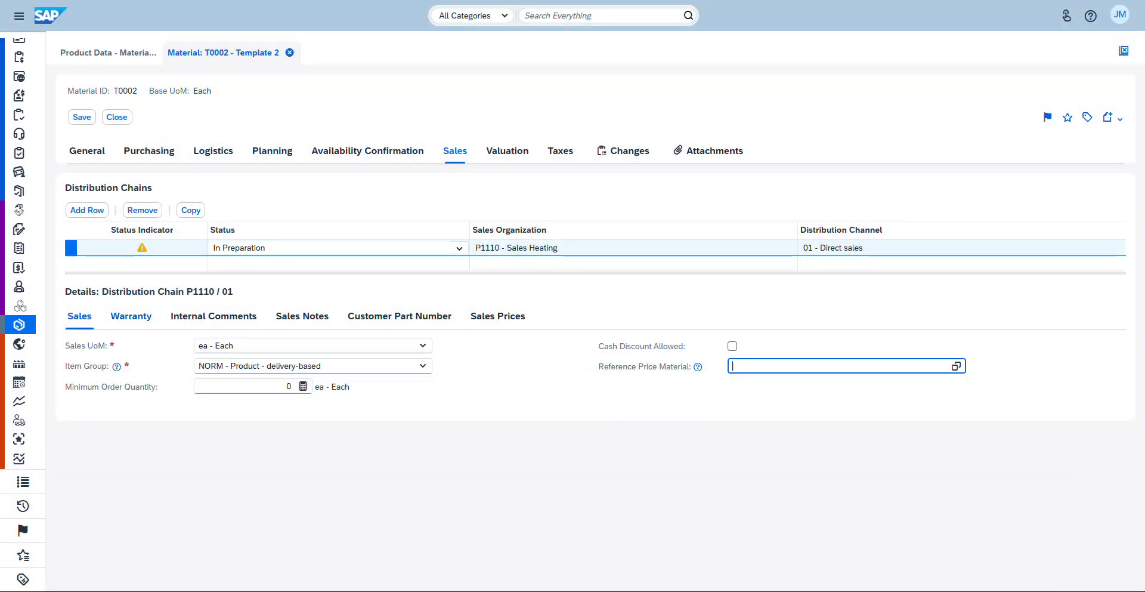
Step: Look over the warranty, internal comments, sales notes, customer part number and sales prices of distribution chain P1110 / 01
click(131, 315)
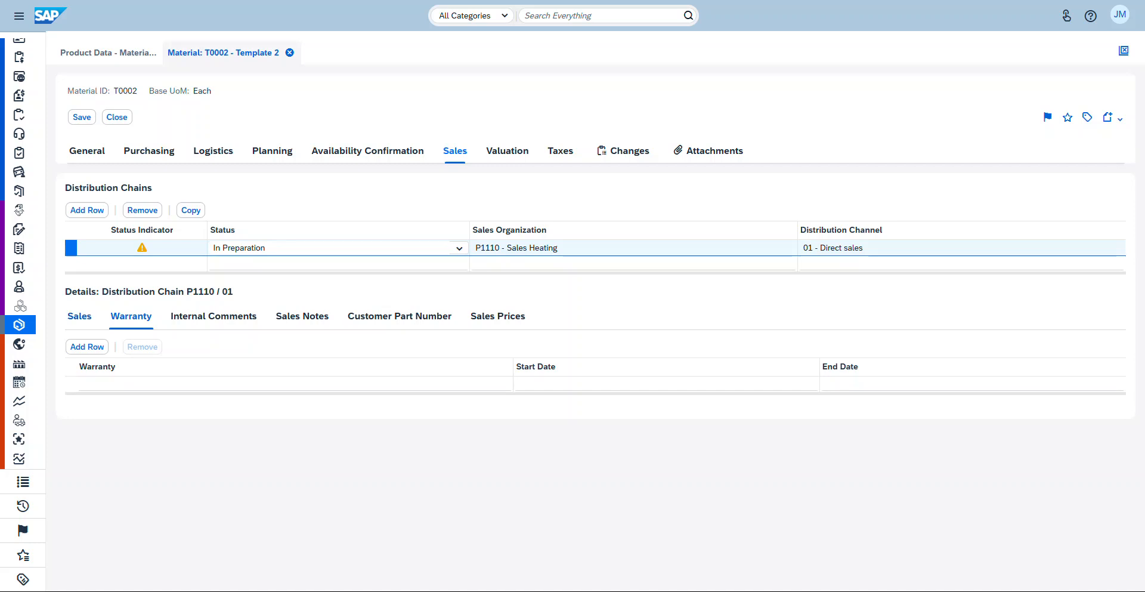
click(213, 316)
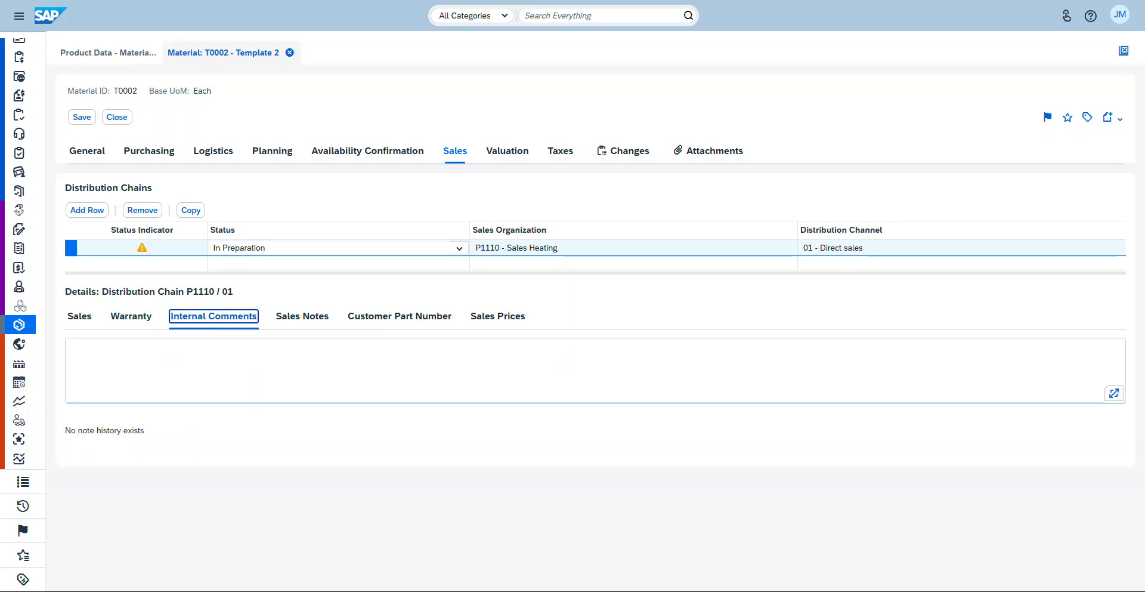
click(302, 316)
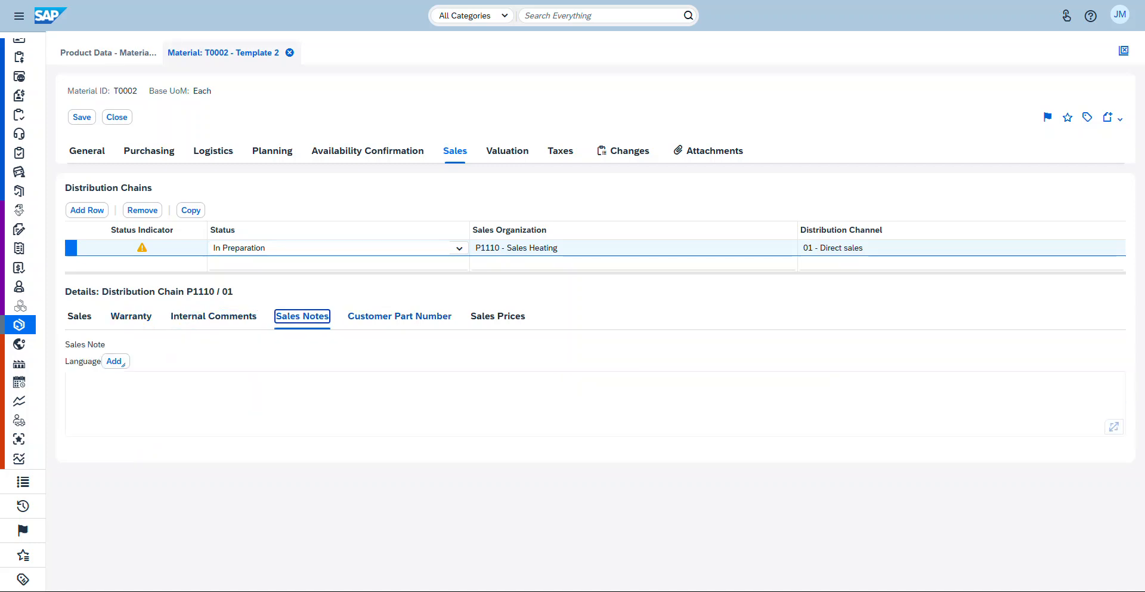
click(400, 316)
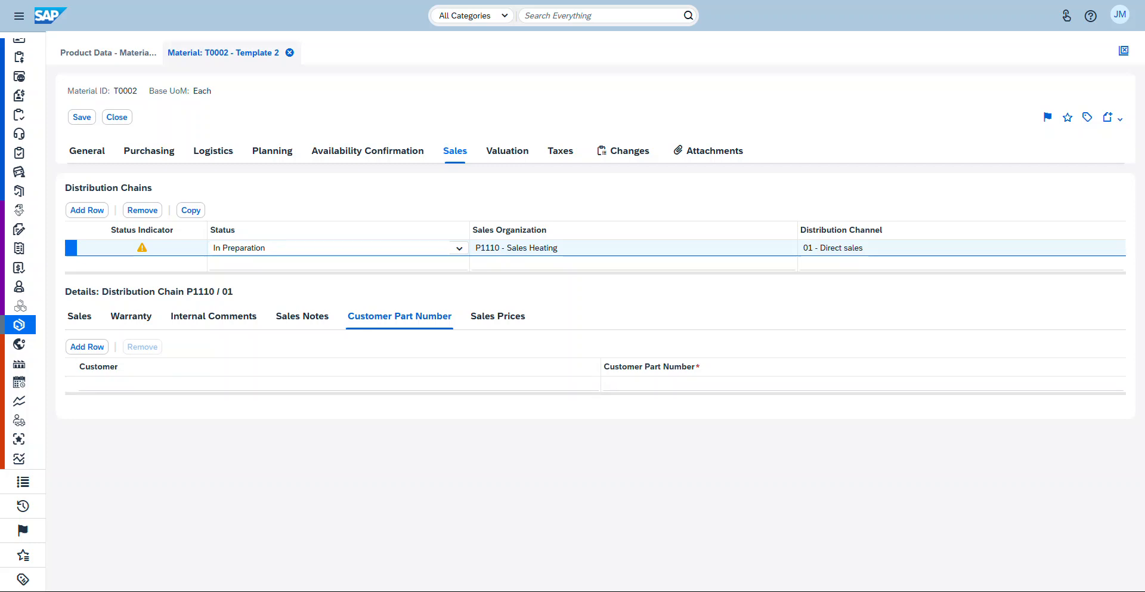
click(498, 317)
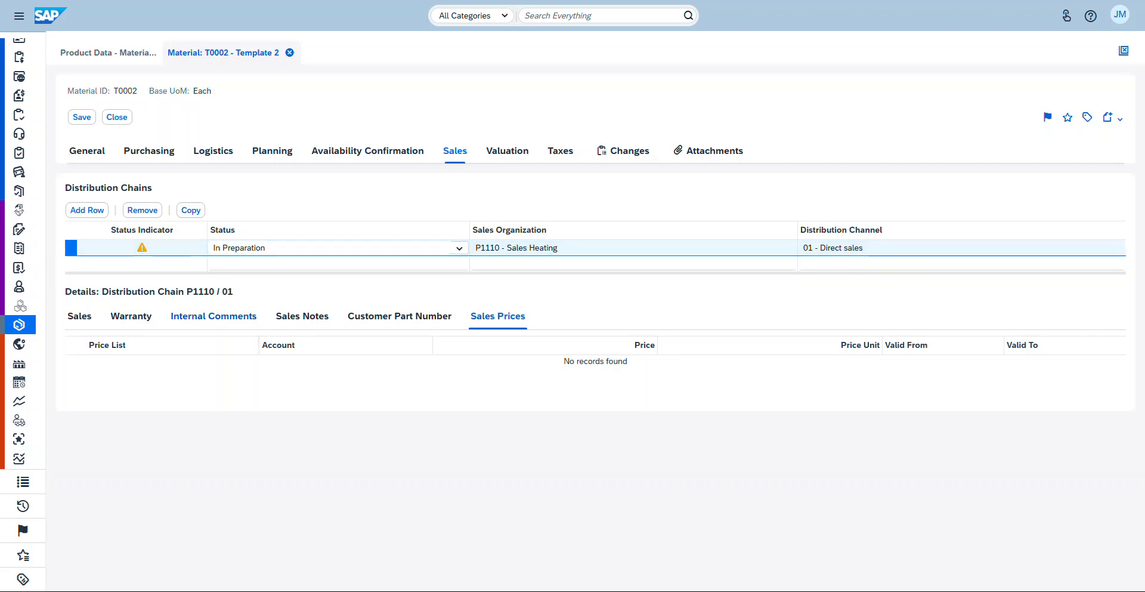
Step: Return to the general sales details of distribution chain P1110 / 01 and set its status to Active
click(80, 316)
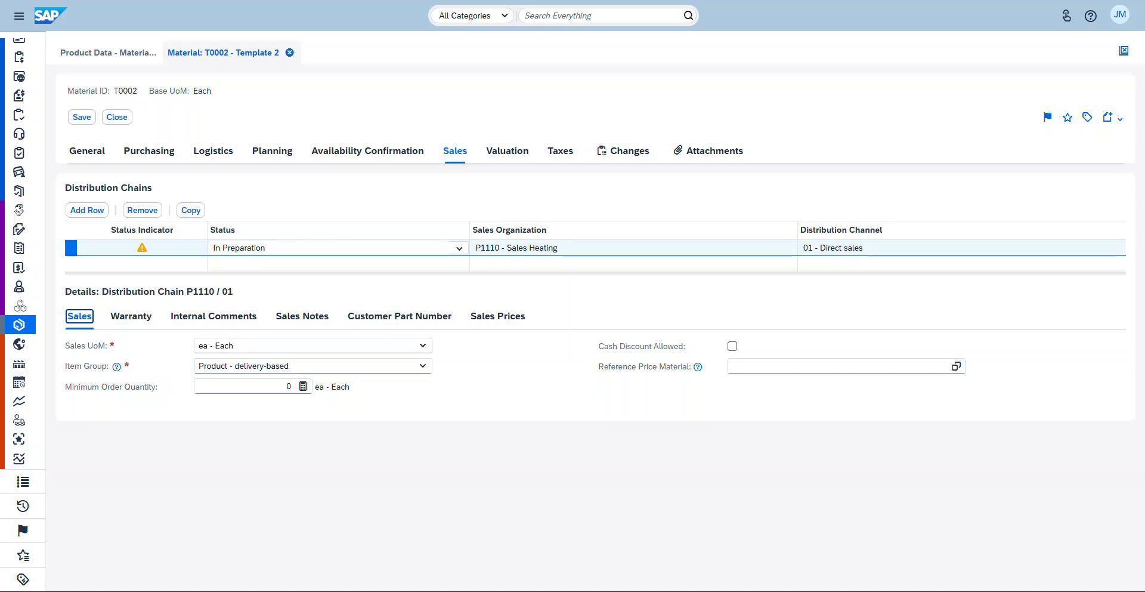
click(460, 248)
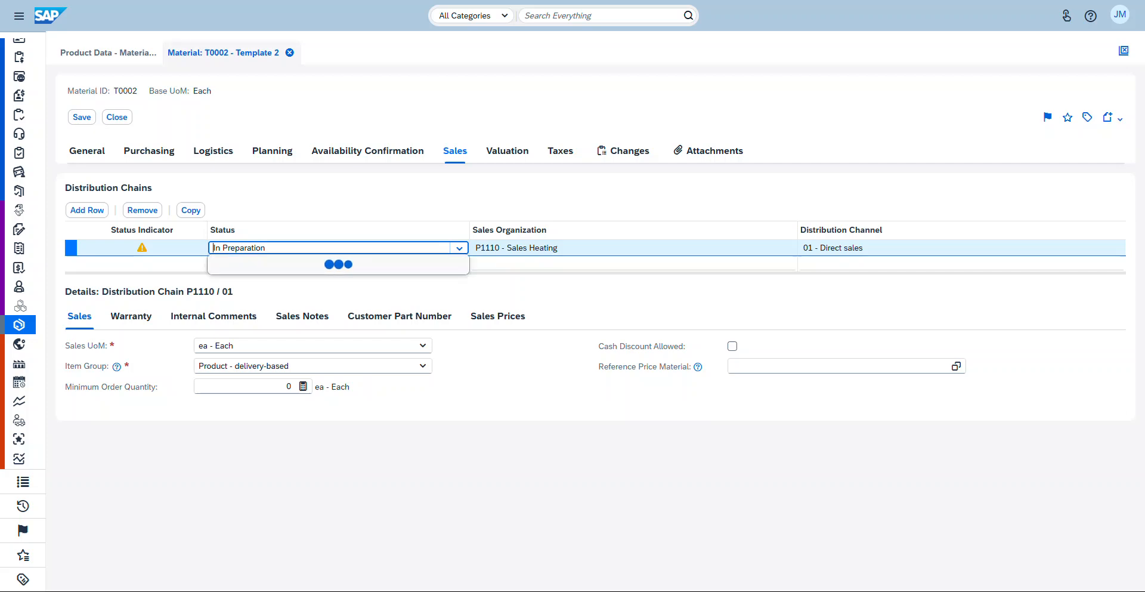
click(229, 264)
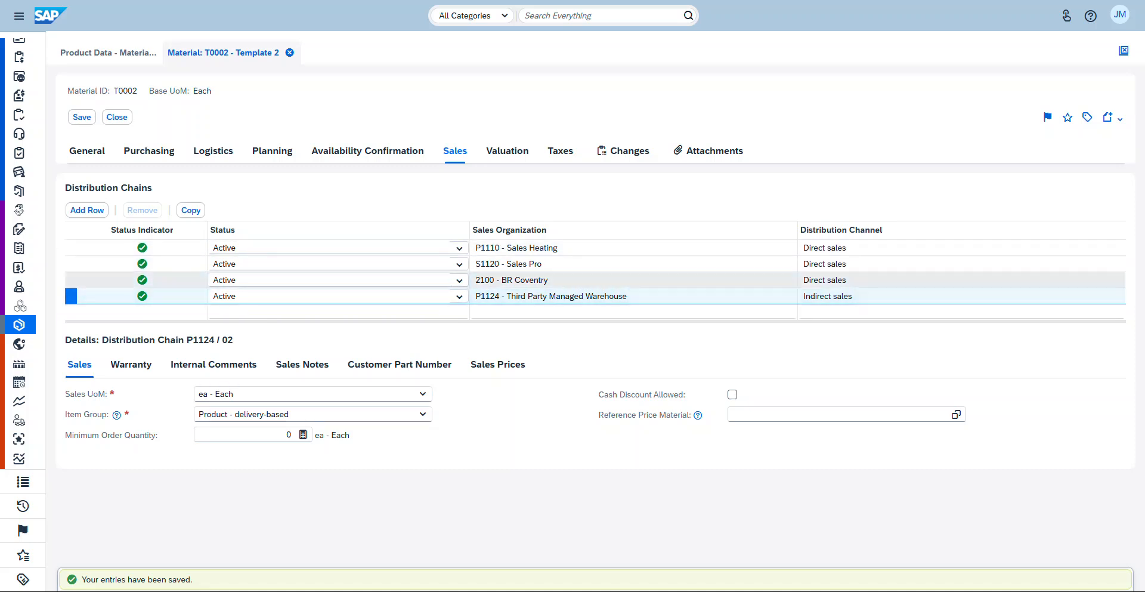
Step: Review distribution chain 2100 / 01 and set the material's inventory valuation unit of measure to ea - Each
click(298, 279)
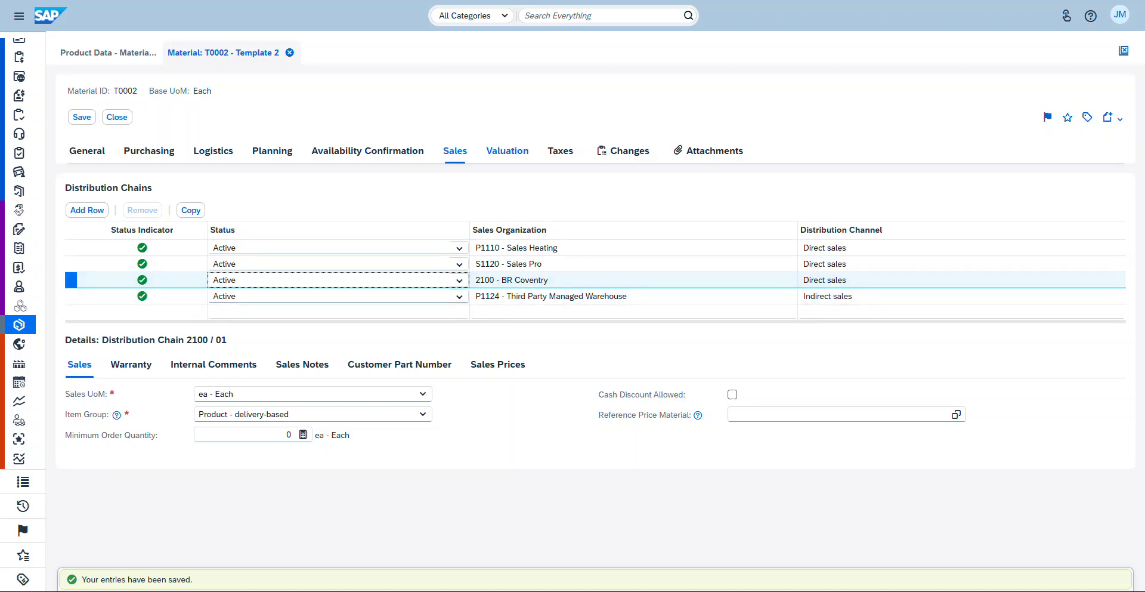
click(507, 150)
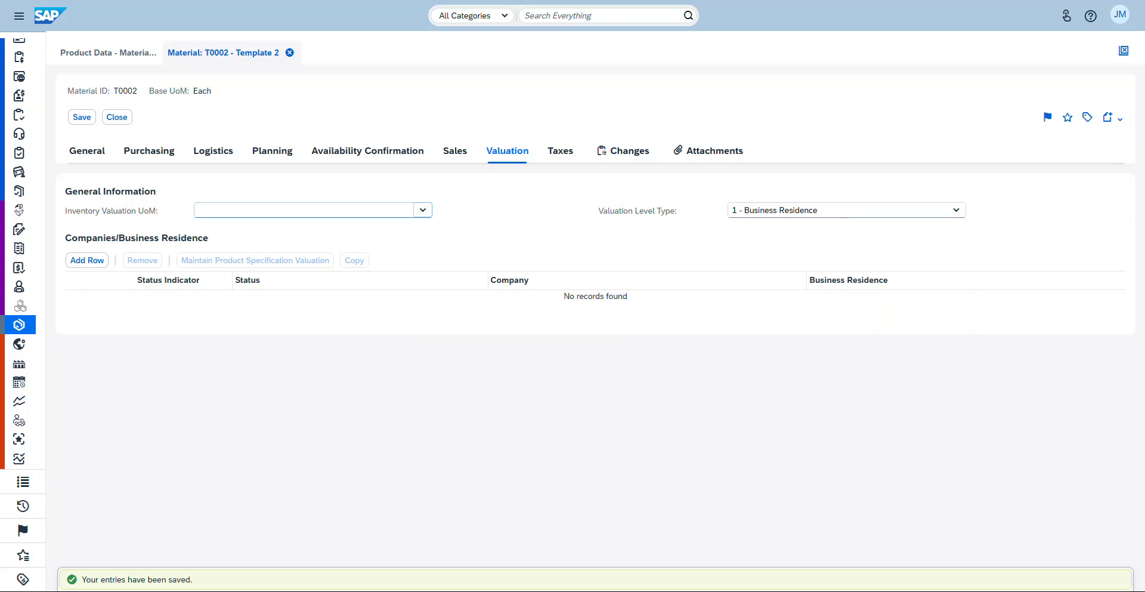
click(423, 210)
text(ea)
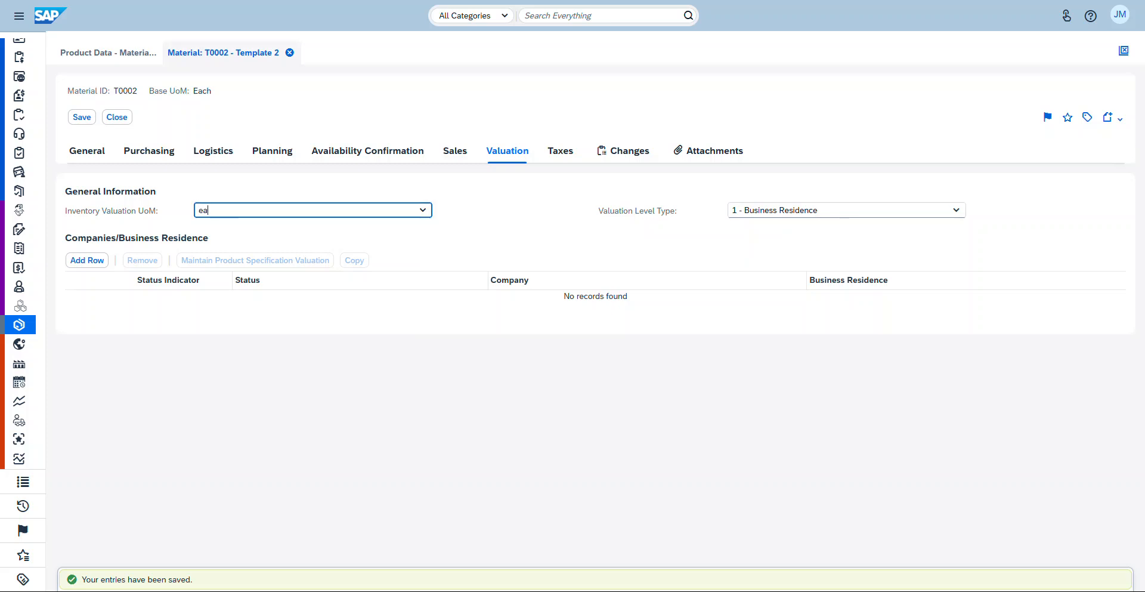
key(Return)
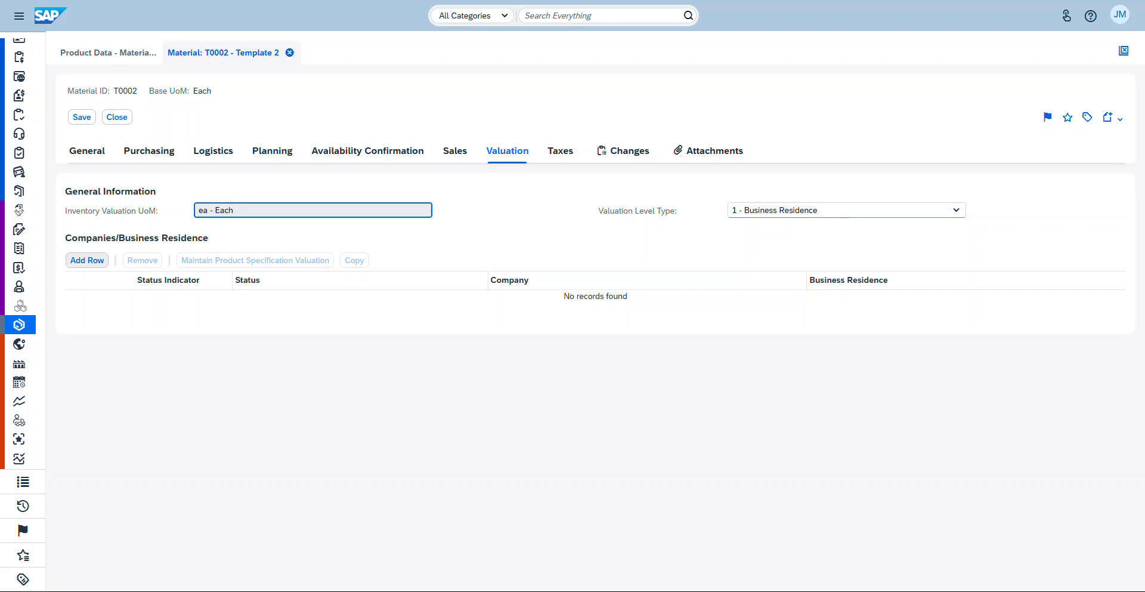
Step: Add a valuation entry for company 1000 - Almika Ltd. with business residence A1100 - Headquater London
click(87, 260)
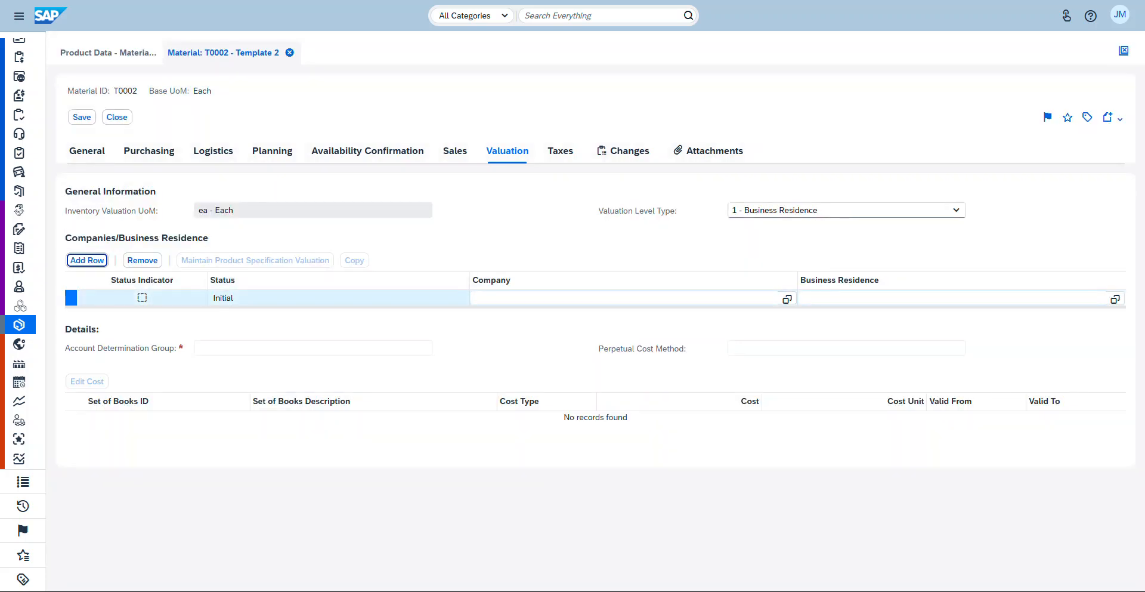
click(787, 299)
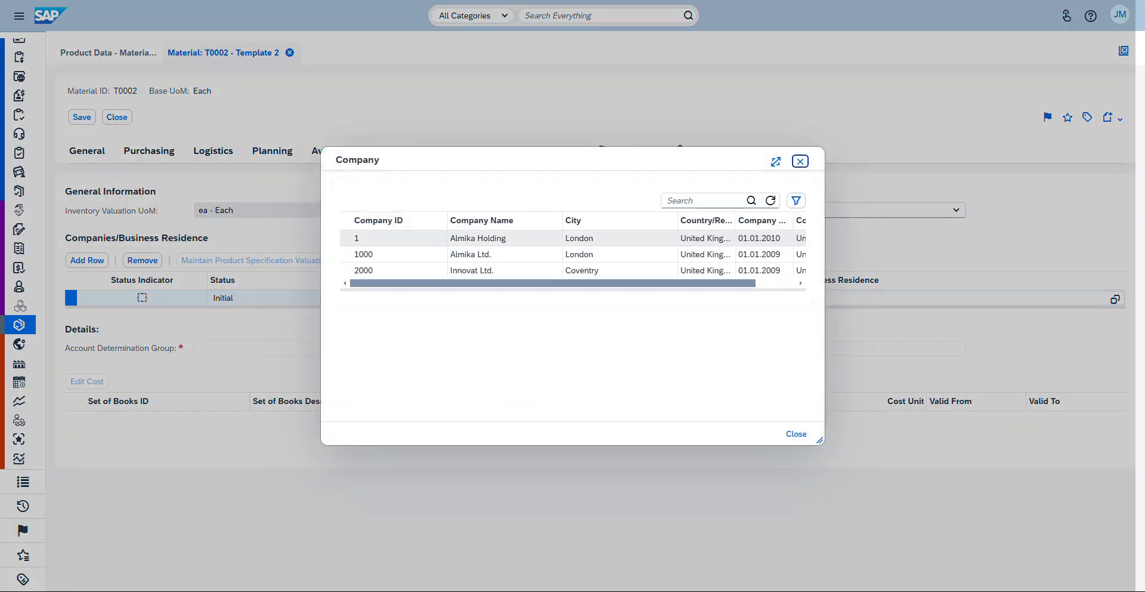
click(477, 254)
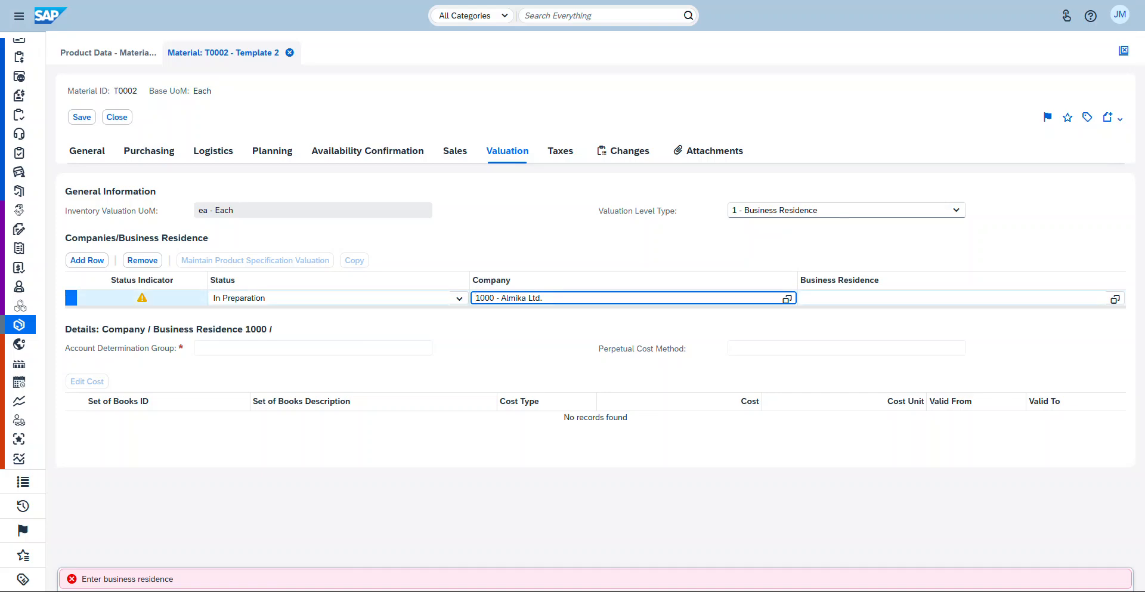
click(1115, 299)
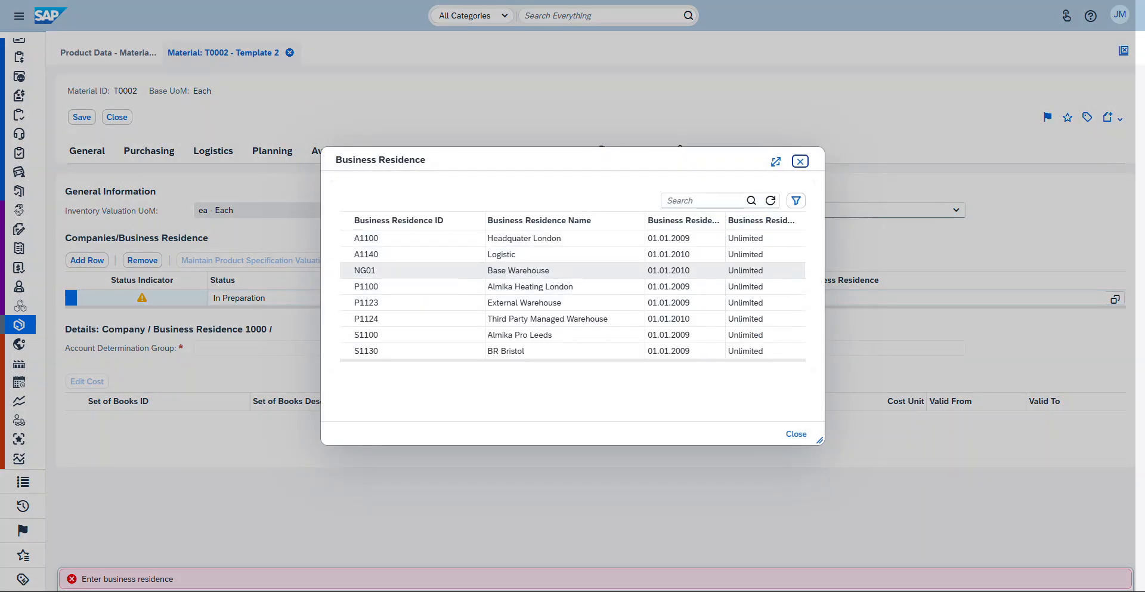
click(537, 238)
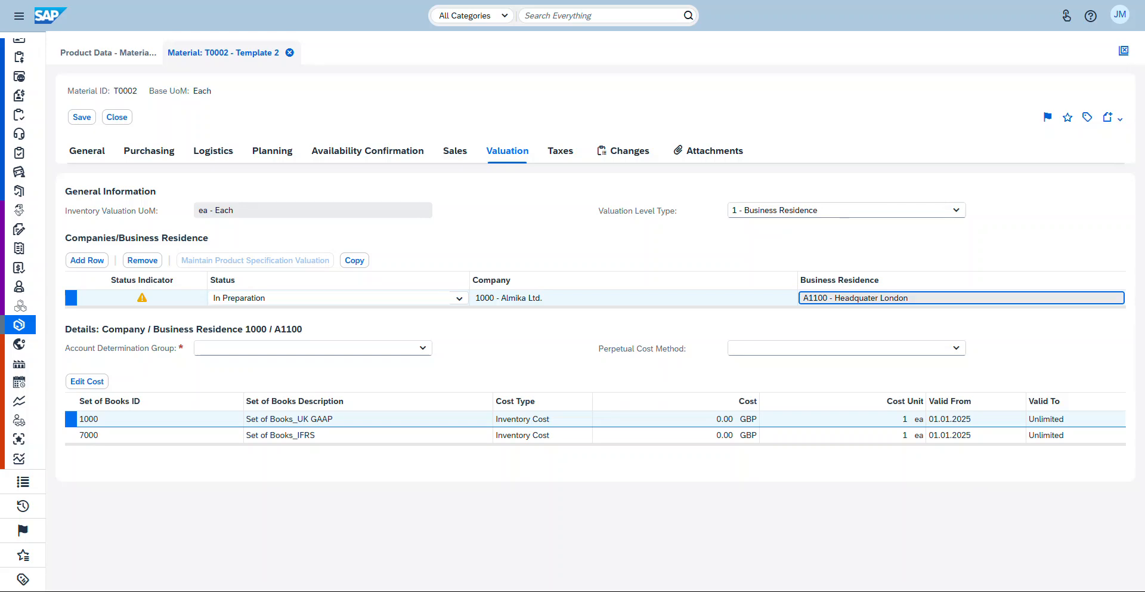
Step: For business residence A1100, set the account determination group to 3040 - Finished products and the perpetual cost method to Moving Average
click(423, 348)
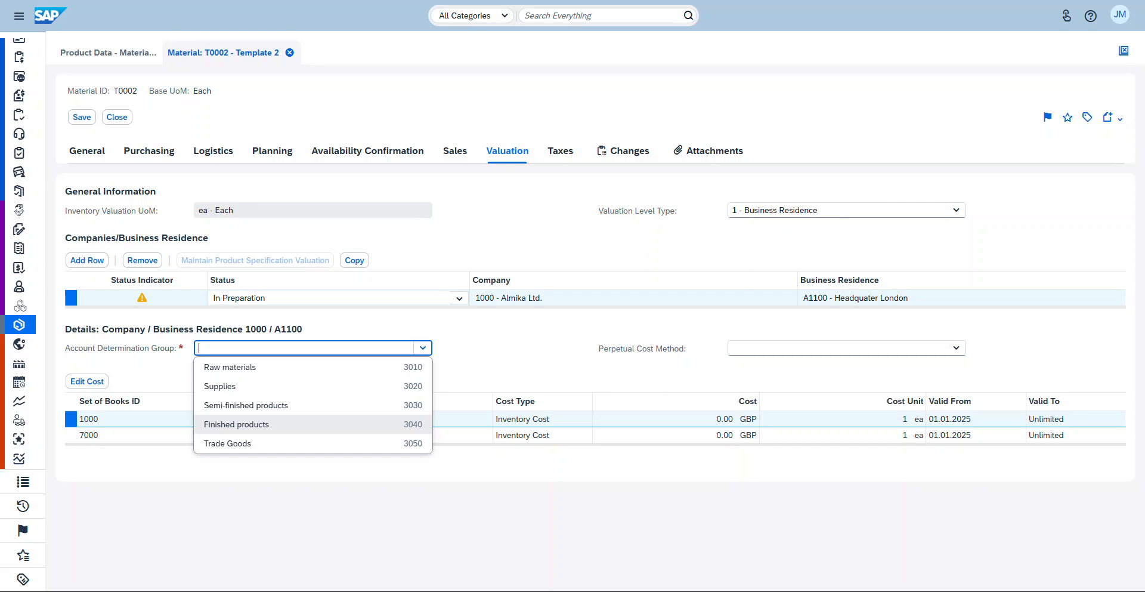
key(Return)
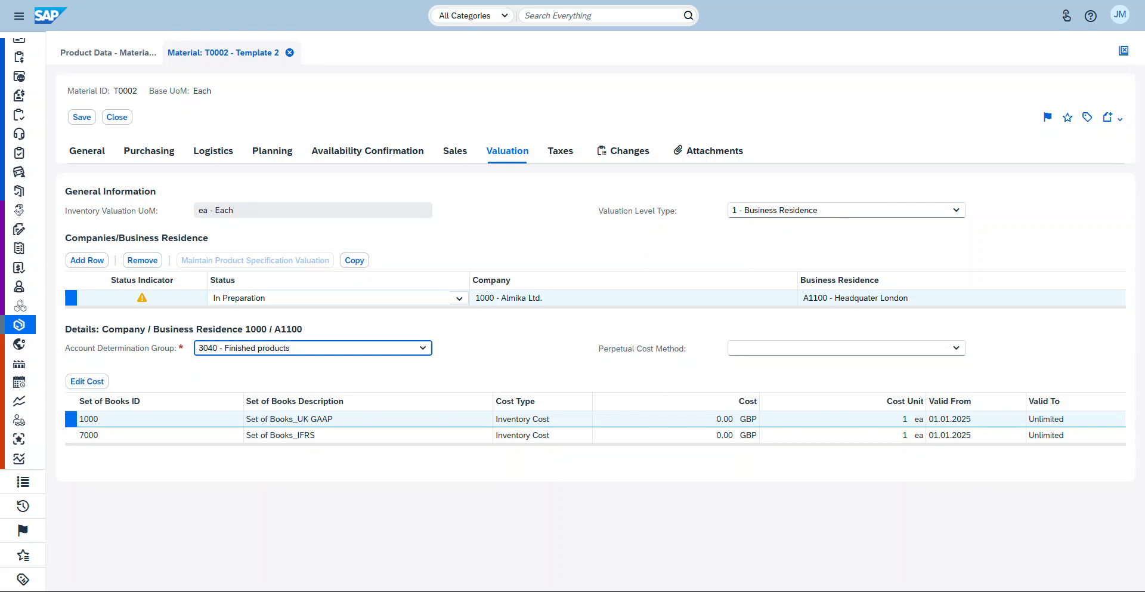
click(956, 348)
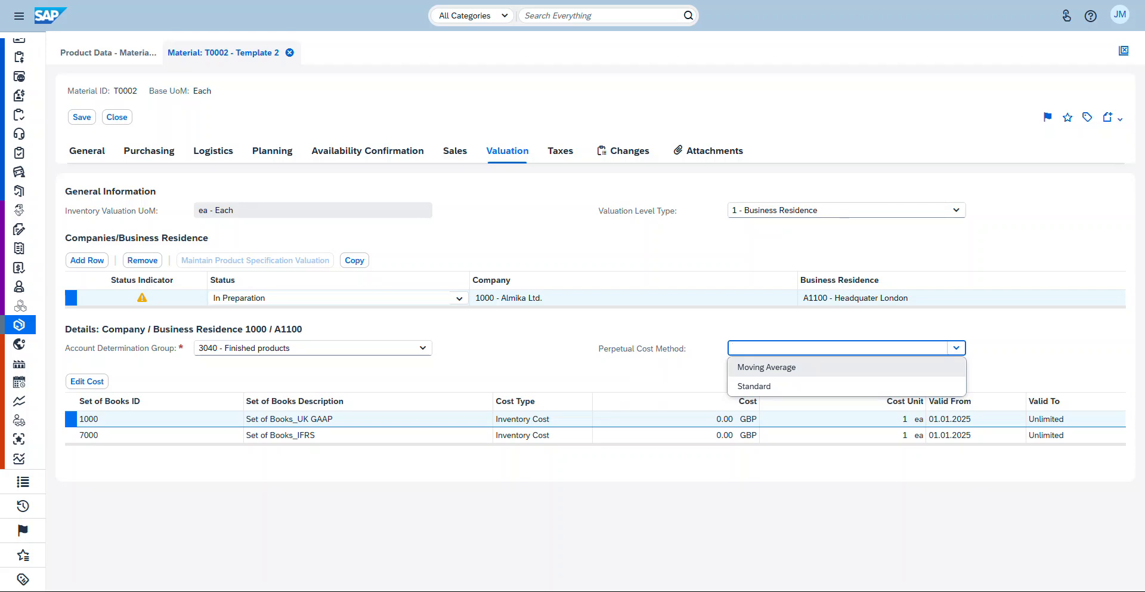
key(Return)
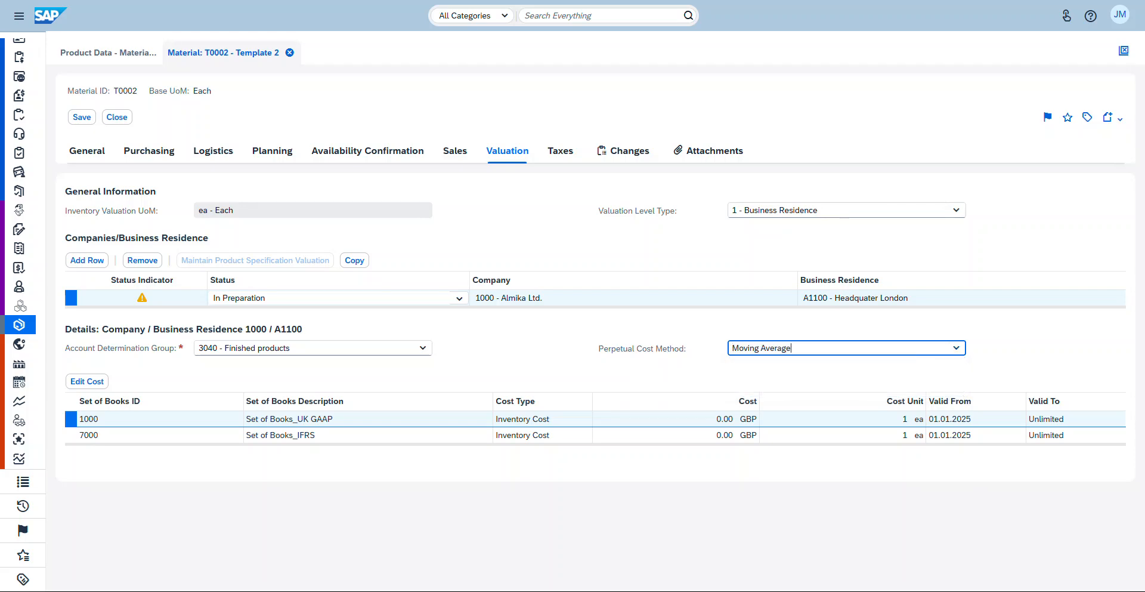
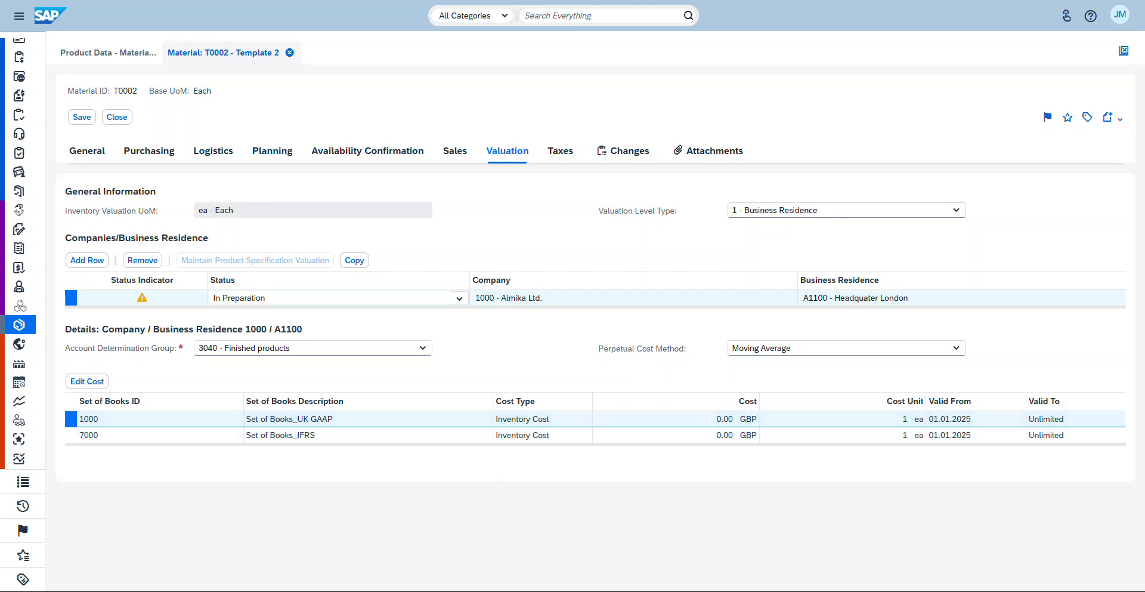
Step: Examine the cost types, cost, cost unit and valid-from date in the cost editing parameters of set of books 1000, then cancel
click(87, 382)
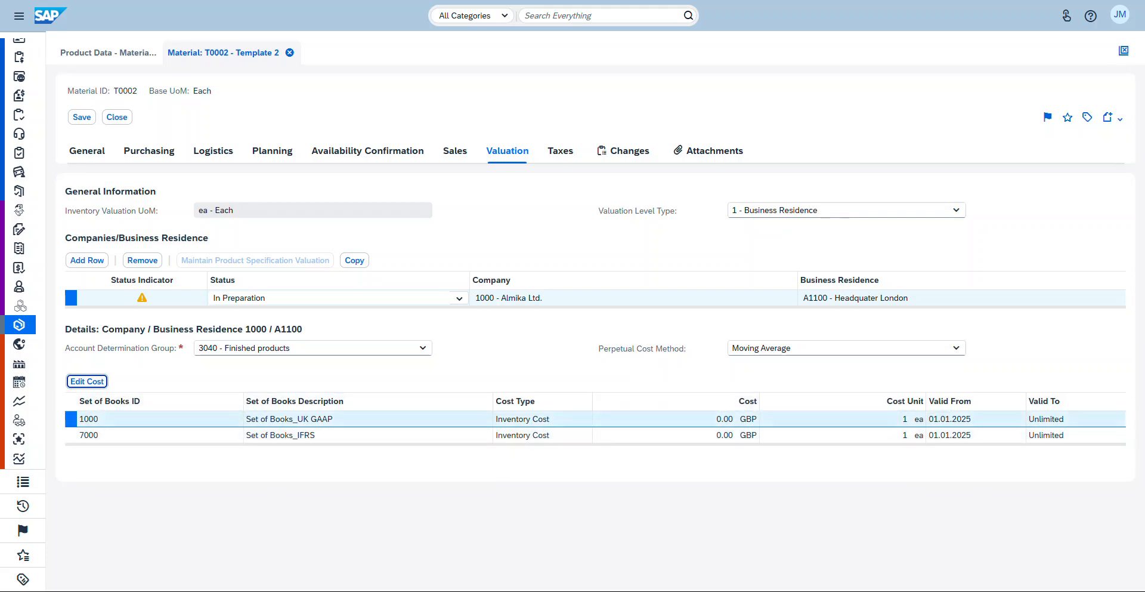
scroll(572, 301, down, 1)
scroll(573, 301, up, 1)
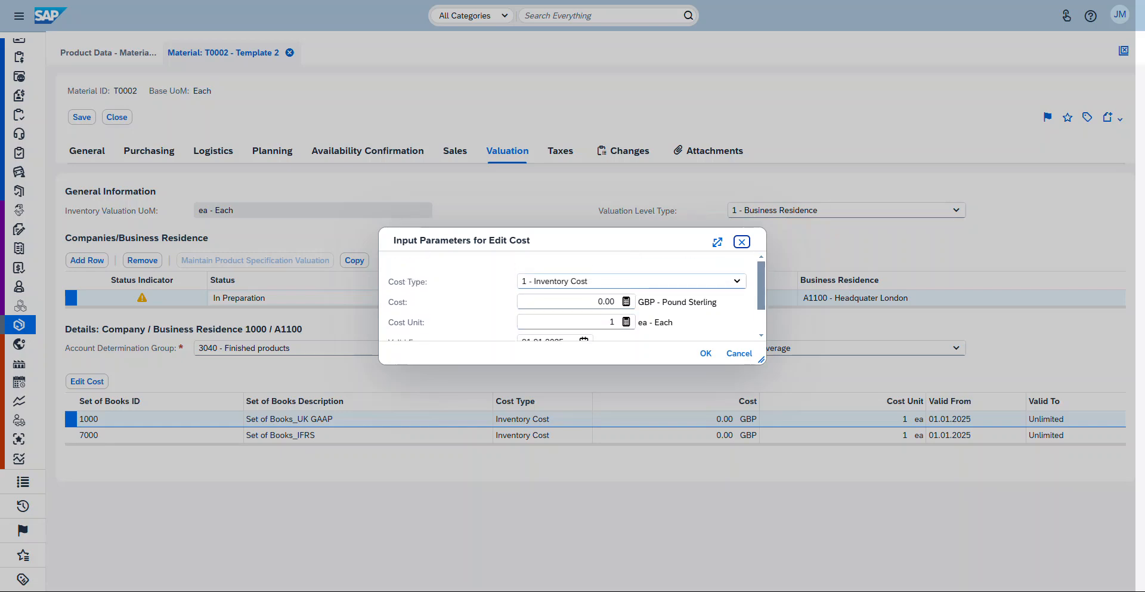
click(737, 281)
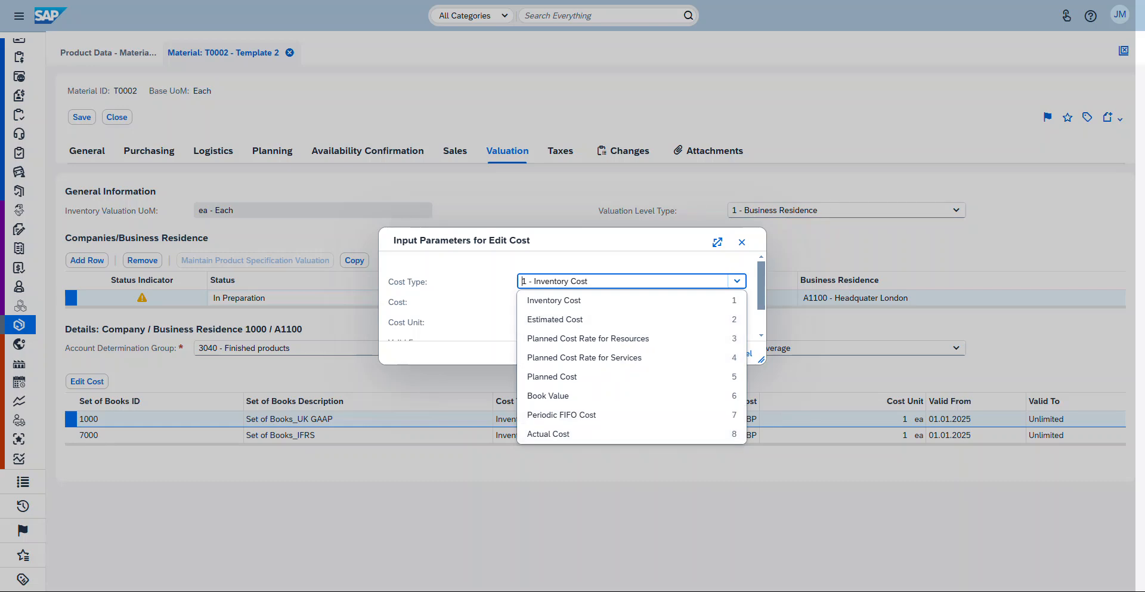
click(468, 334)
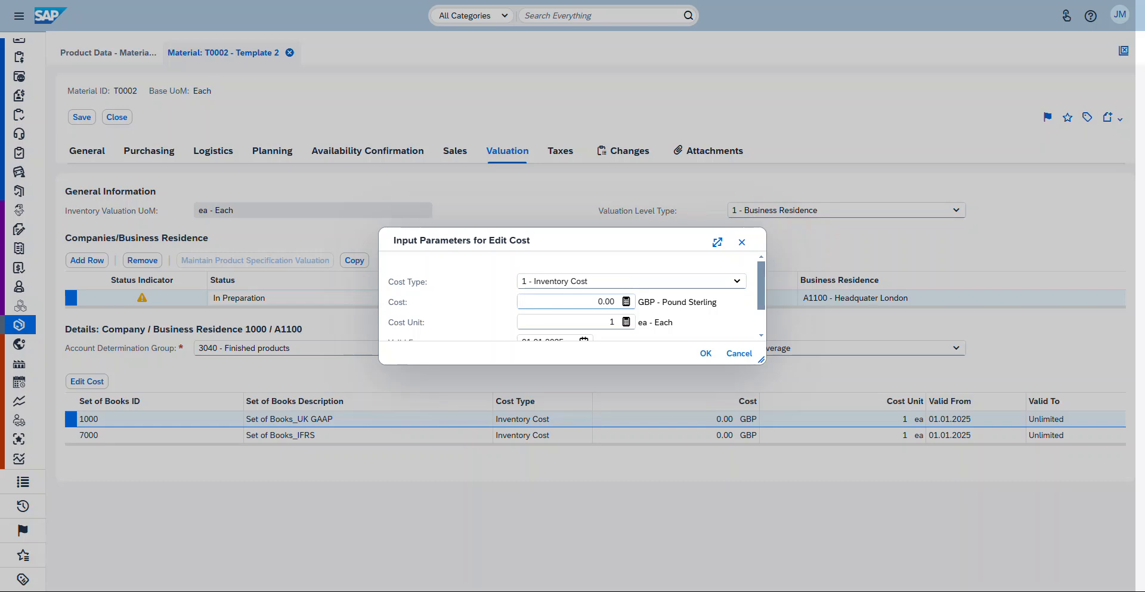
scroll(569, 295, down, 1)
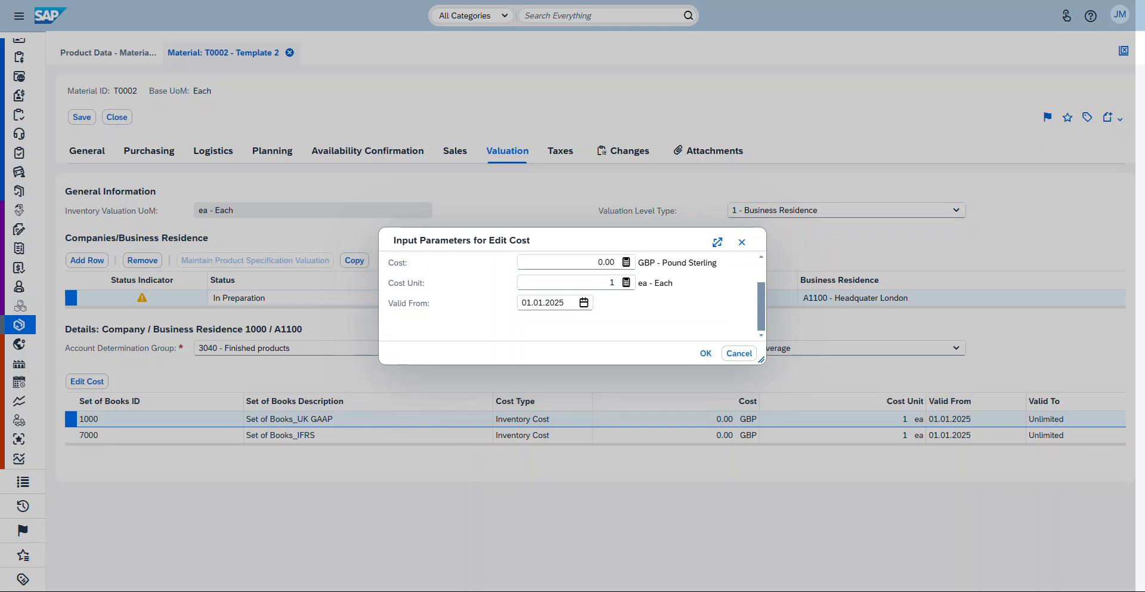
click(739, 353)
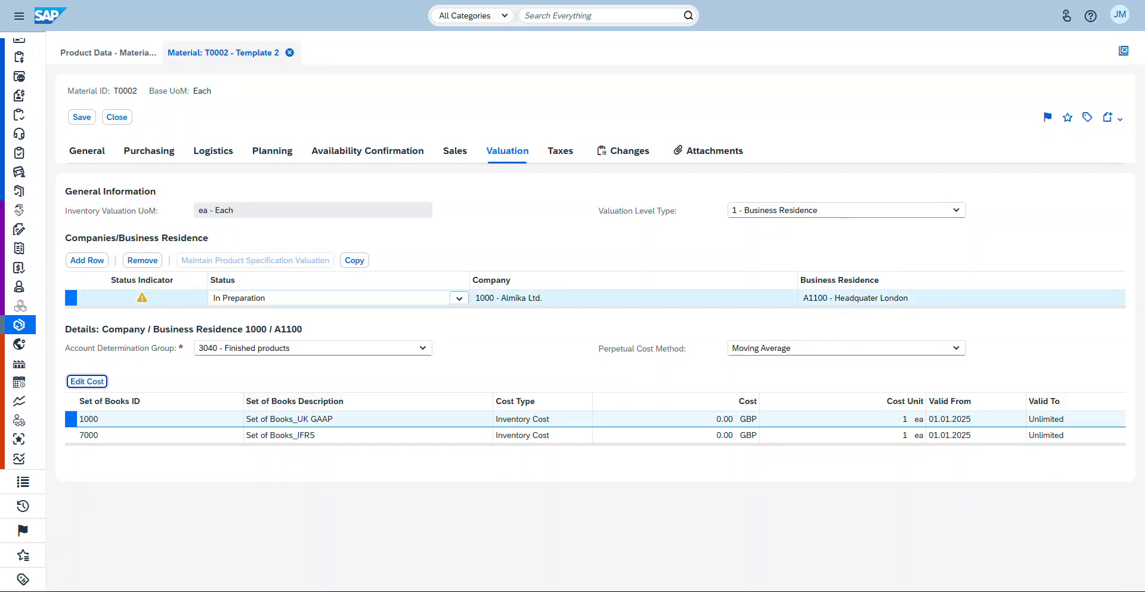
Step: Set the status of the valuation entry for company 1000 and business residence A1100 to Active
click(459, 298)
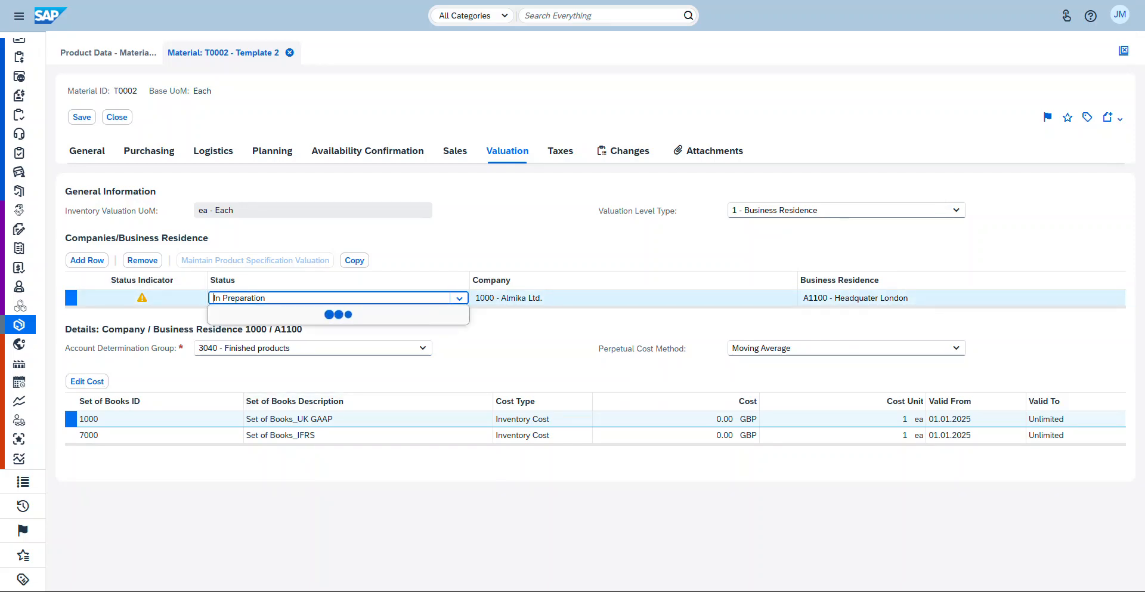
click(338, 314)
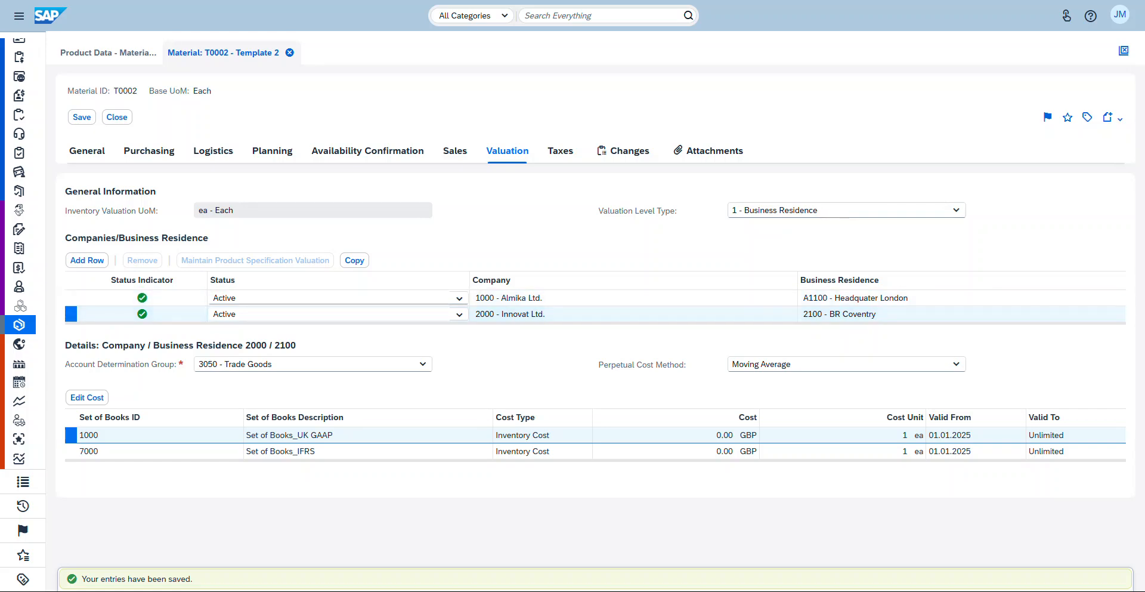
Step: Add a product tax classification entry for country DE - Germany with region 11 - Berlin
click(560, 150)
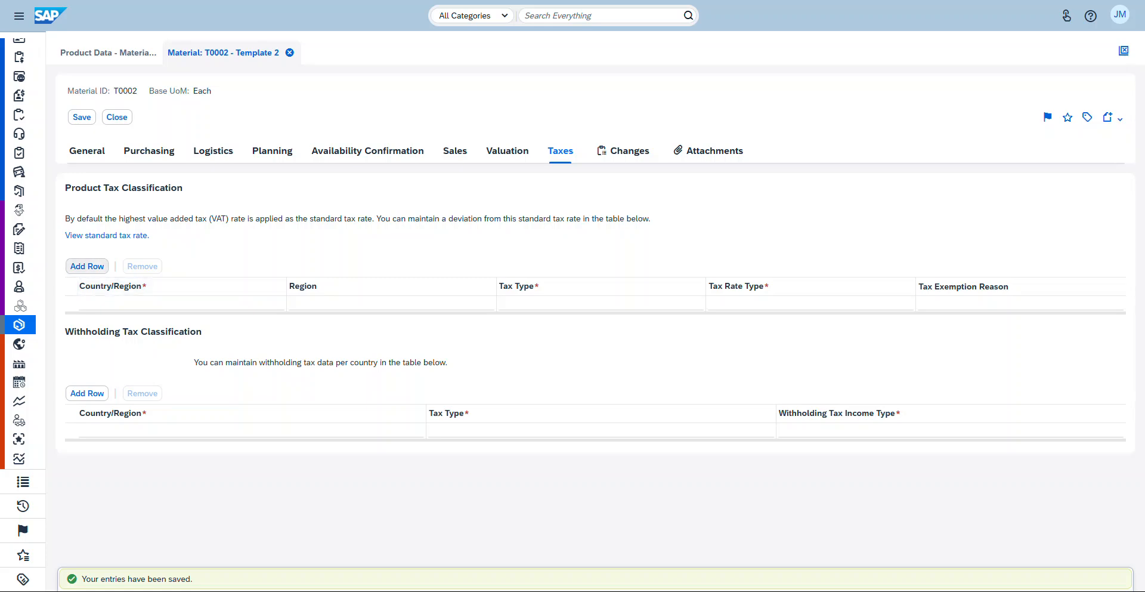
click(87, 266)
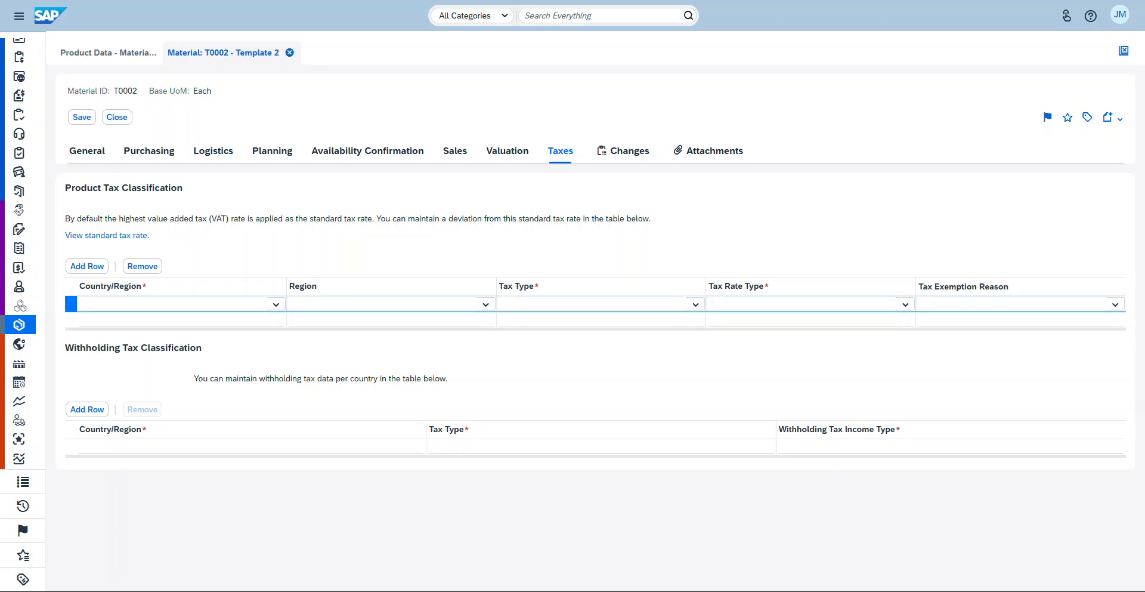
text(germ)
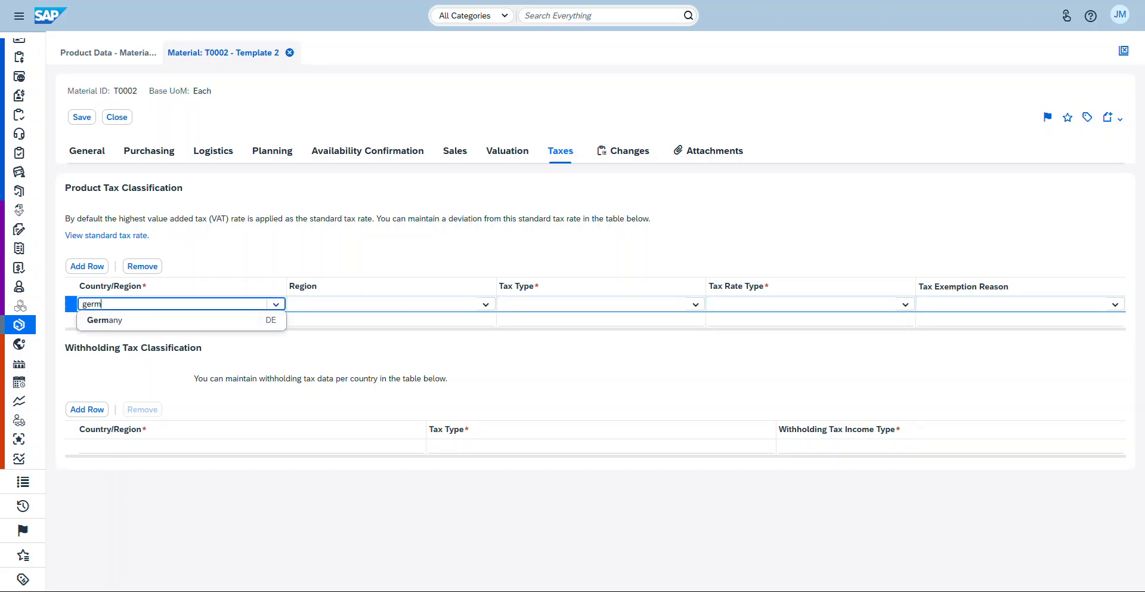
key(Down)
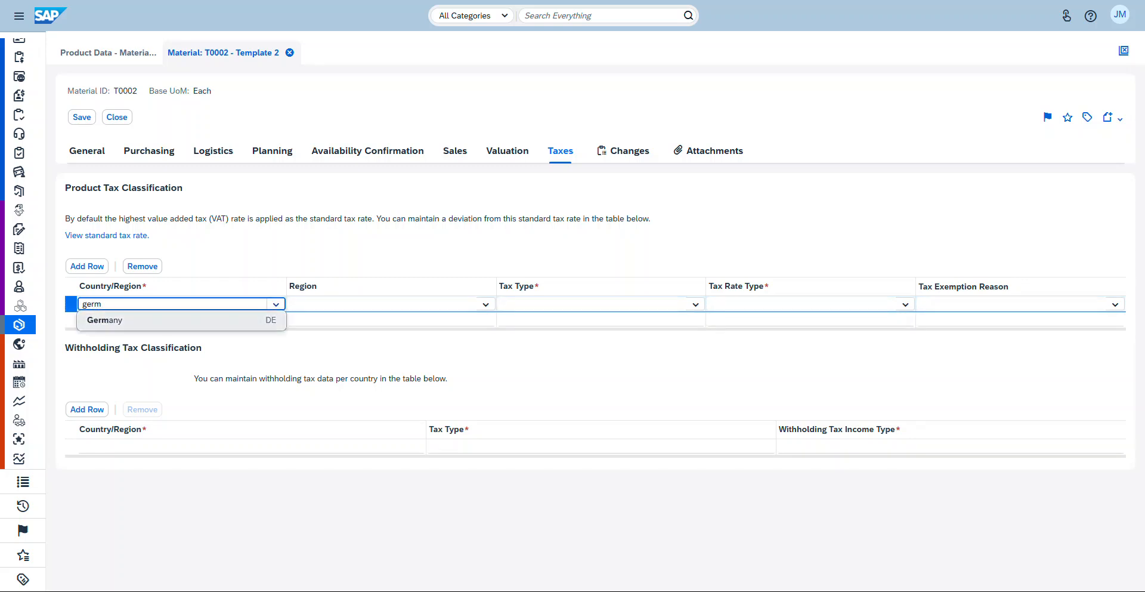
key(Return)
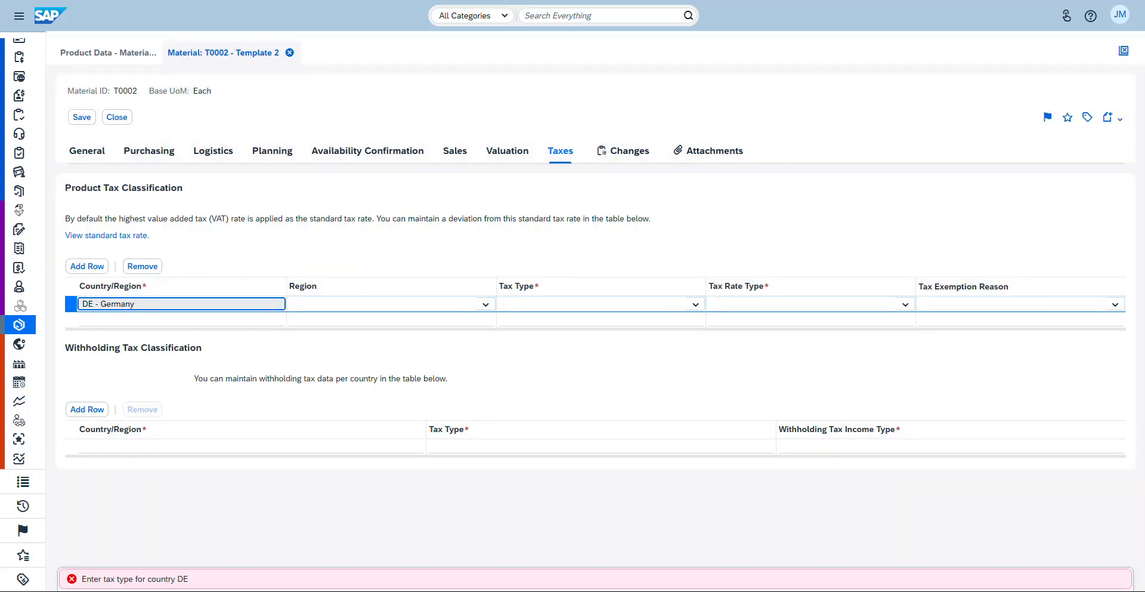
click(485, 305)
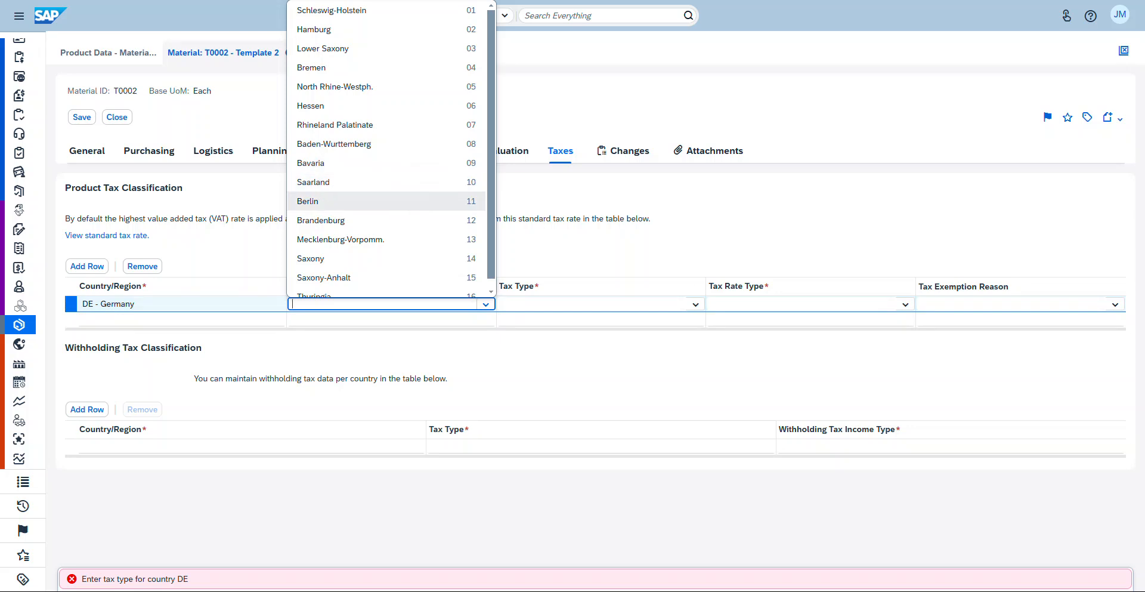
click(308, 201)
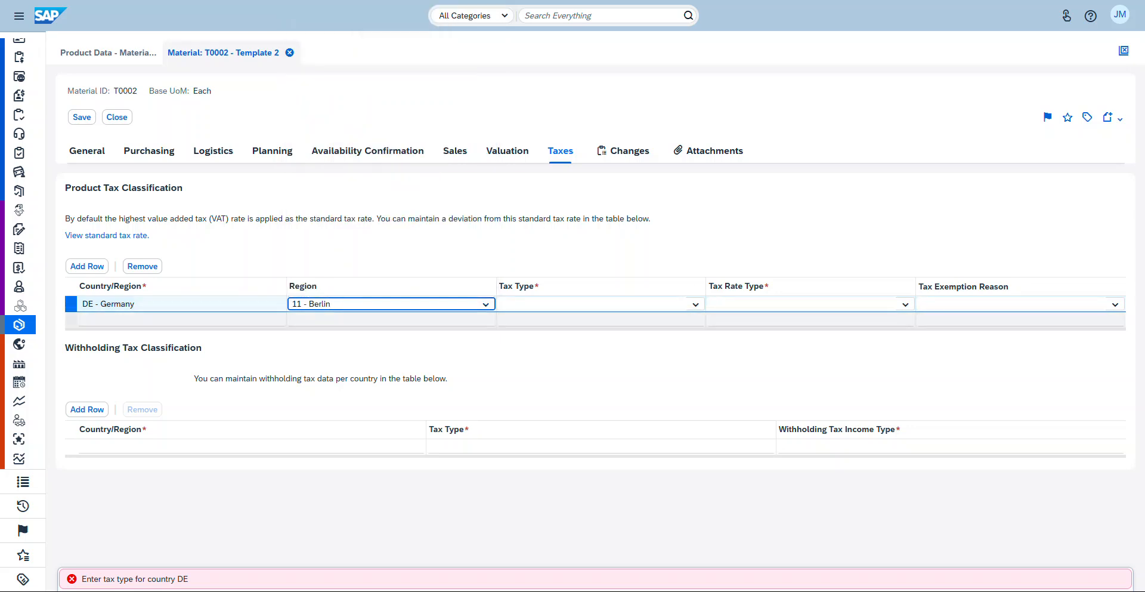
Step: Set the Germany entry's tax type to 1 - Value Added Tax and tax rate type to 1 - Standard, and view the available rate types
click(696, 304)
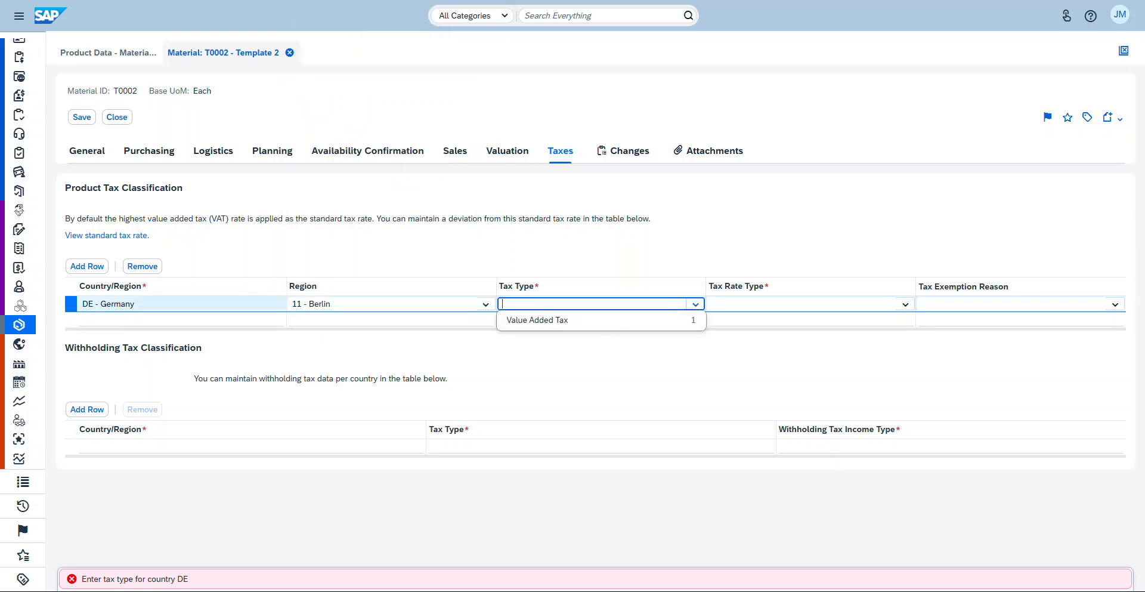
click(538, 320)
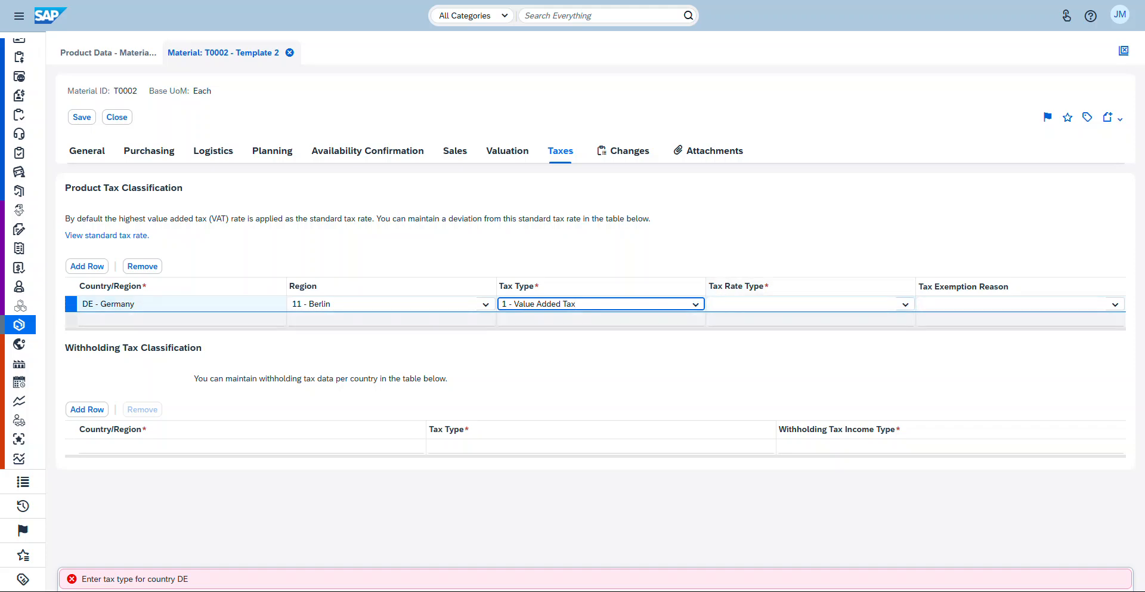
click(905, 304)
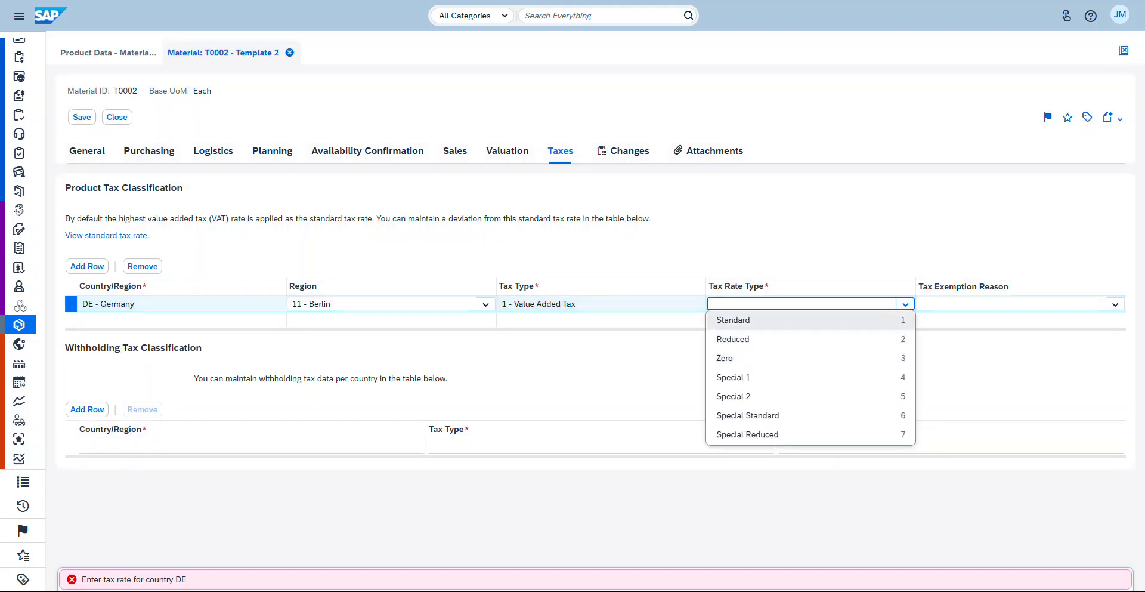
click(733, 320)
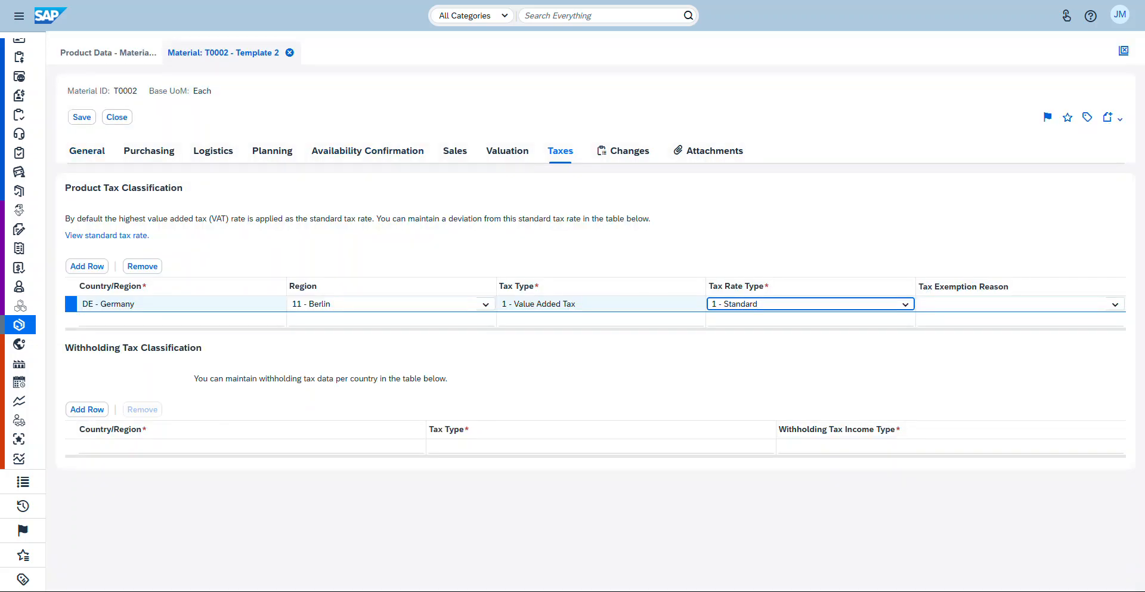
click(835, 511)
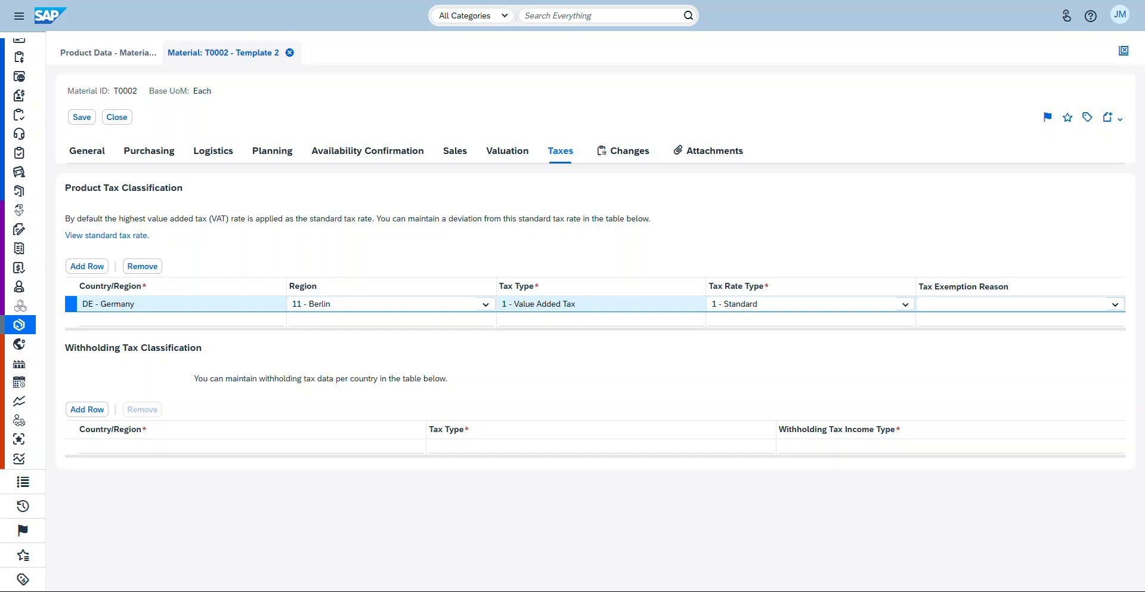
click(905, 304)
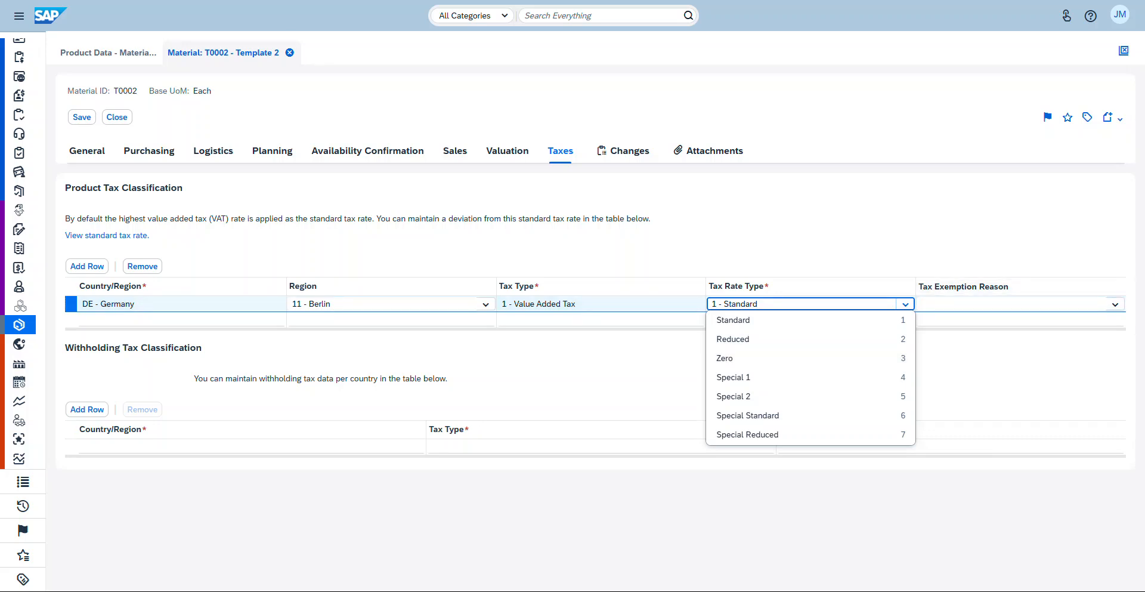
Step: Add a withholding tax classification entry for US - United States with tax type 2 - Withholding Tax (1099MISC), and save the material
key(Escape)
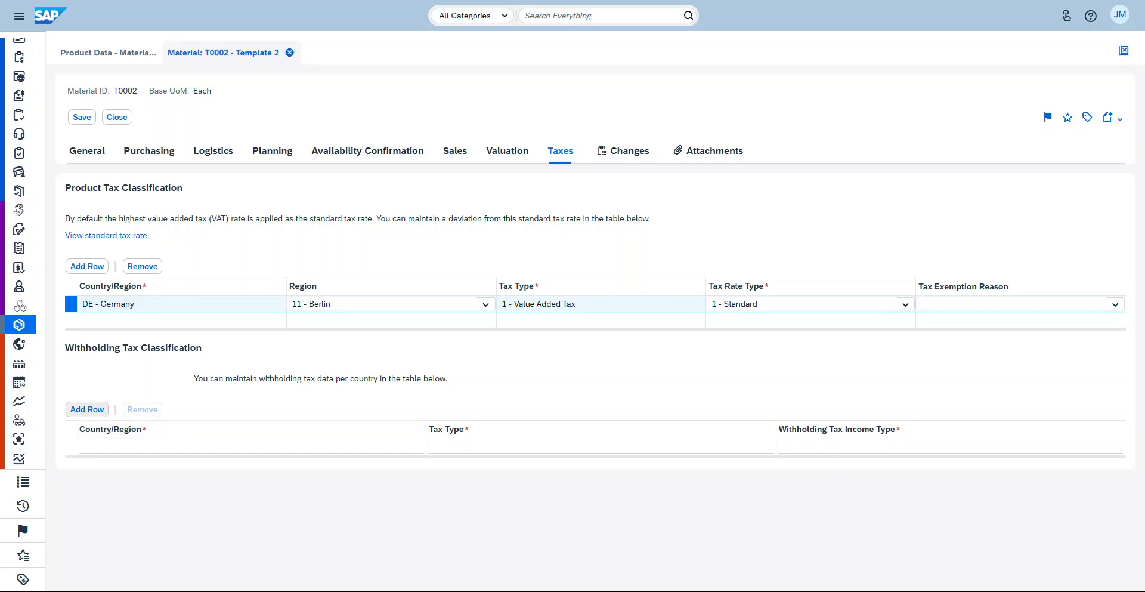
click(87, 409)
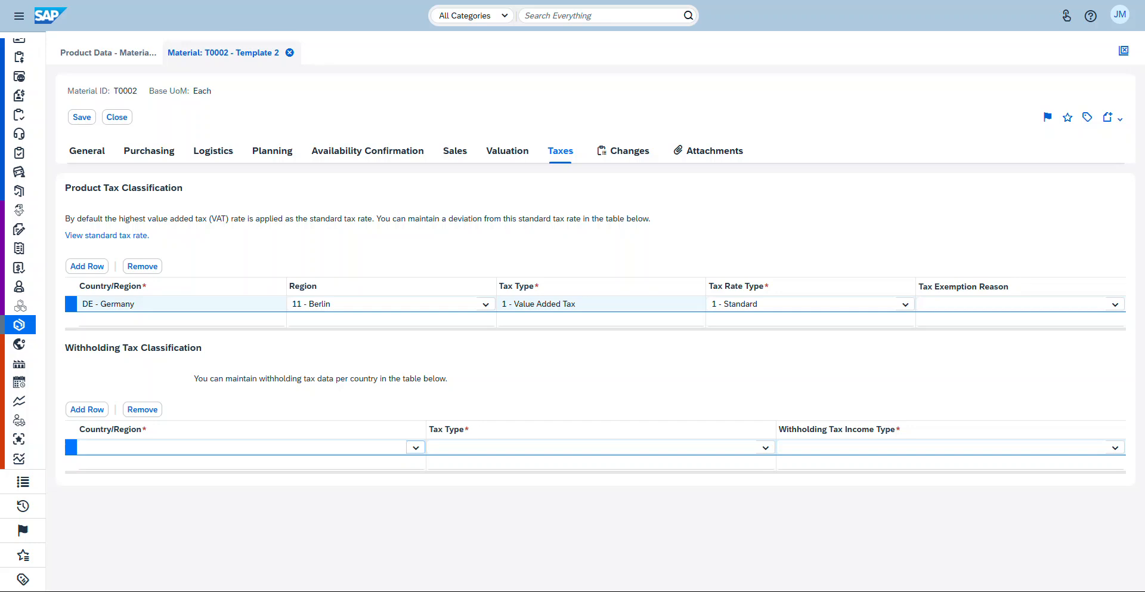
click(415, 447)
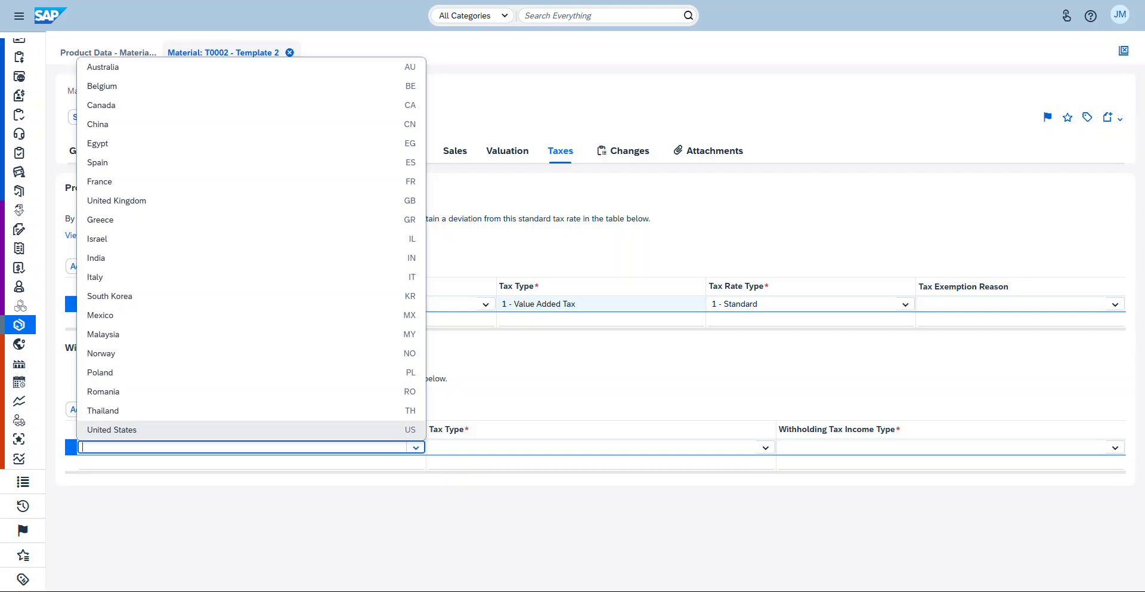
click(112, 430)
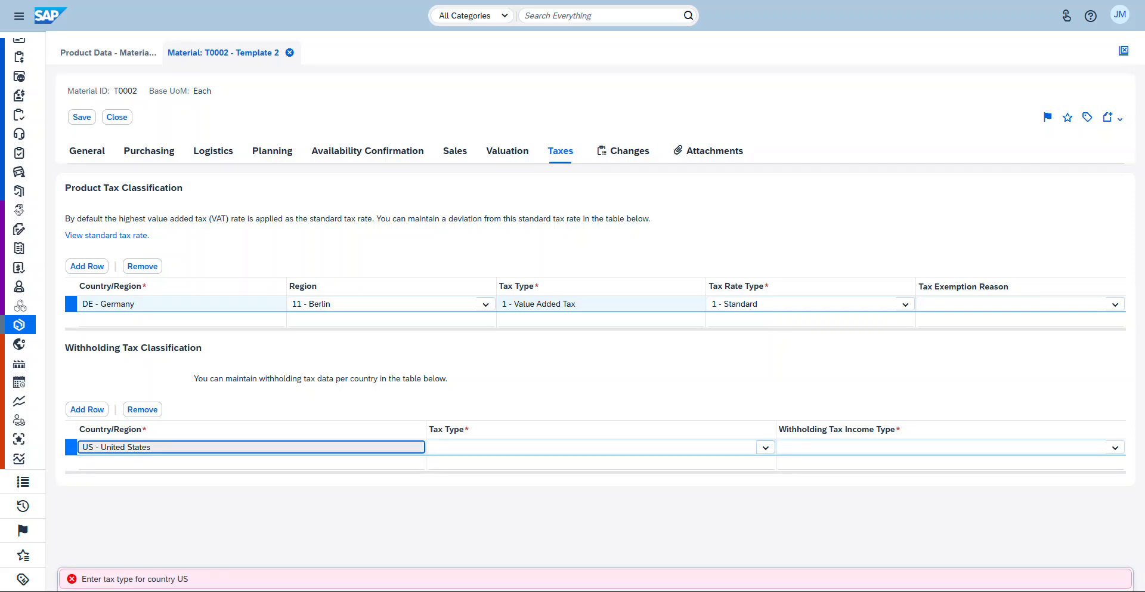
click(765, 446)
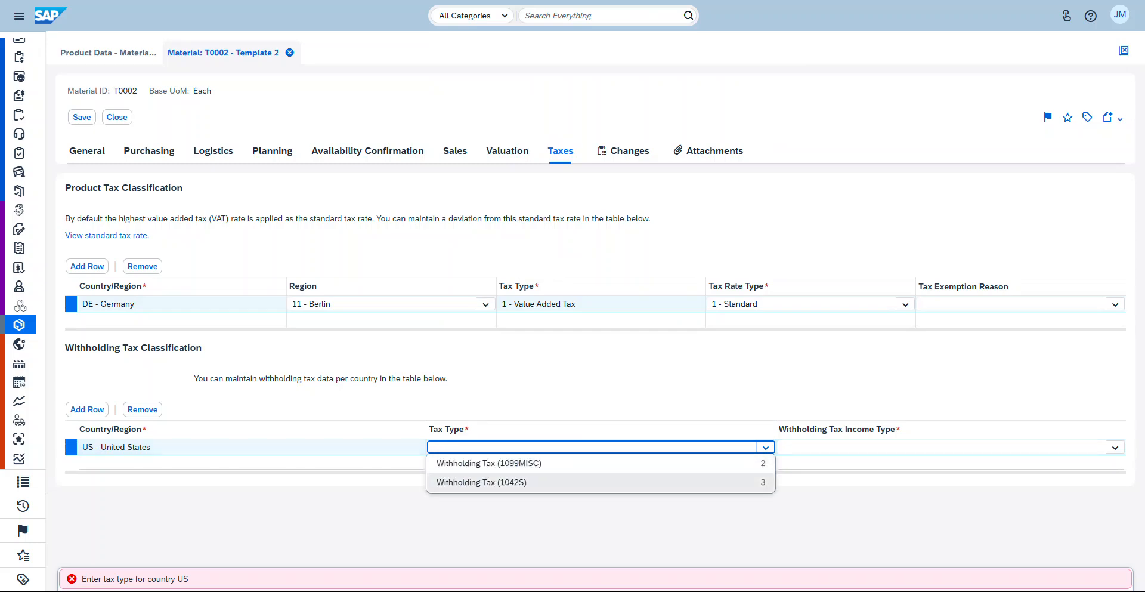
key(Down)
key(Return)
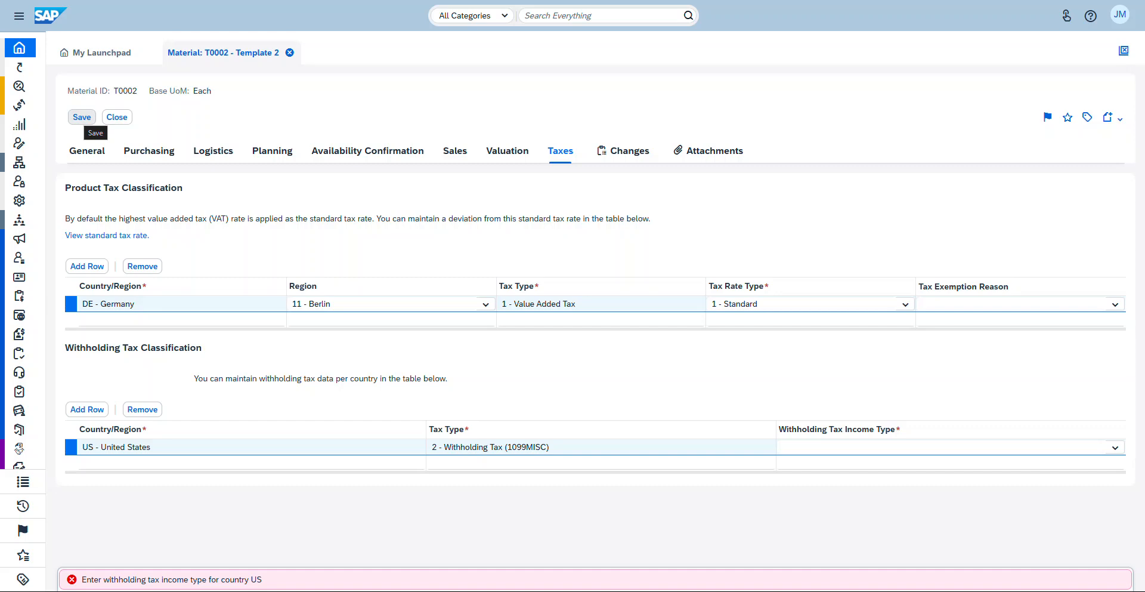
click(82, 117)
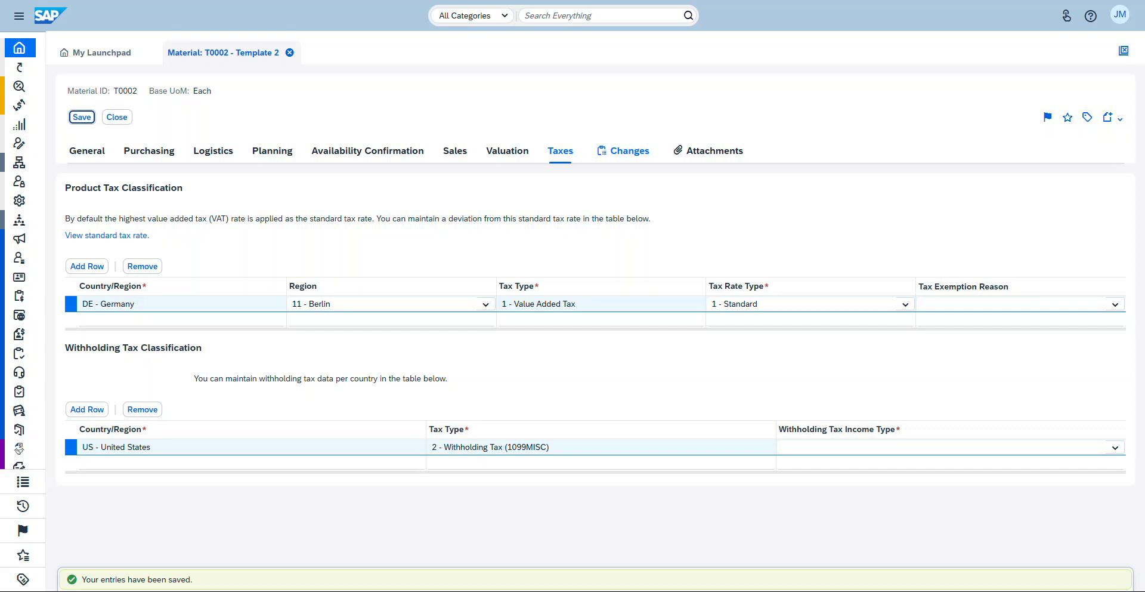
Step: Review the template's change history, attachments and general data, then save and close the material
click(624, 150)
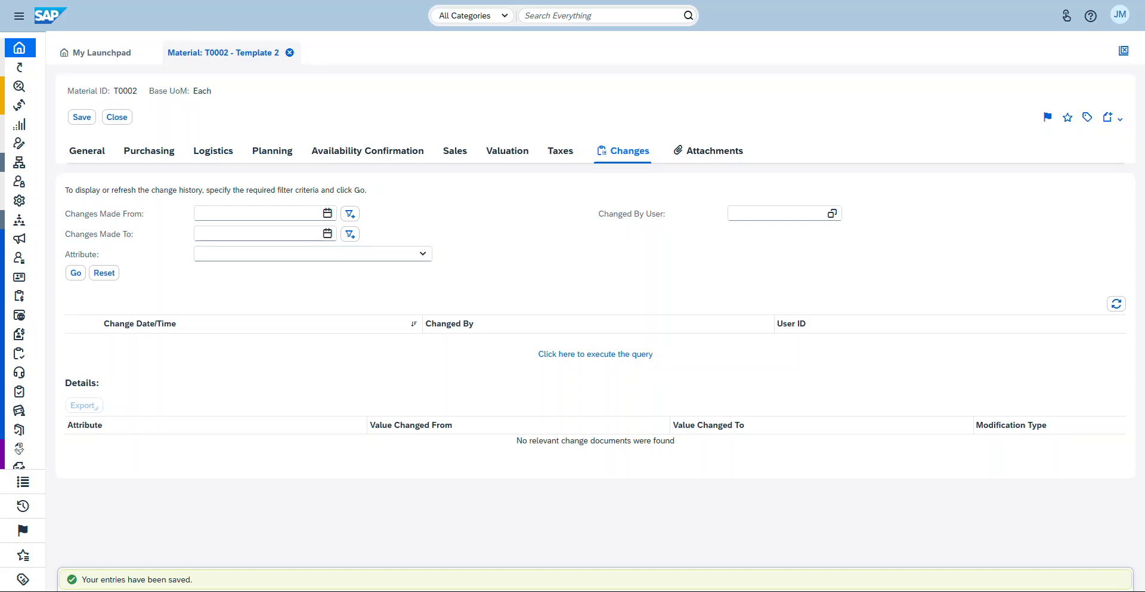
click(708, 151)
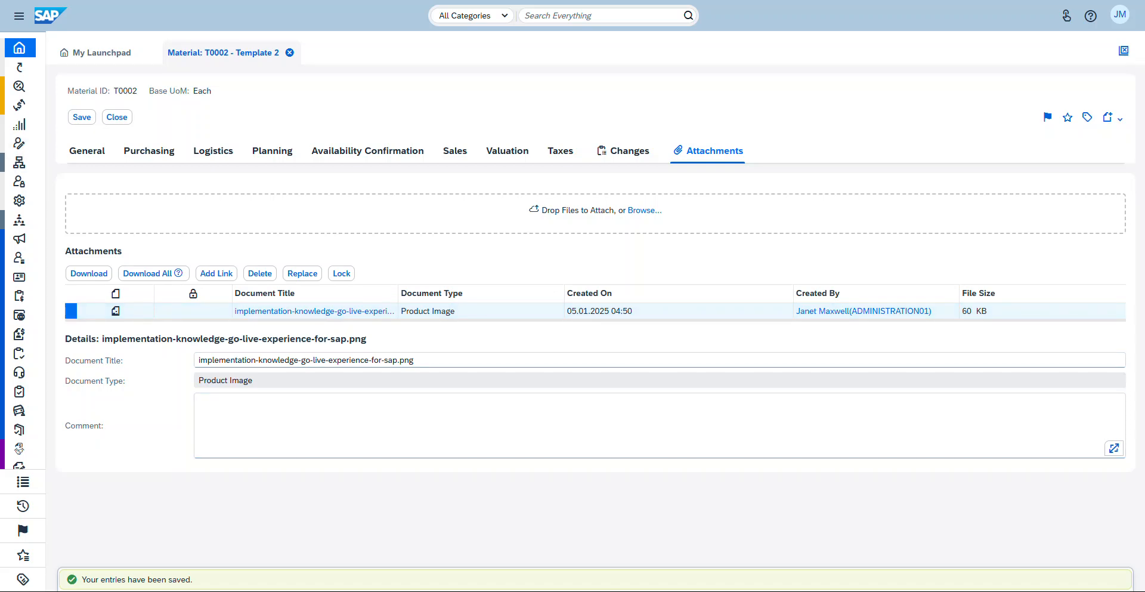
click(87, 151)
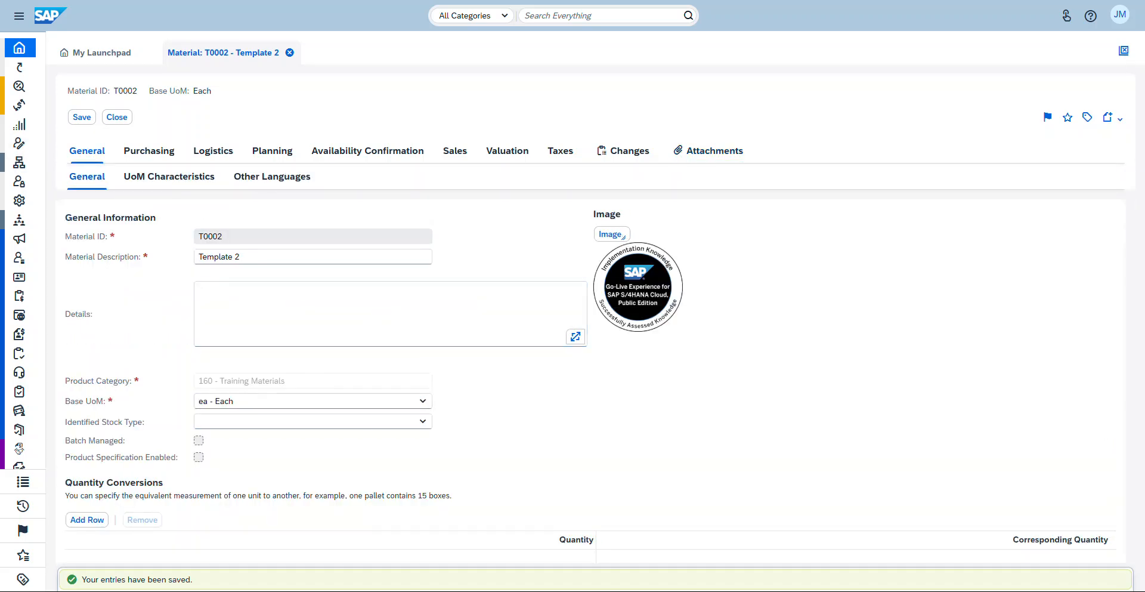
click(708, 151)
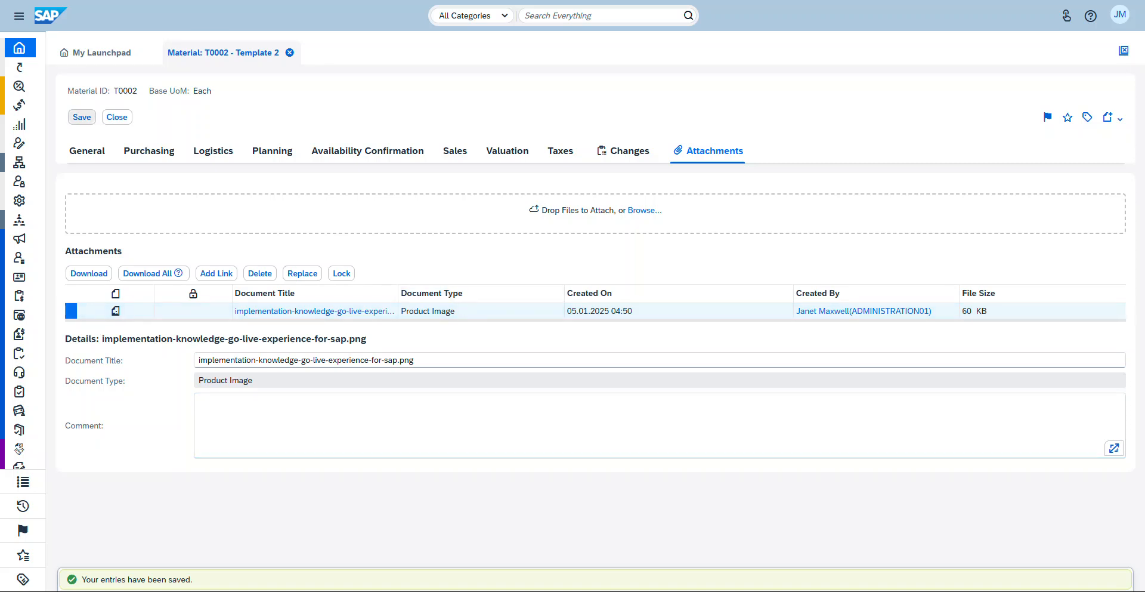
click(82, 117)
click(117, 117)
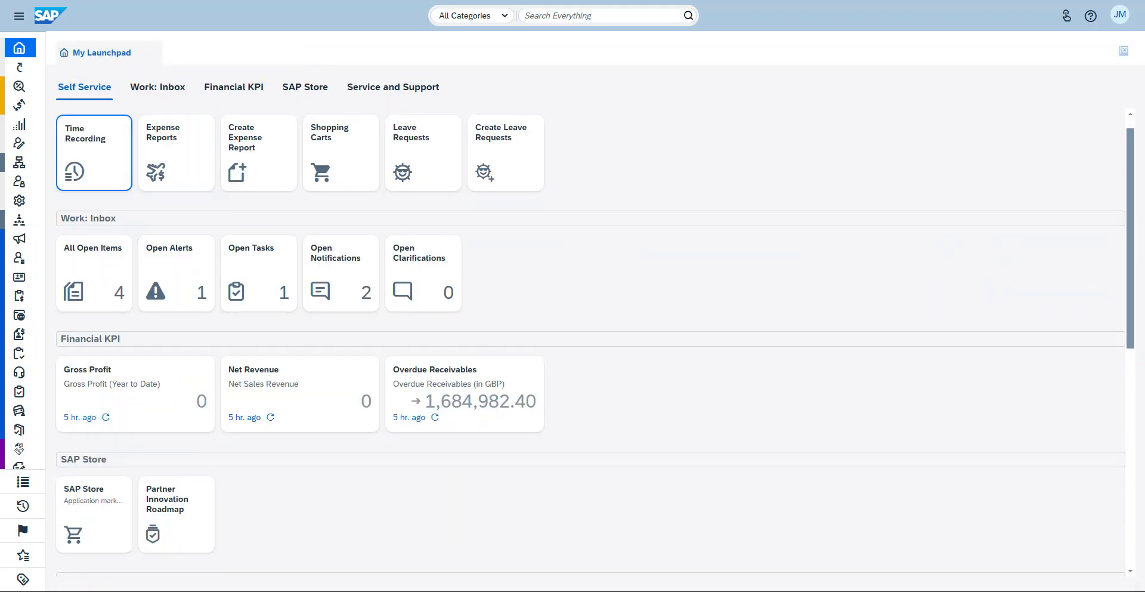
Step: Open the list of material templates in the Product Data work center
click(19, 17)
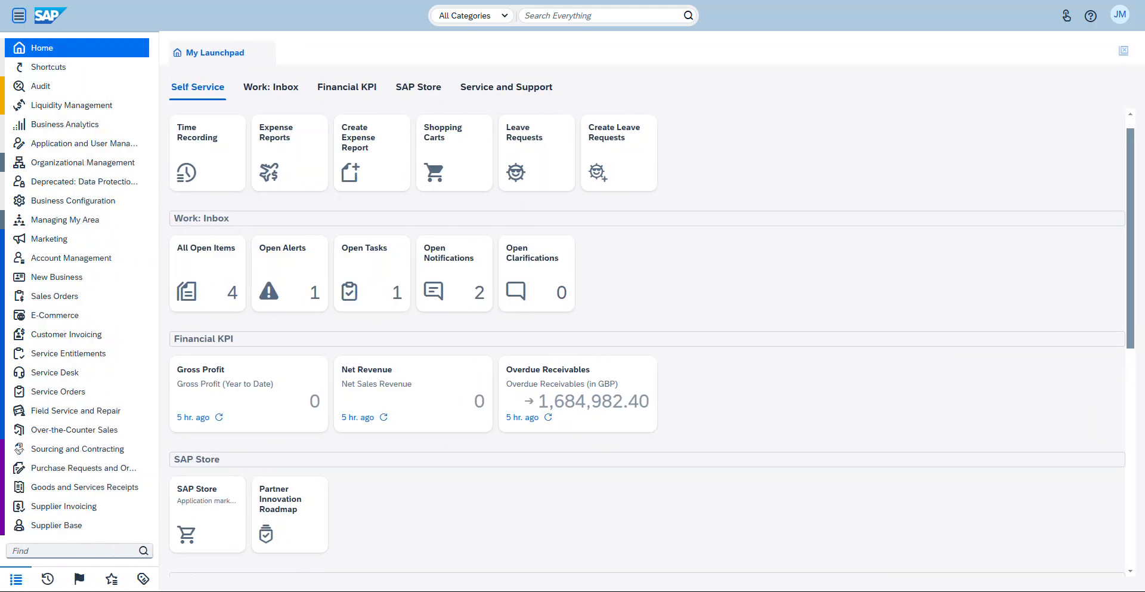
scroll(90, 406, down, 4)
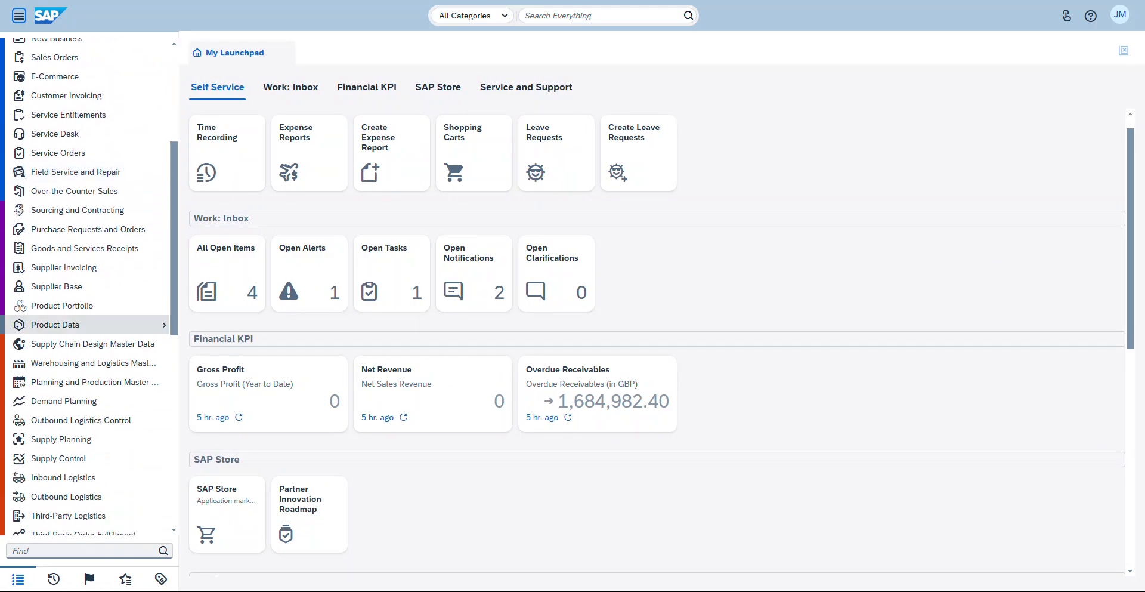
scroll(90, 393, down, 1)
scroll(89, 334, up, 1)
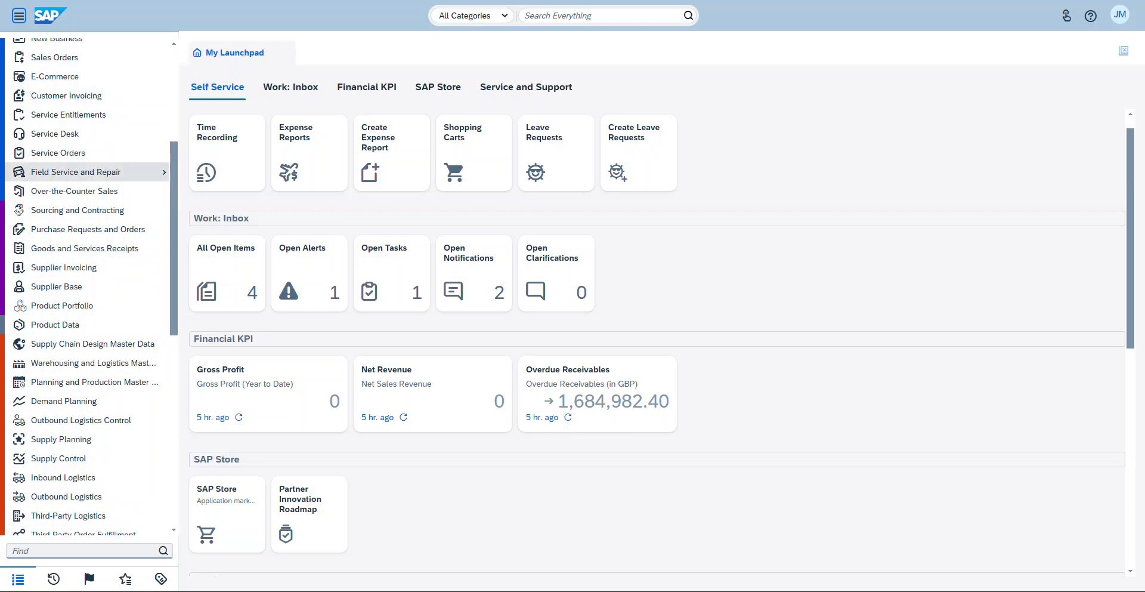
scroll(89, 158, up, 2)
scroll(89, 139, up, 2)
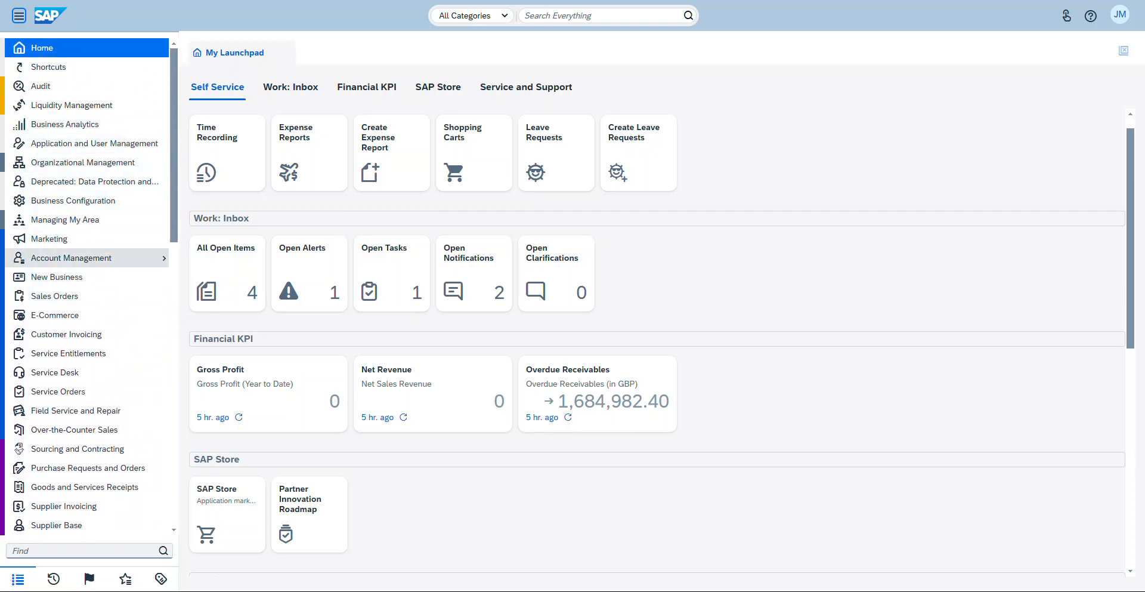
scroll(90, 258, down, 1)
scroll(90, 258, up, 1)
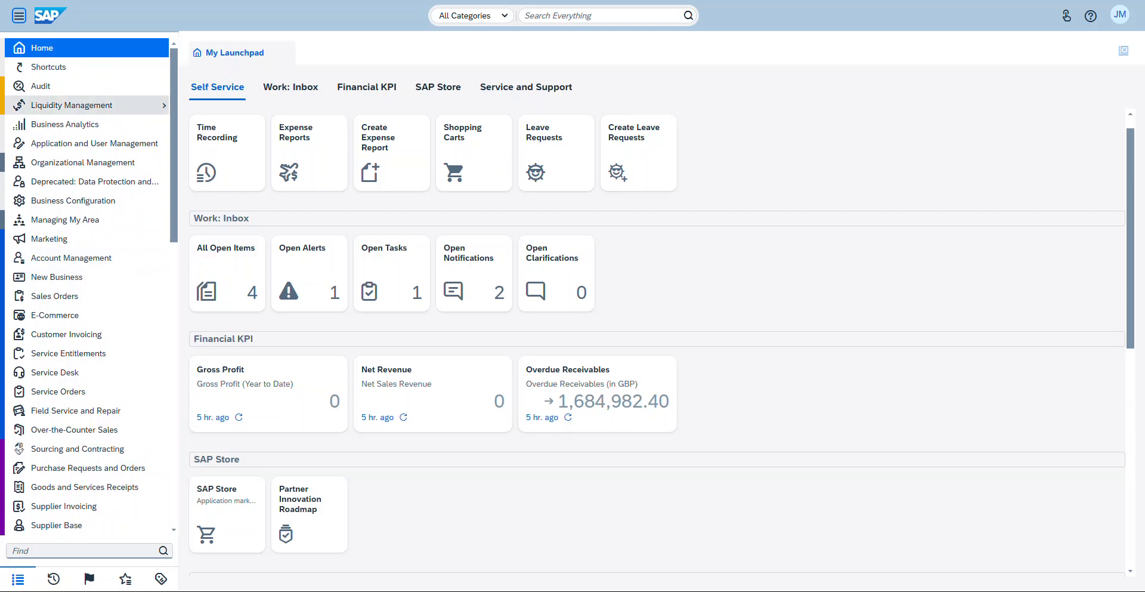
scroll(90, 298, down, 4)
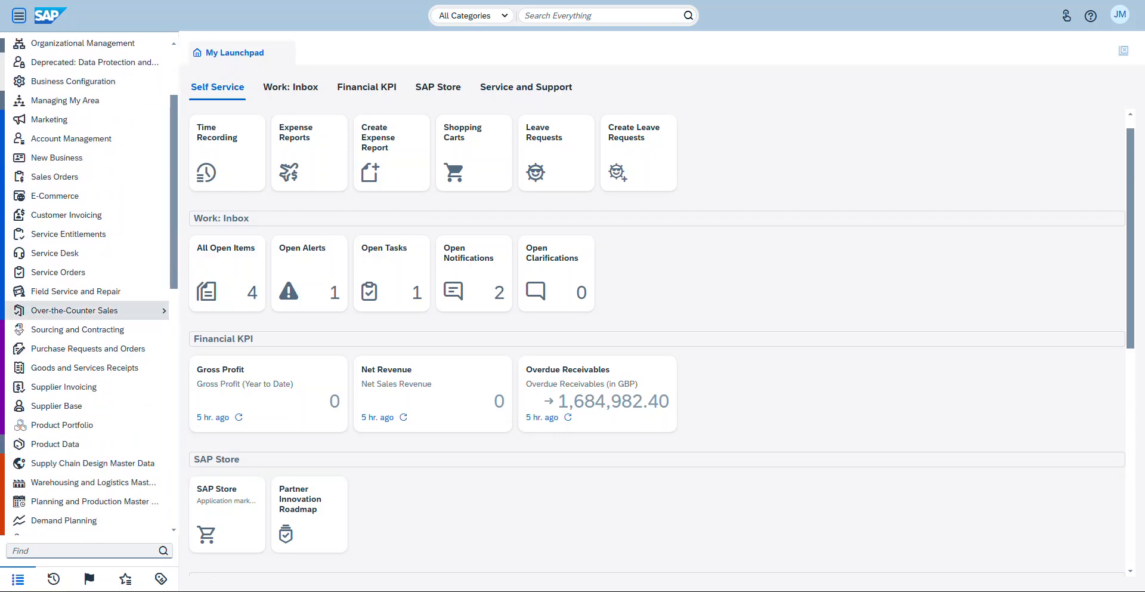
scroll(89, 303, down, 1)
click(90, 264)
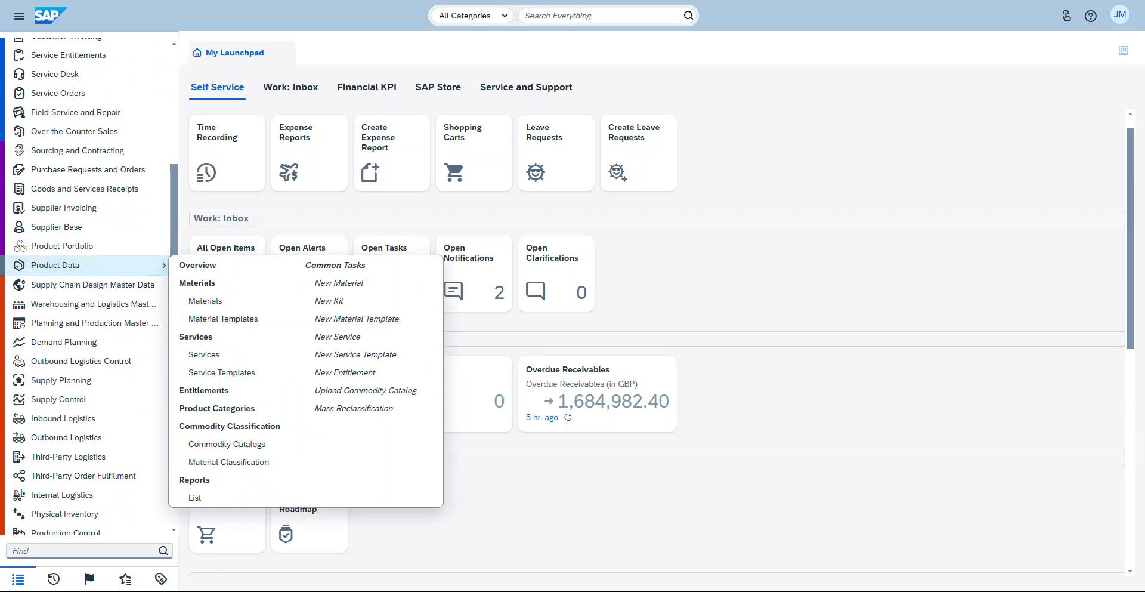
click(223, 318)
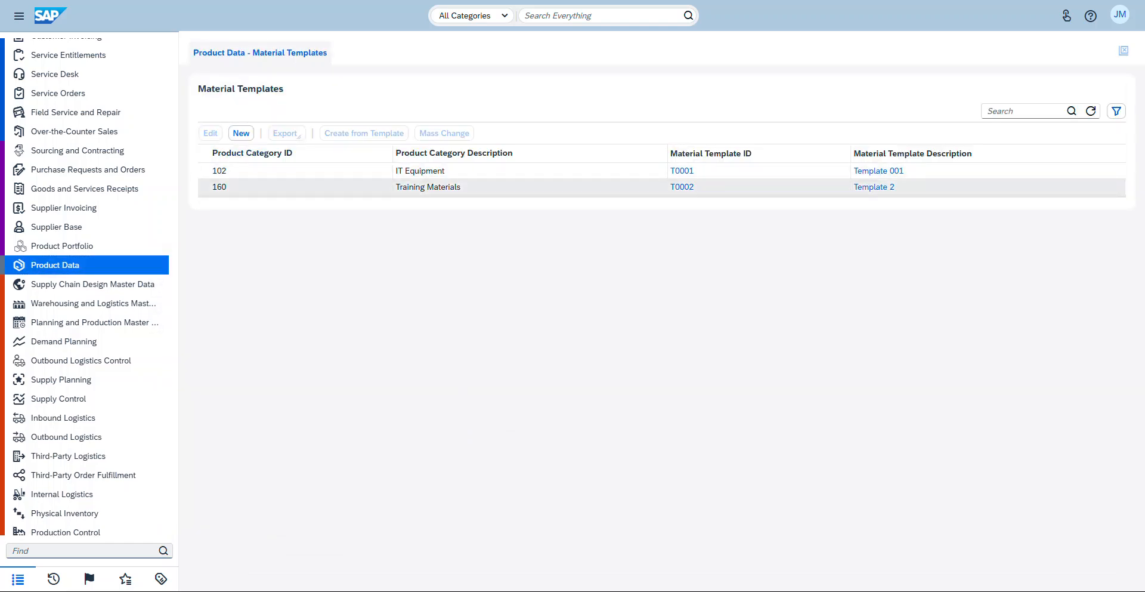
Step: Open template T0002 for editing with all details shown, and review its general and purchasing data
click(280, 187)
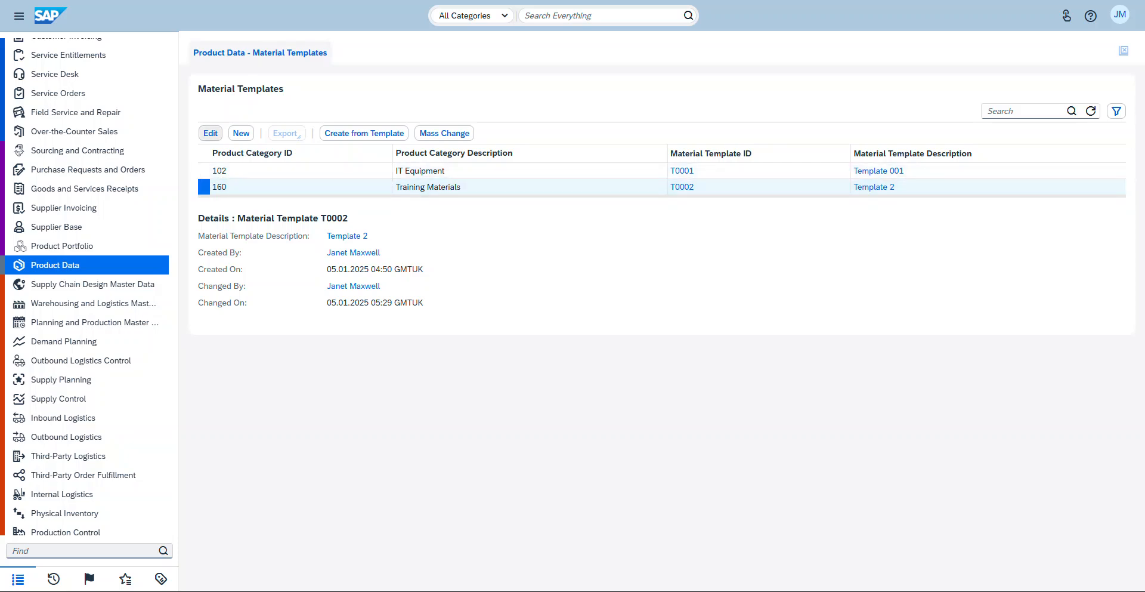
click(211, 133)
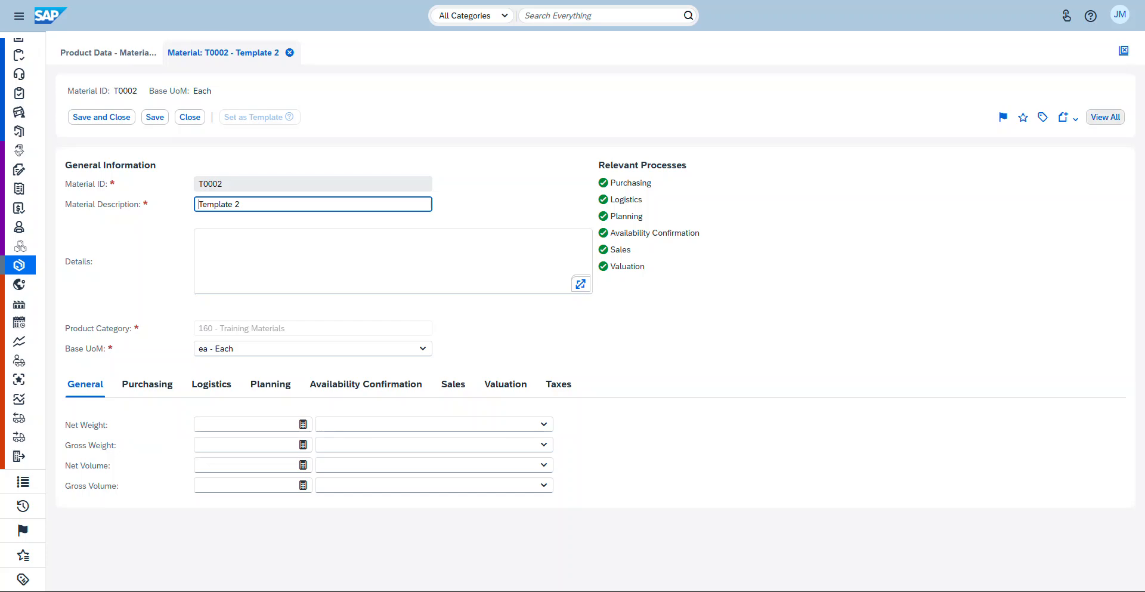
click(1105, 117)
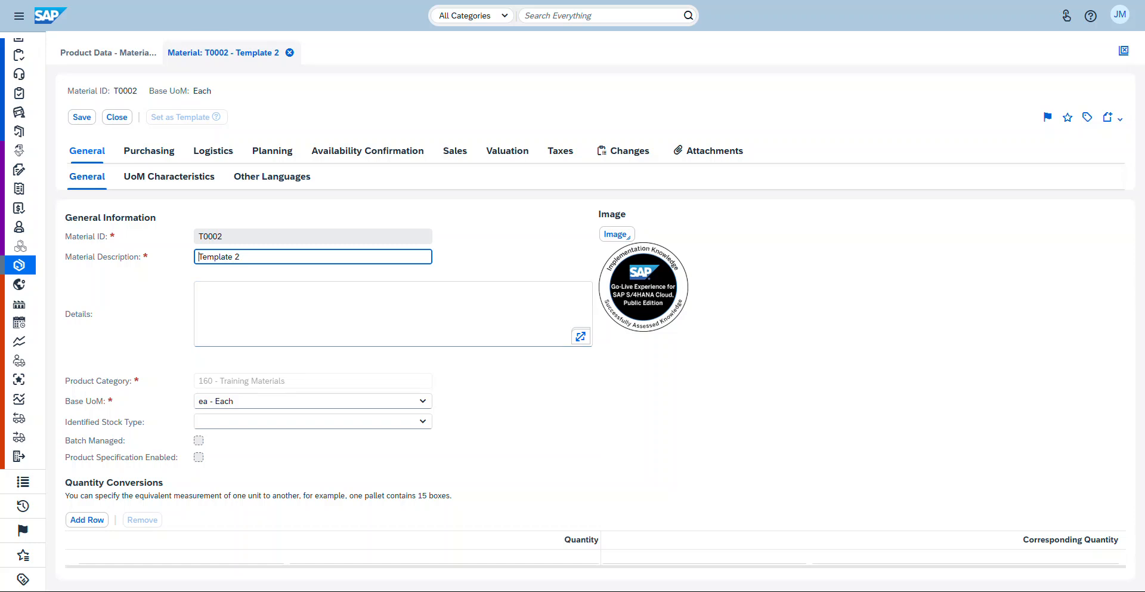
click(149, 151)
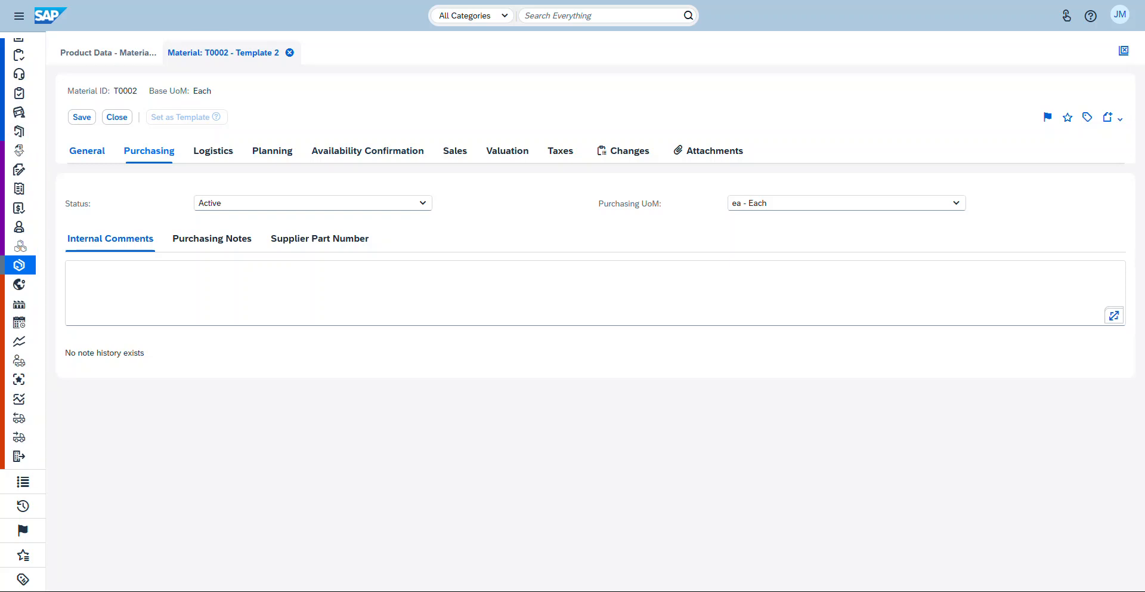
click(87, 150)
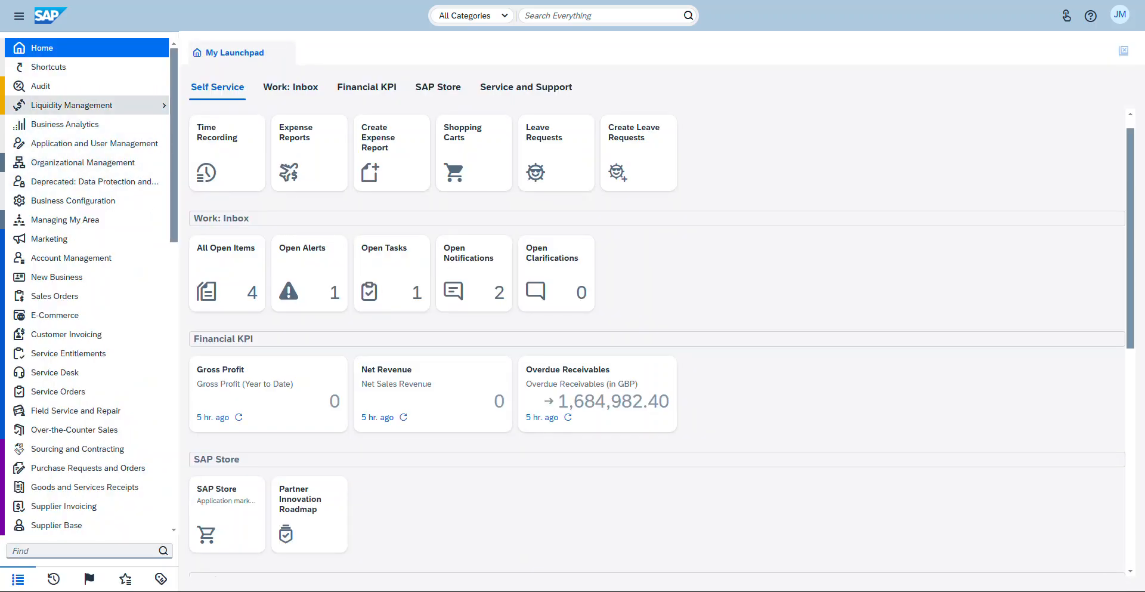
Step: Open the Product Data overview from the launchpad, and go on to its material templates
scroll(89, 167, down, 1)
scroll(90, 167, down, 3)
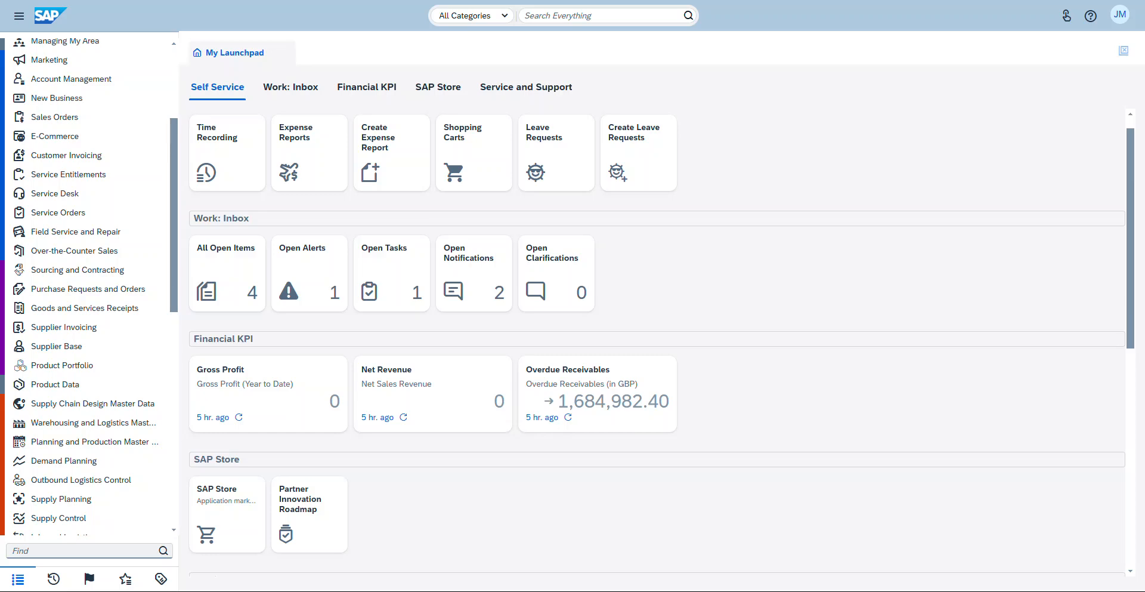
scroll(90, 227, down, 2)
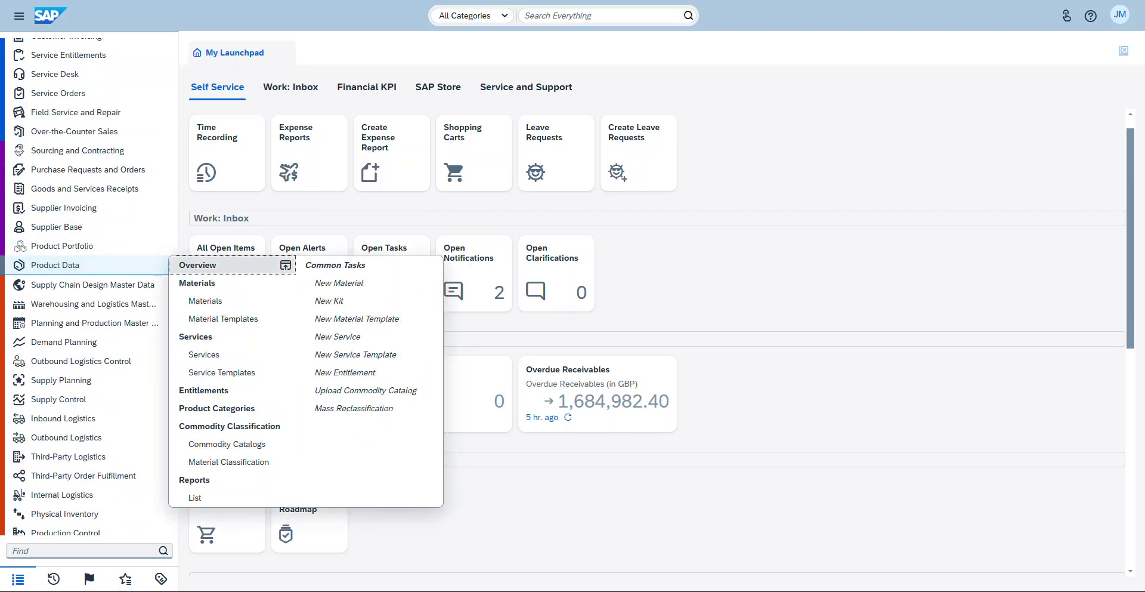
click(198, 265)
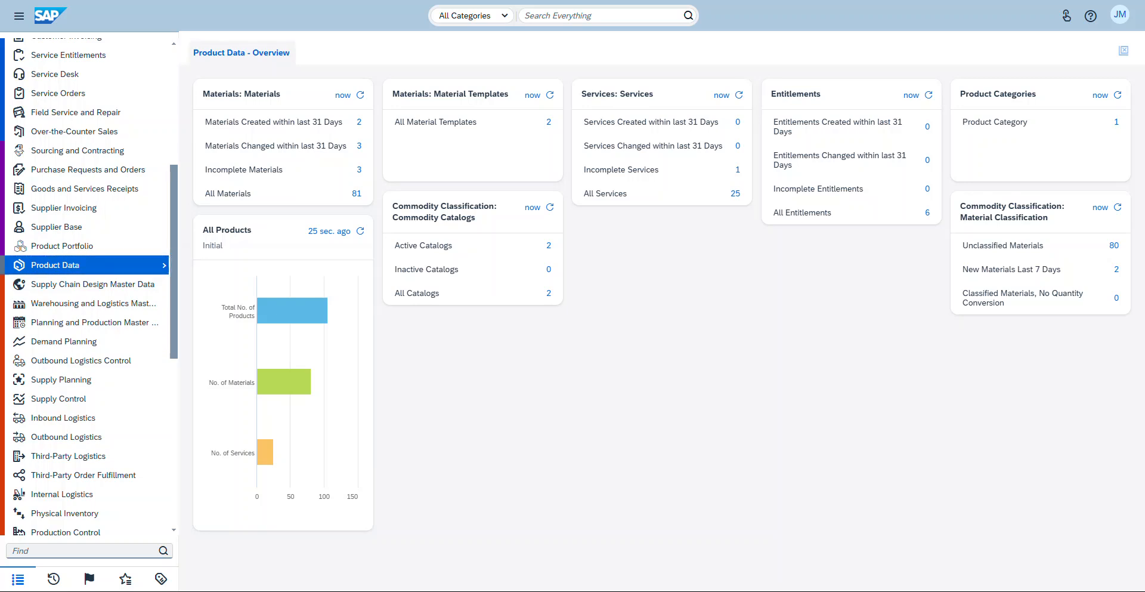
click(95, 265)
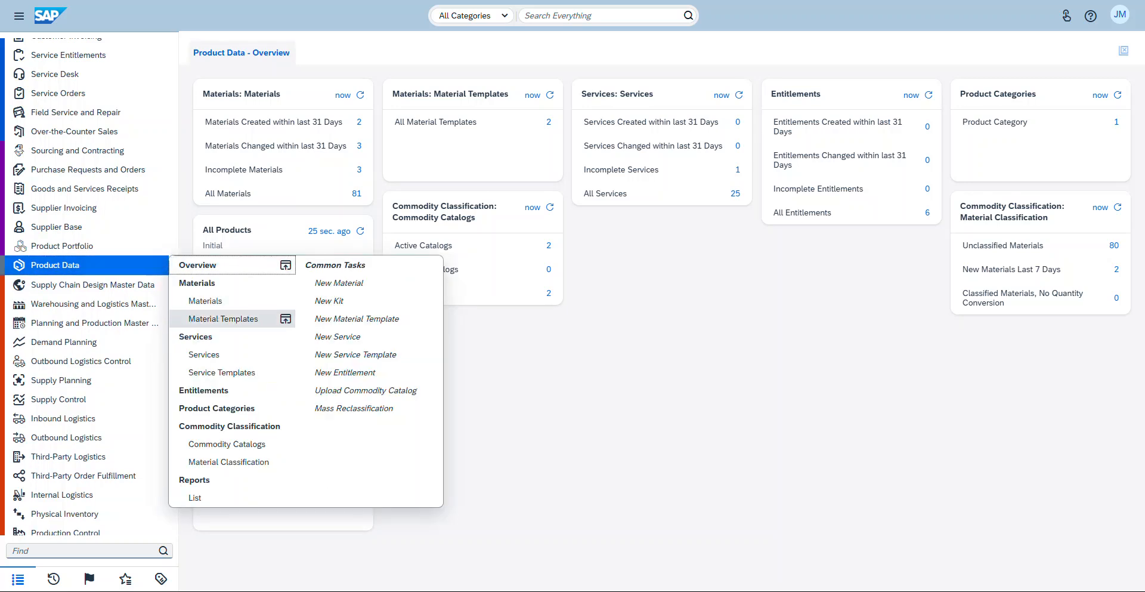
click(224, 319)
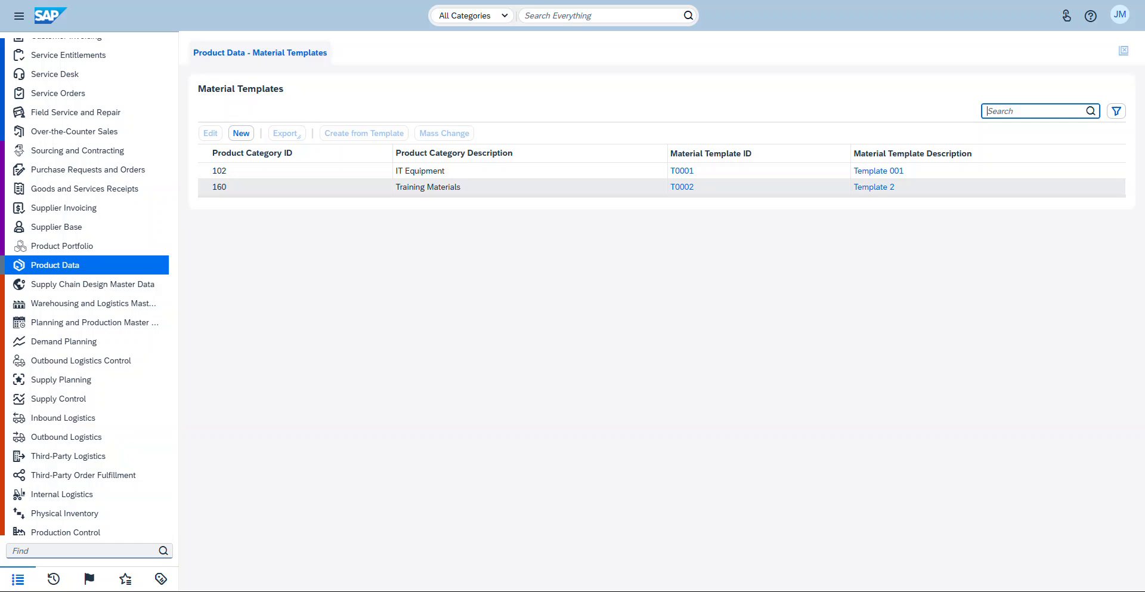
Step: Create 3 materials from template T0002 using the Create with Source Status option
click(286, 187)
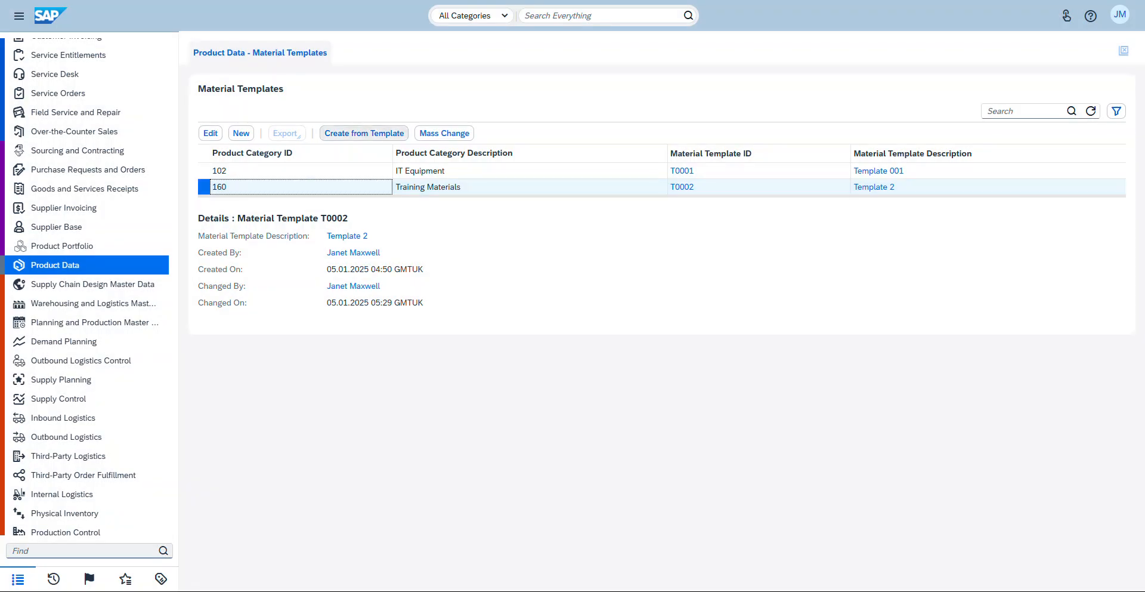
click(364, 133)
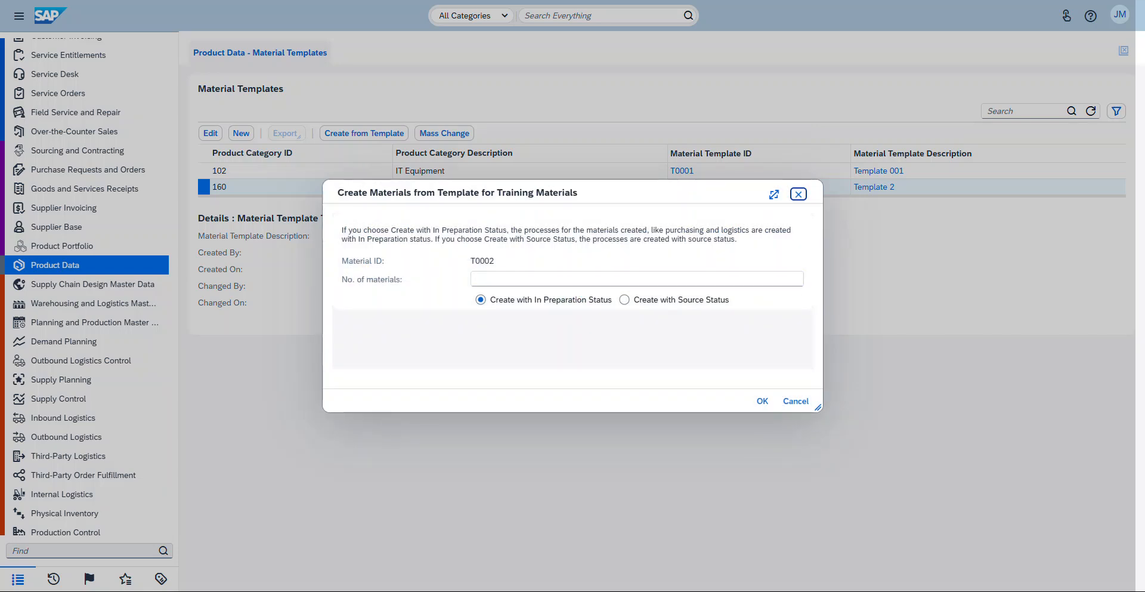
click(637, 278)
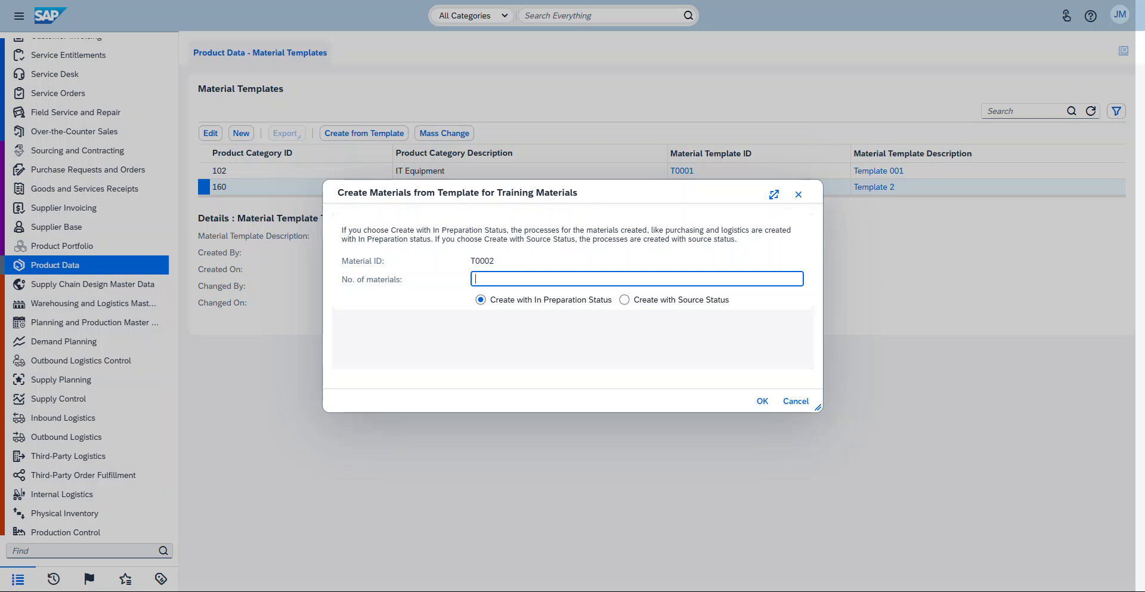
text(3)
click(625, 300)
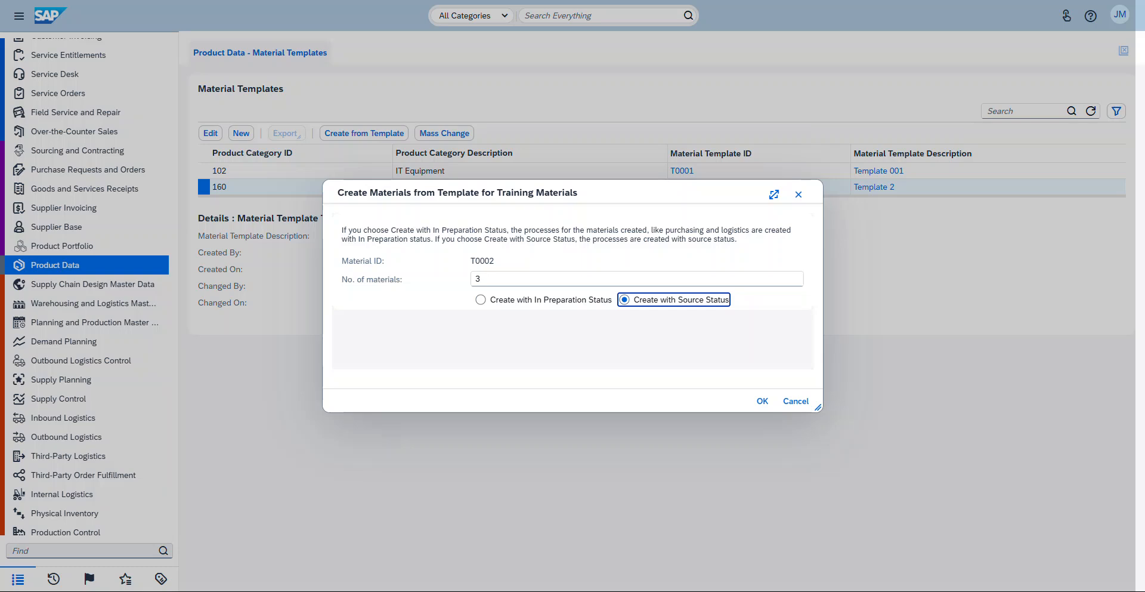
click(762, 401)
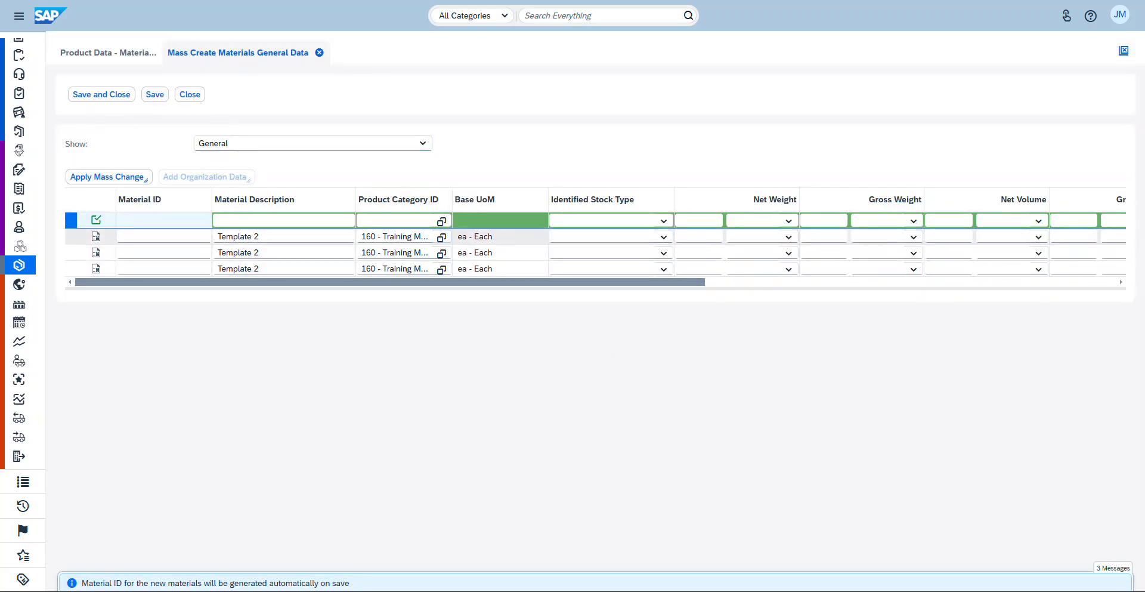
Step: Pick product category 102 in the mass-change row, and enter material IDs HP001 to HP003 with descriptions HP Pavillion T650, T660 and T670
click(441, 221)
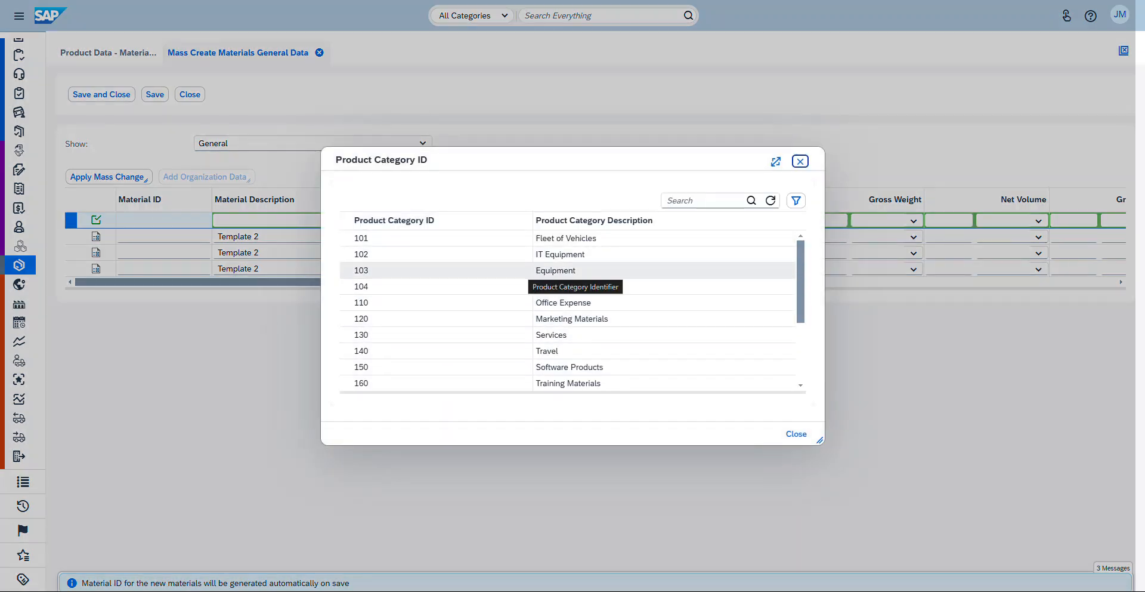
click(513, 254)
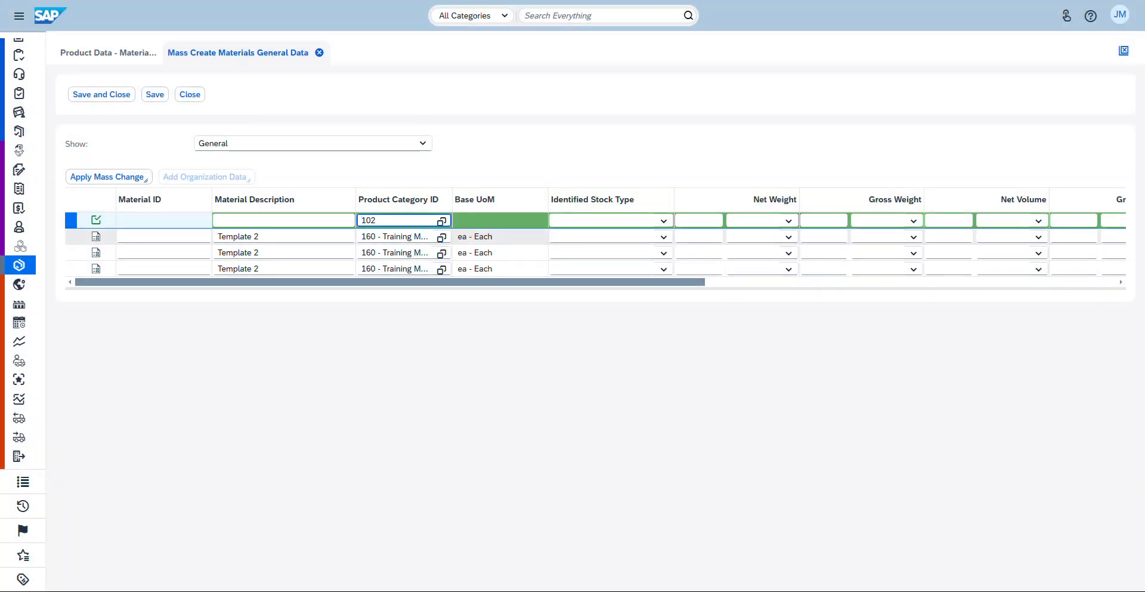
click(164, 237)
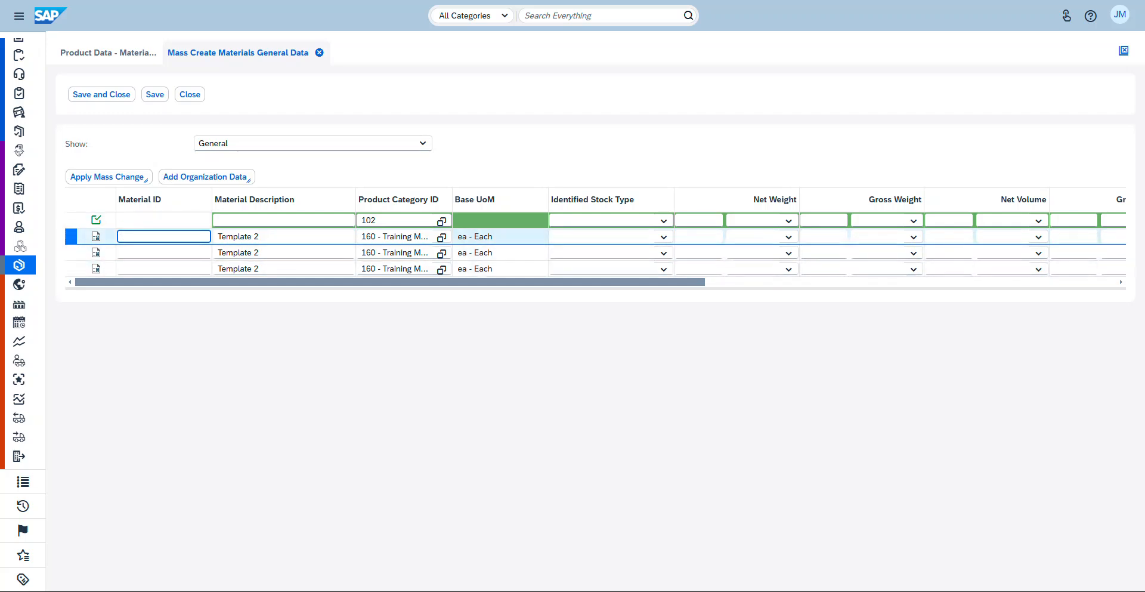
key(Tab)
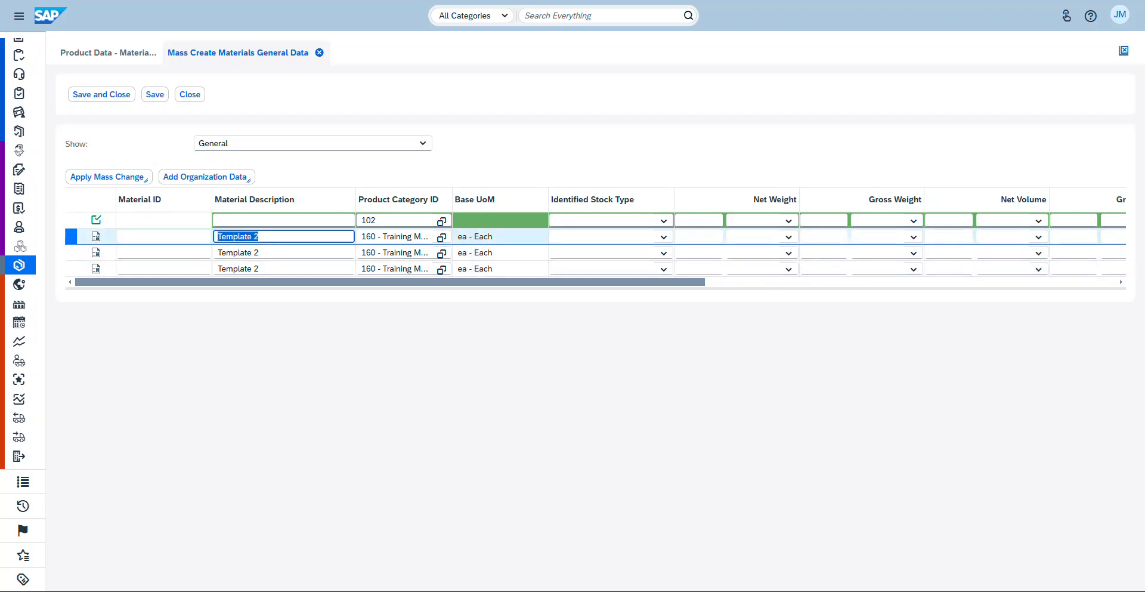
click(164, 237)
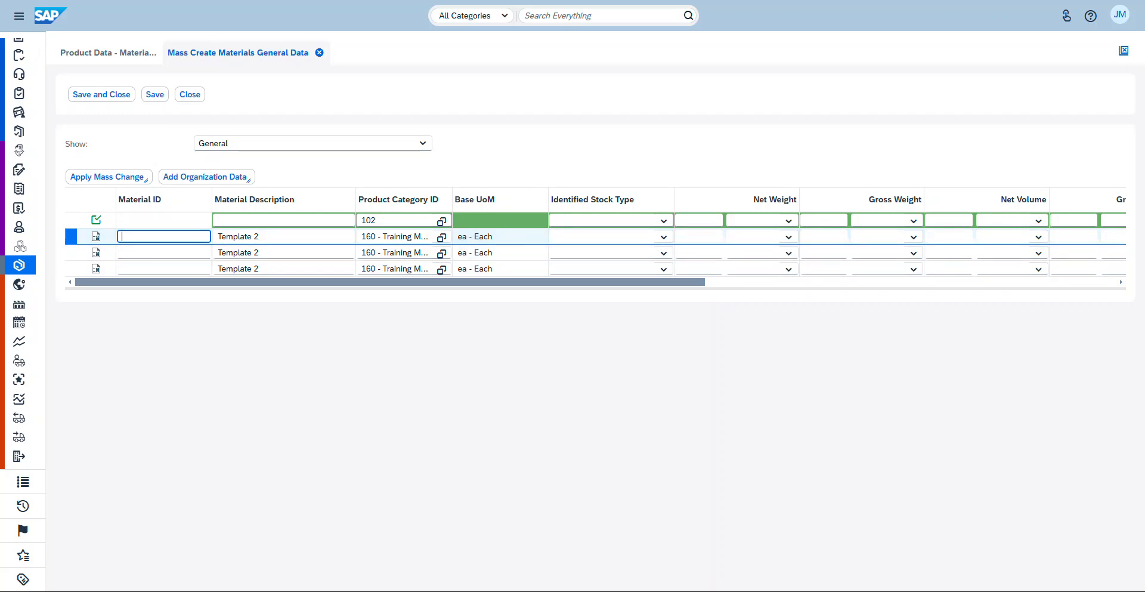
text(HP001	HP Pavillion T650 HP002	HP Pavillion T660 HP003	HP Pavillion T670)
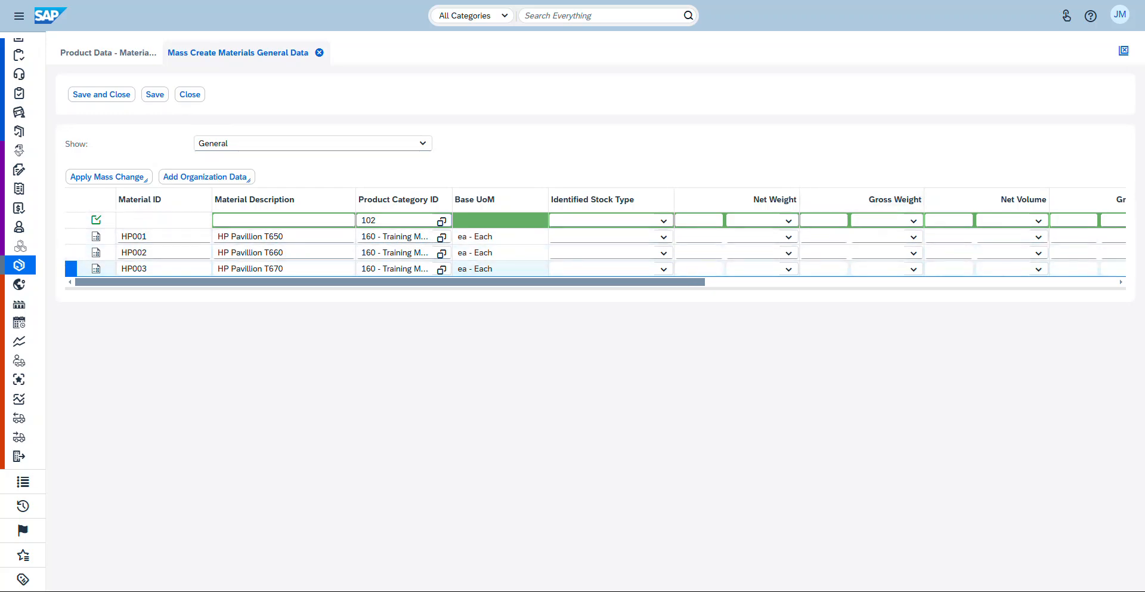
Step: Look over the remaining general data columns of the new materials and the available options for adding organization data
drag(390, 283, 801, 282)
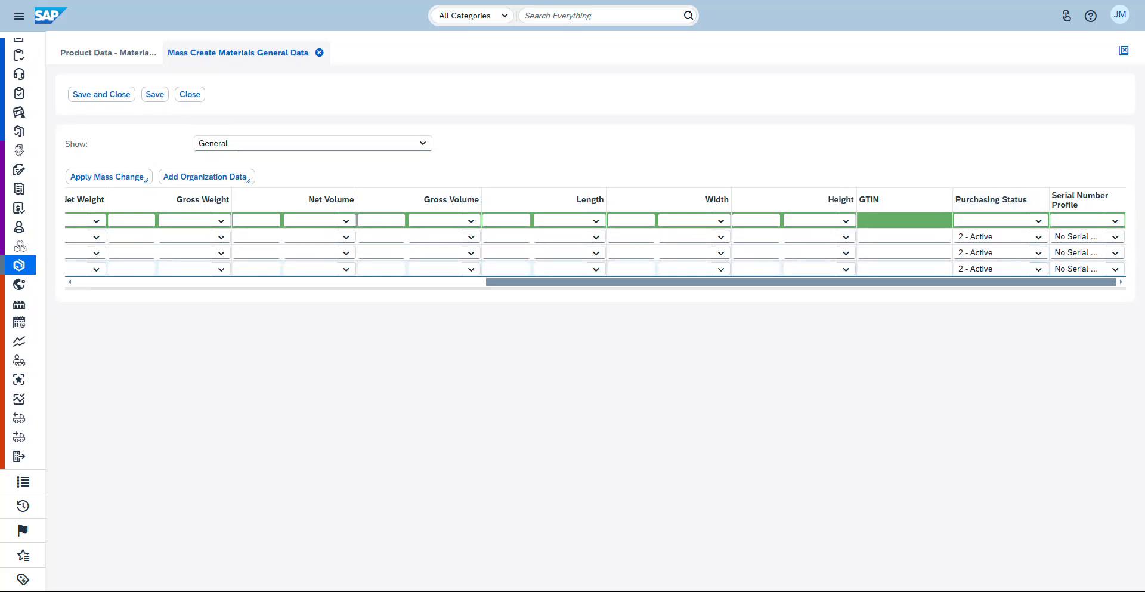
drag(801, 282, 390, 283)
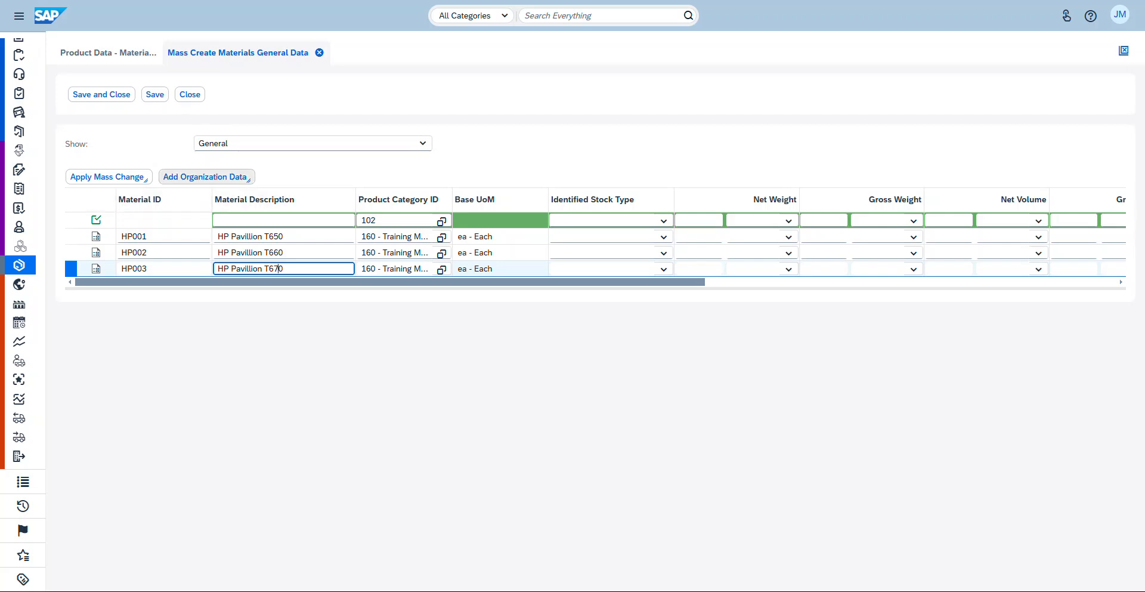
click(205, 177)
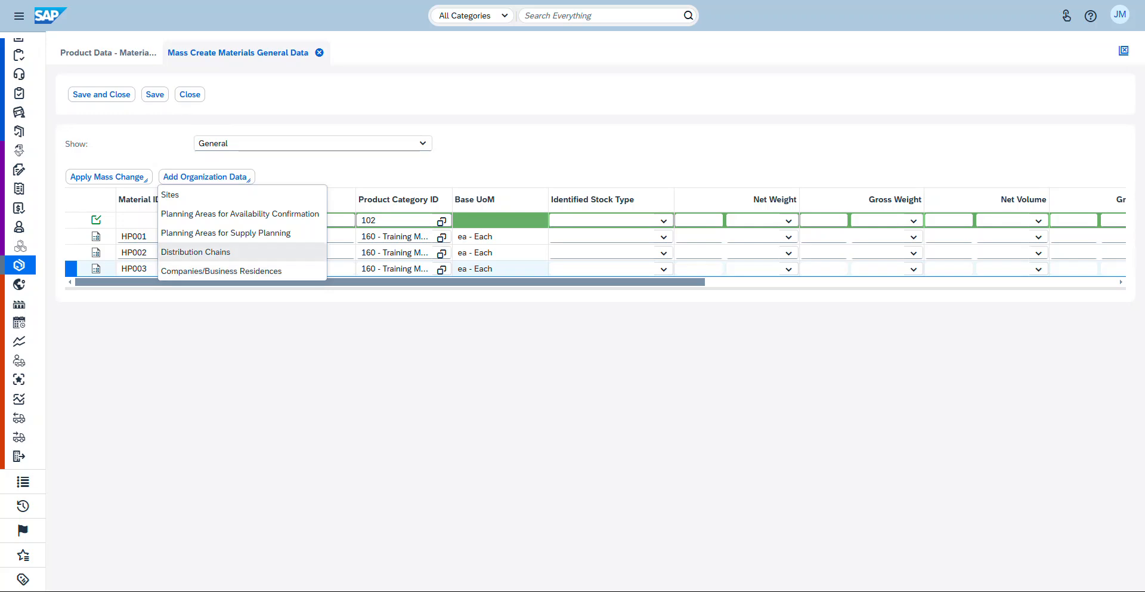
click(345, 171)
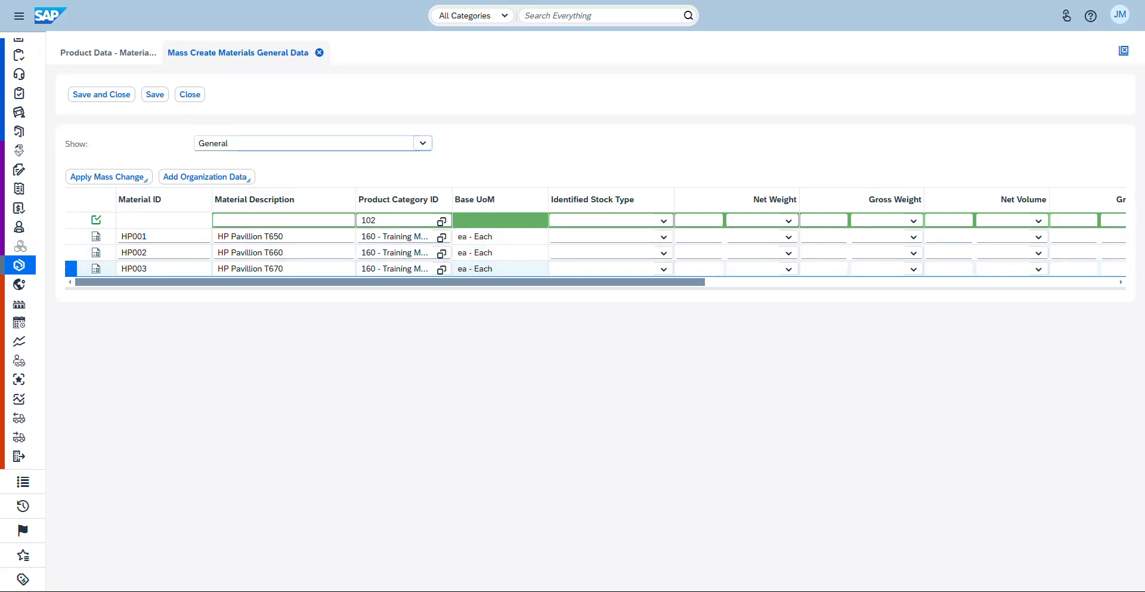
Step: Review the logistics data and the planning data of the three new materials, including all planning columns
click(422, 143)
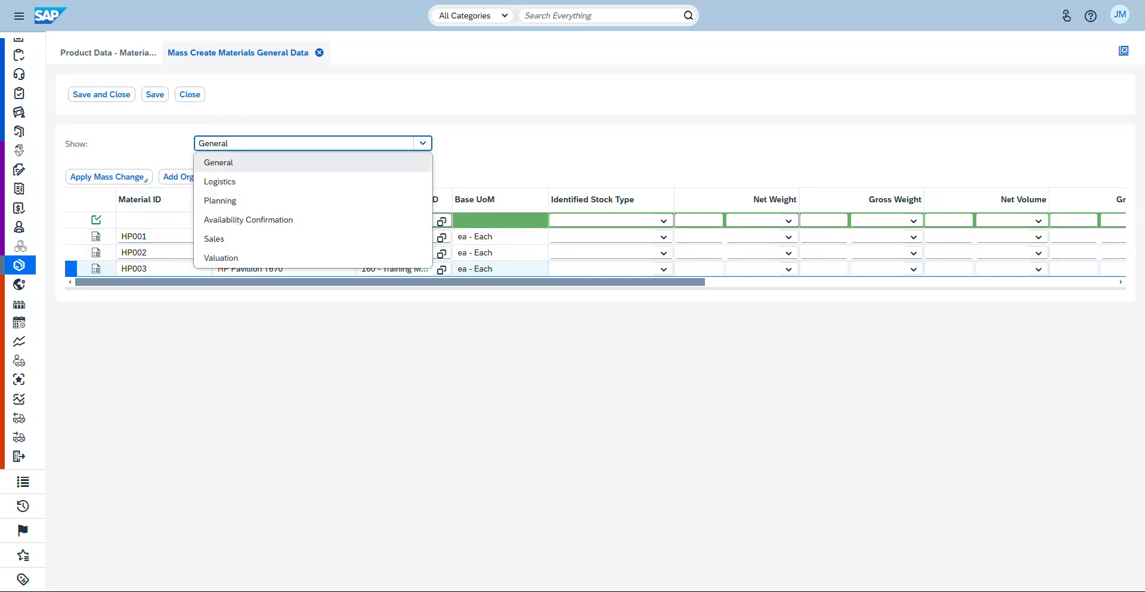
click(220, 181)
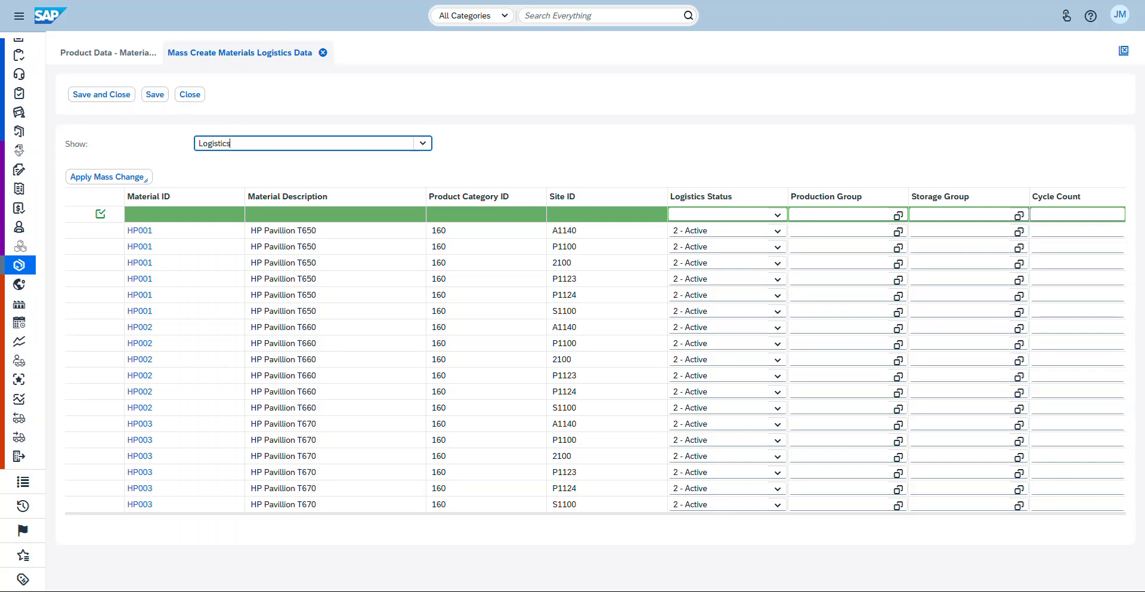
click(423, 143)
click(238, 200)
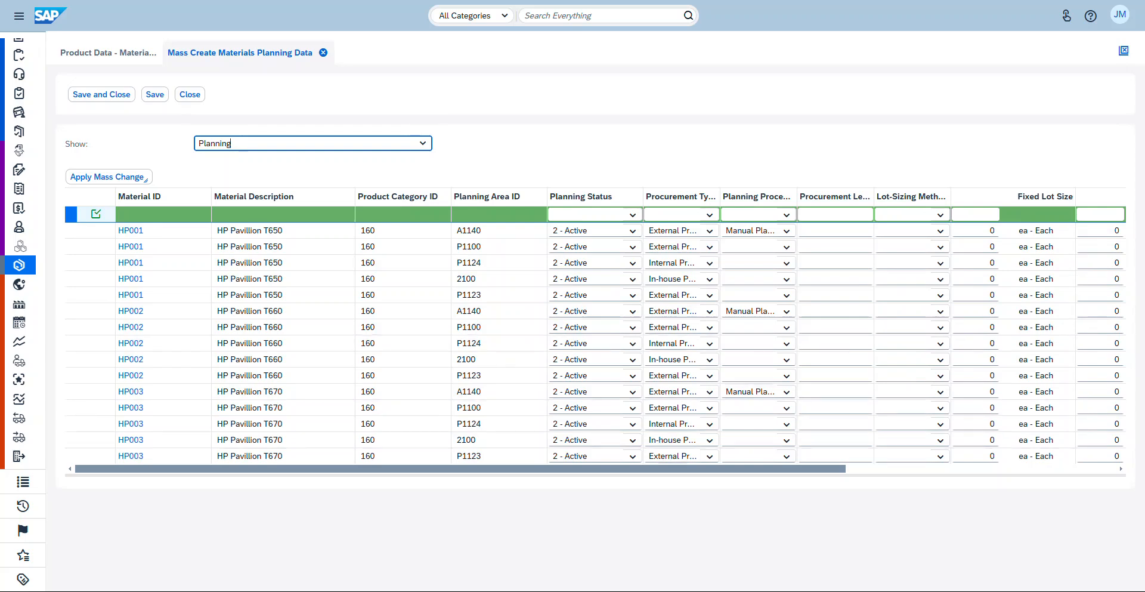
scroll(596, 343, right, 6)
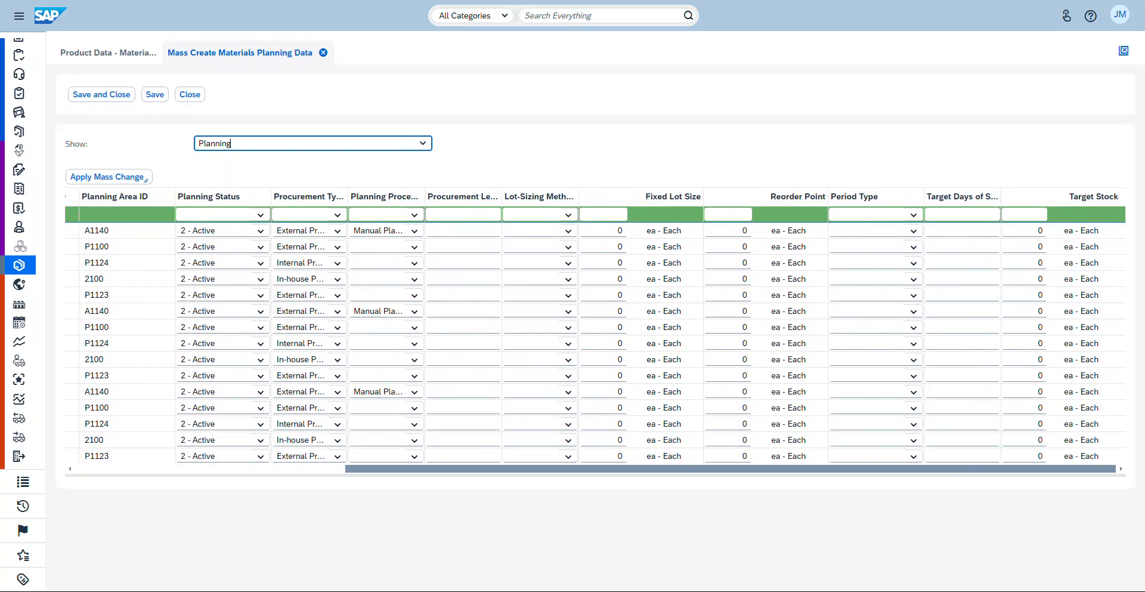
scroll(596, 246, left, 8)
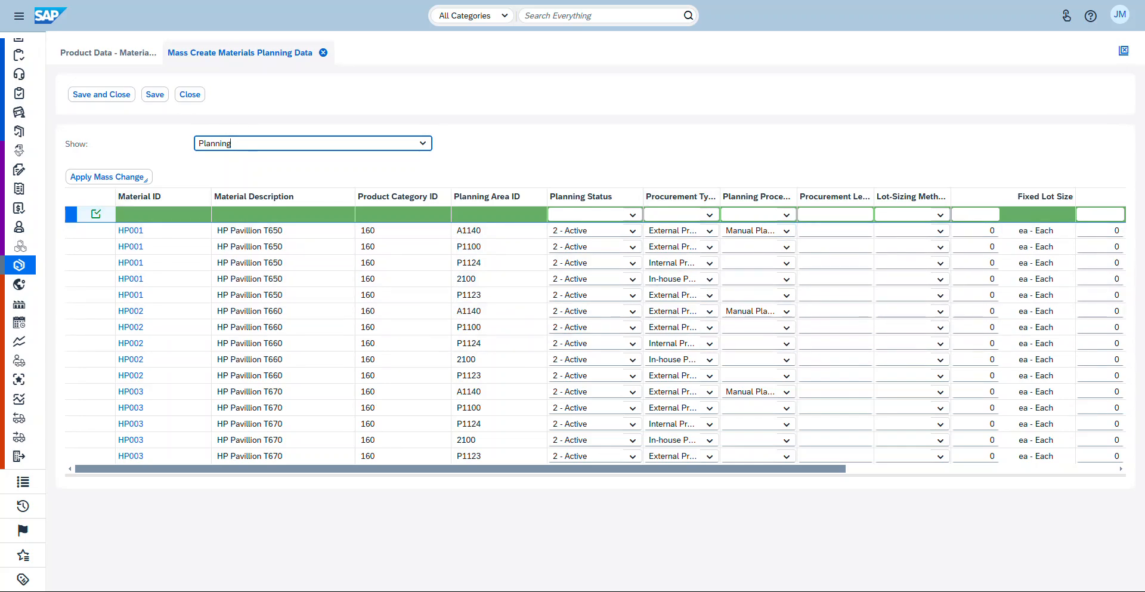
Step: Review the availability confirmation, sales and valuation data of the three new materials
click(423, 143)
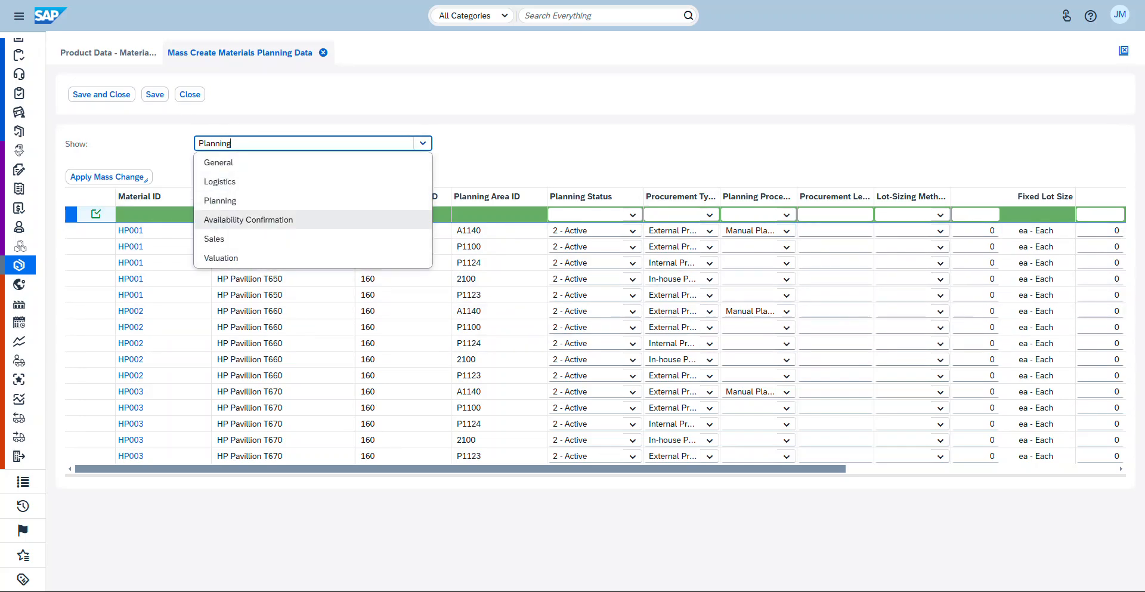
click(248, 219)
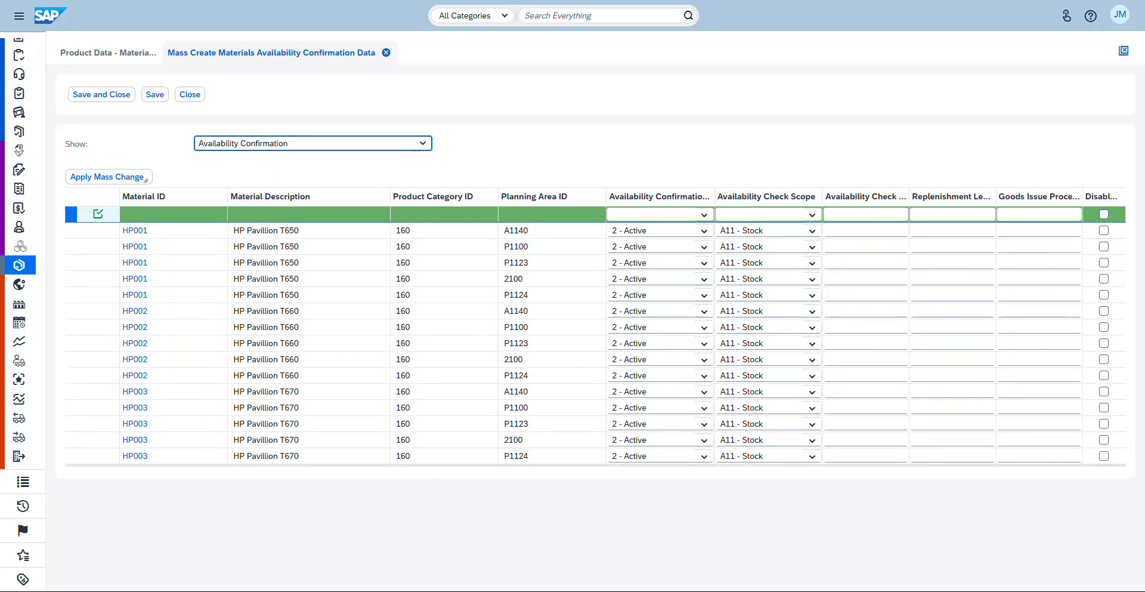
click(288, 143)
click(215, 238)
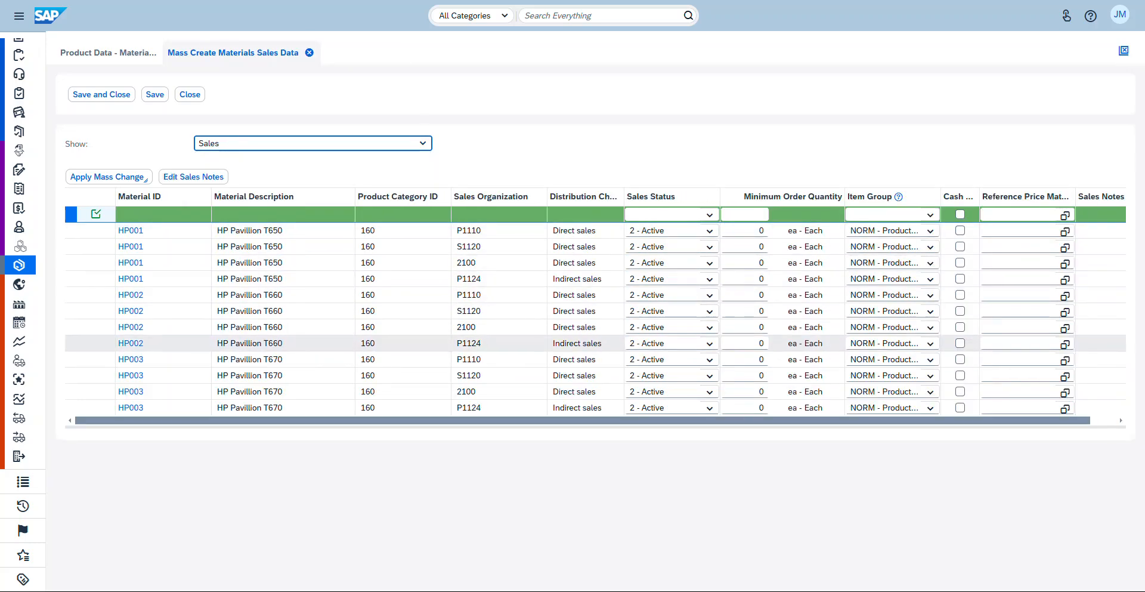
click(219, 144)
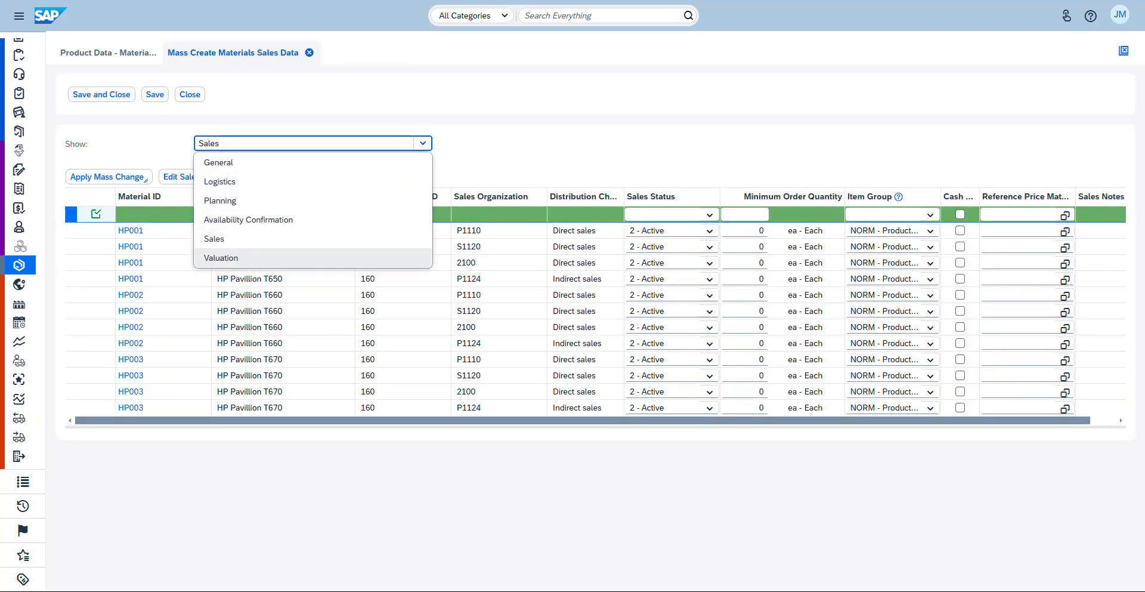
click(221, 258)
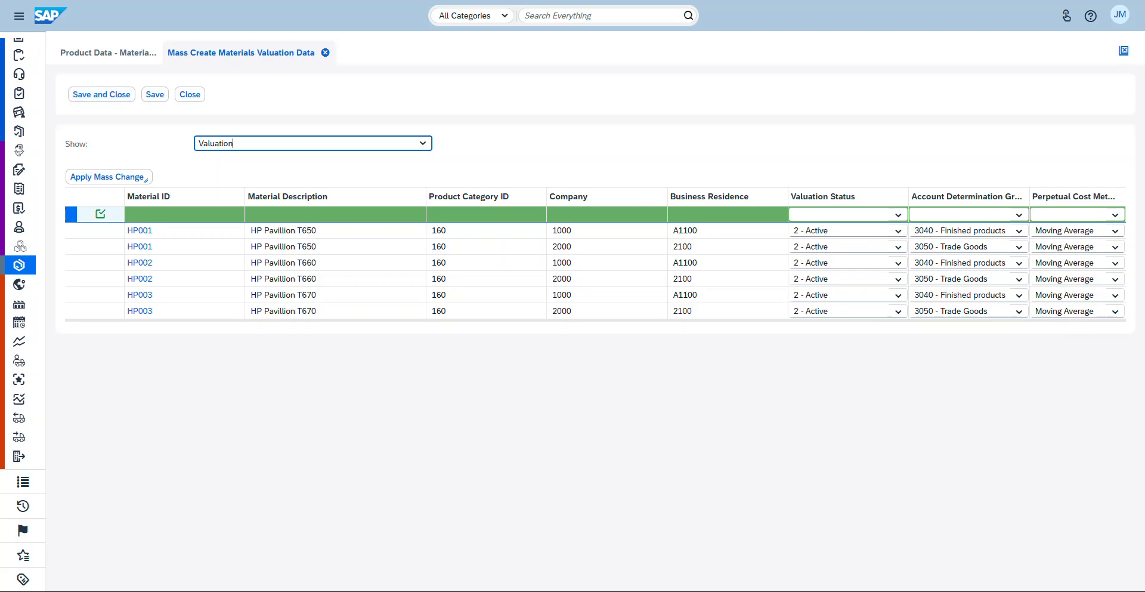
Step: Save the new materials, try to apply the mass change to all items, and save and close the mass creation
click(155, 94)
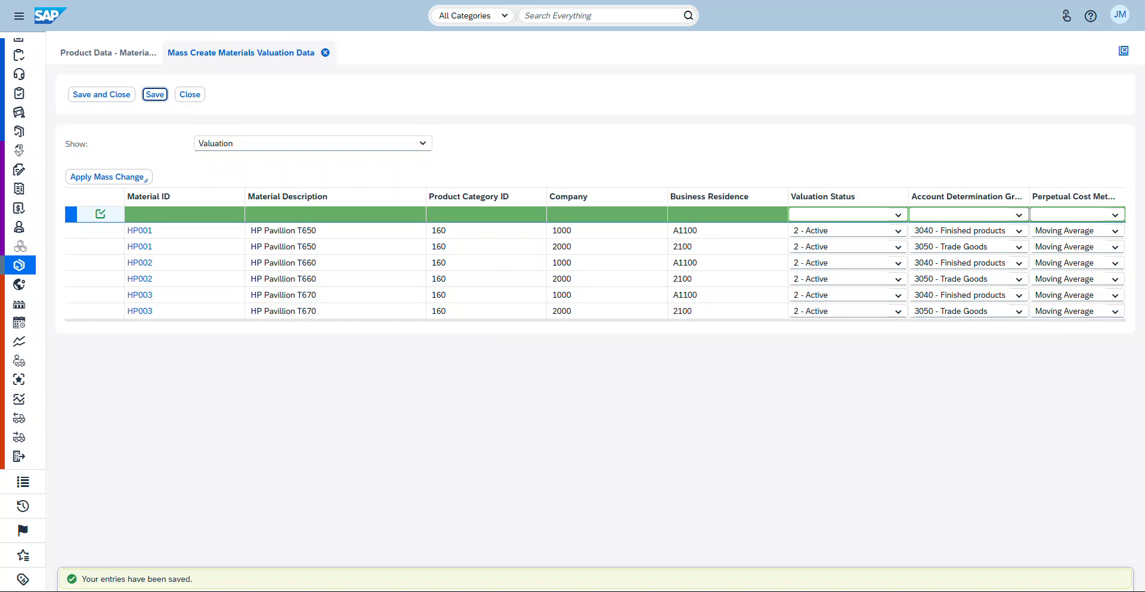
click(107, 176)
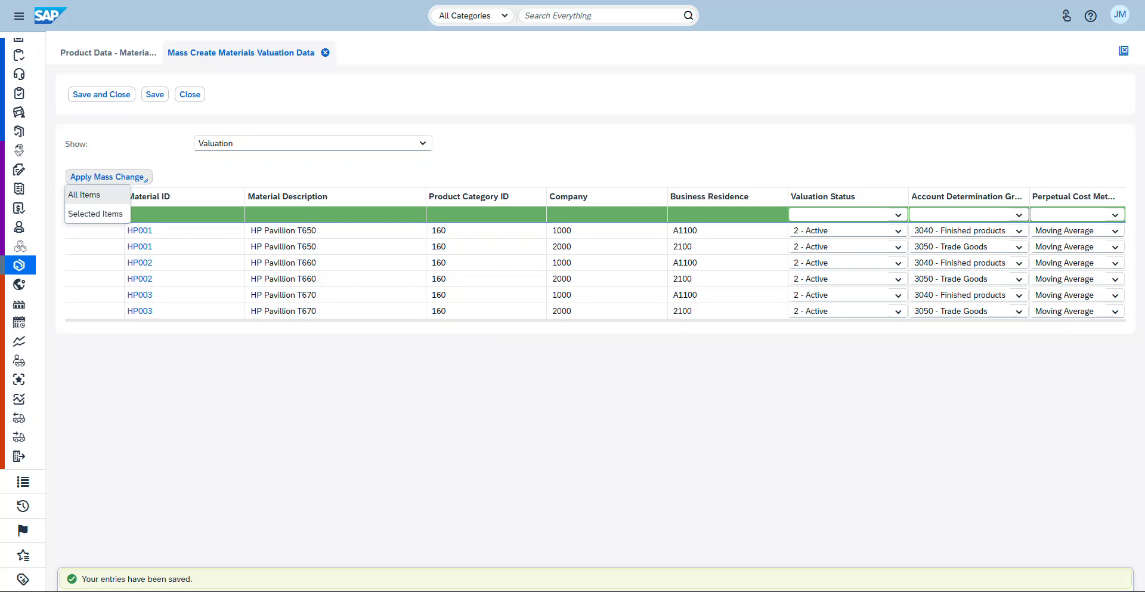
click(94, 195)
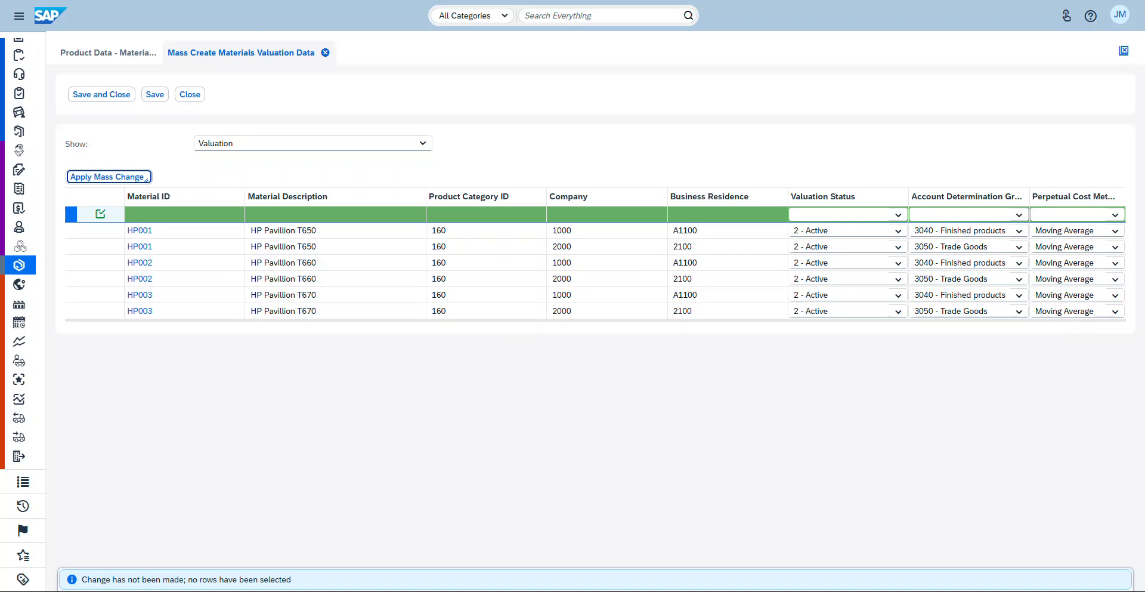
click(101, 94)
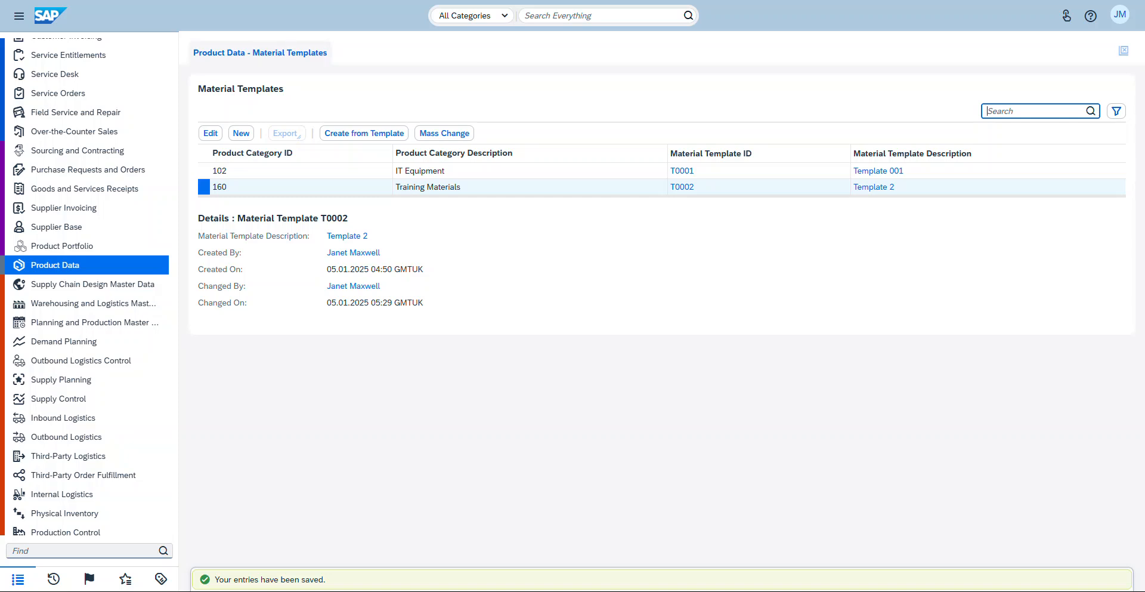
Step: Open the materials list in the Product Data work center and show All Materials
click(89, 265)
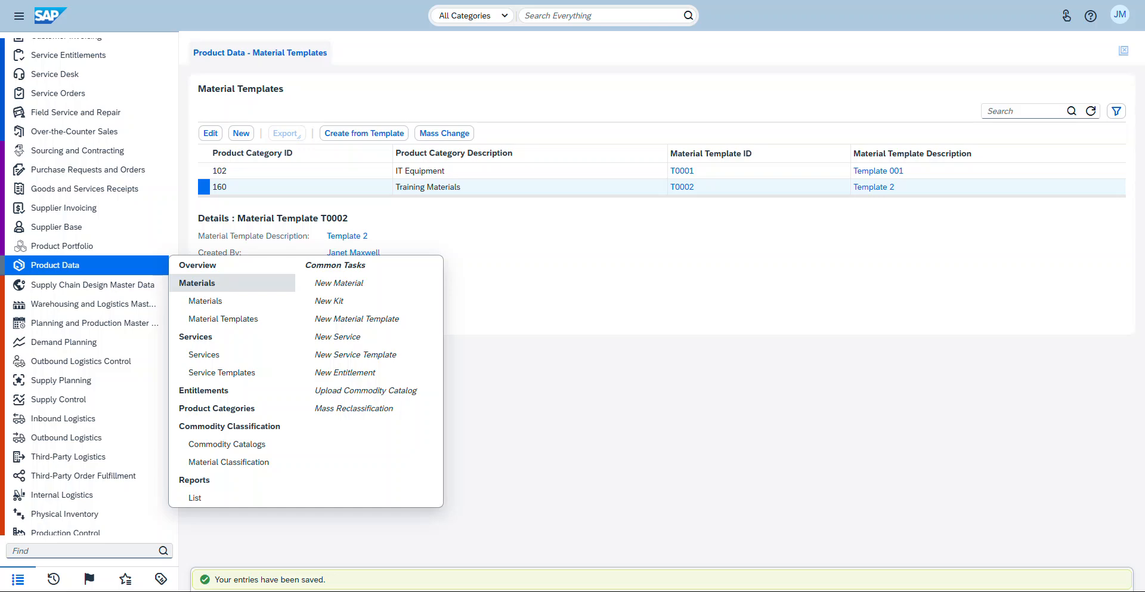
click(196, 283)
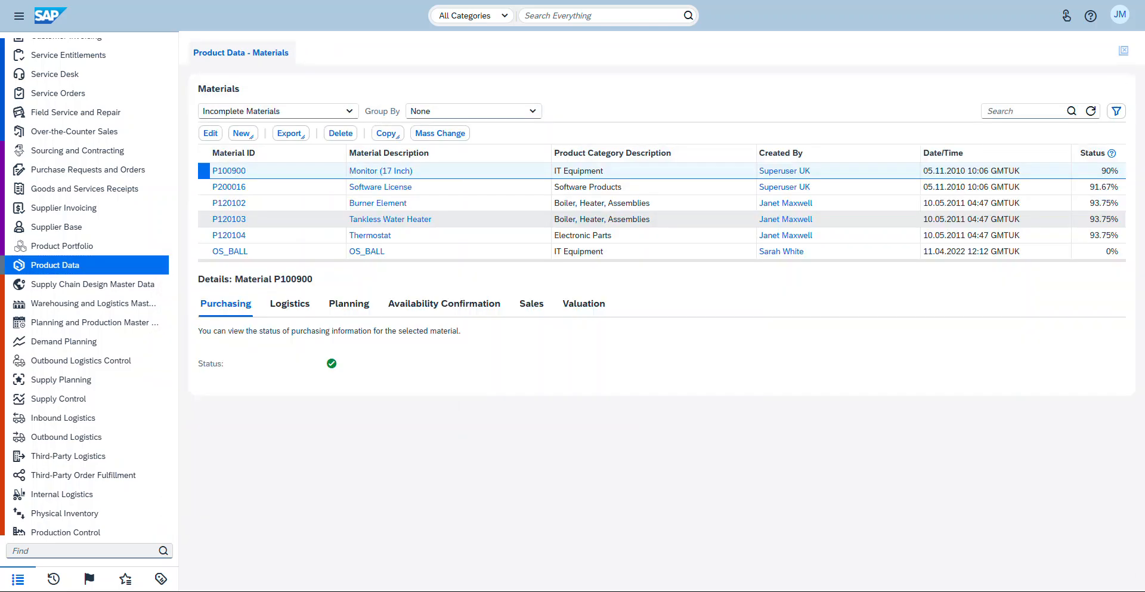
click(349, 111)
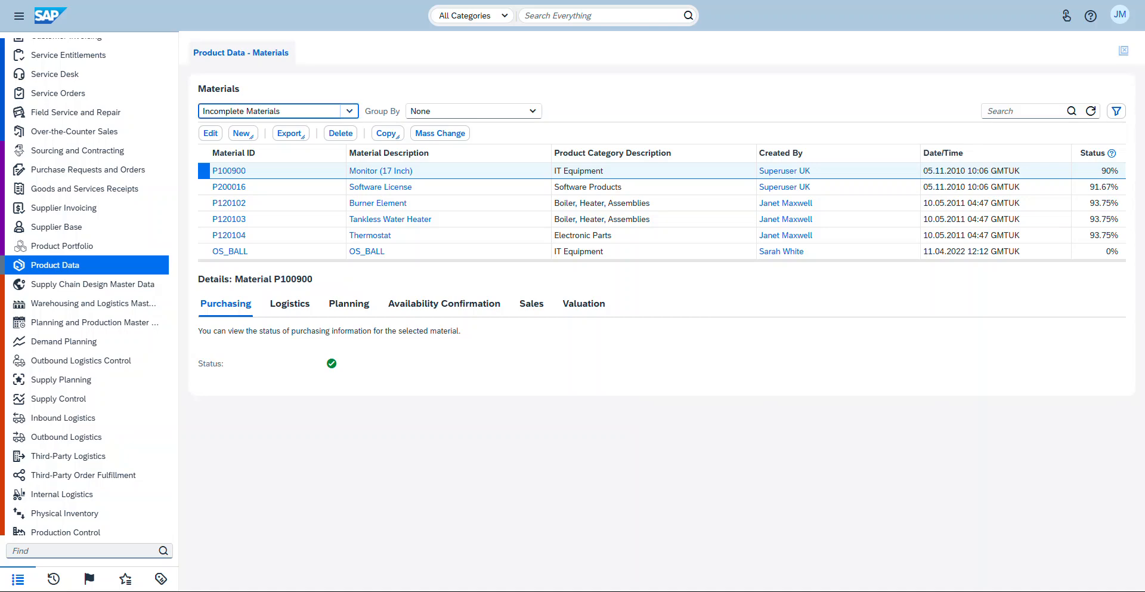
click(262, 186)
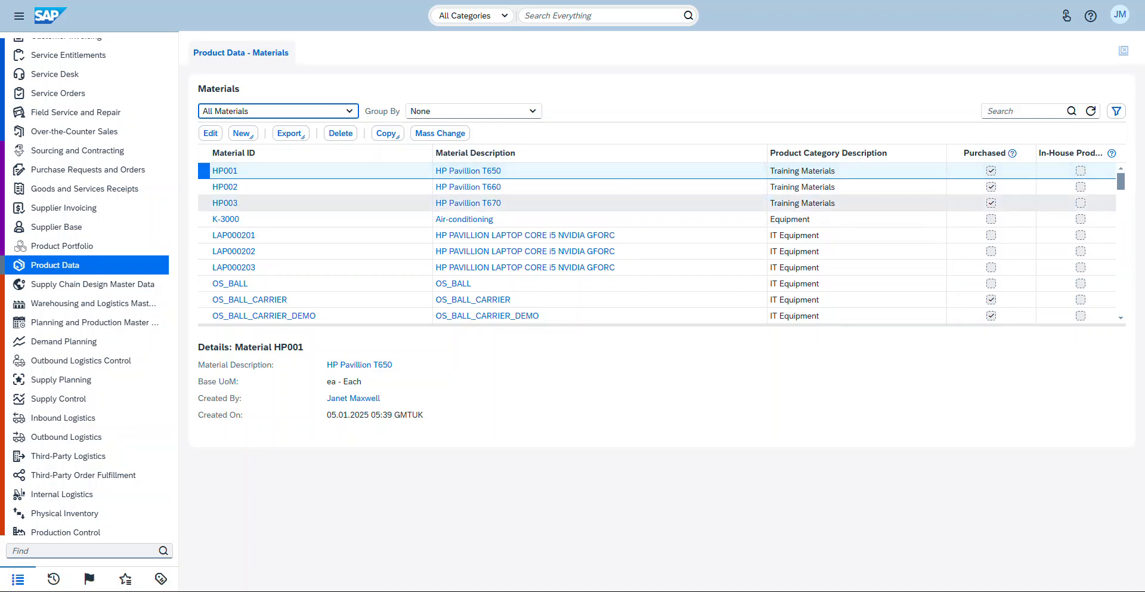
Step: Open material HP001 from the list, look over its overview, and show all of its details
click(224, 171)
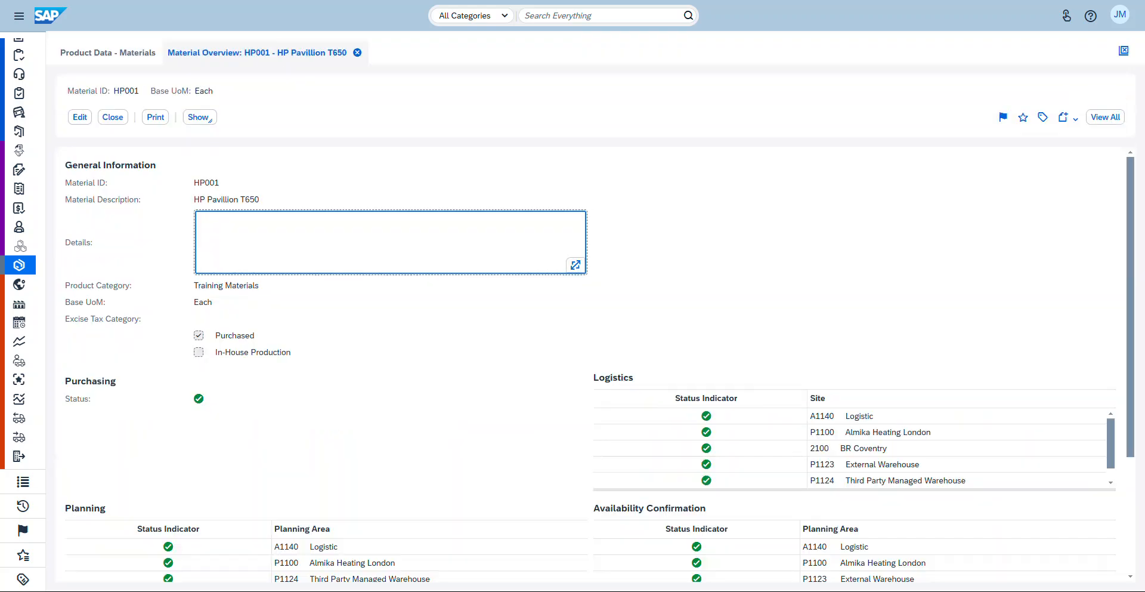
scroll(591, 365, down, 3)
scroll(590, 365, up, 3)
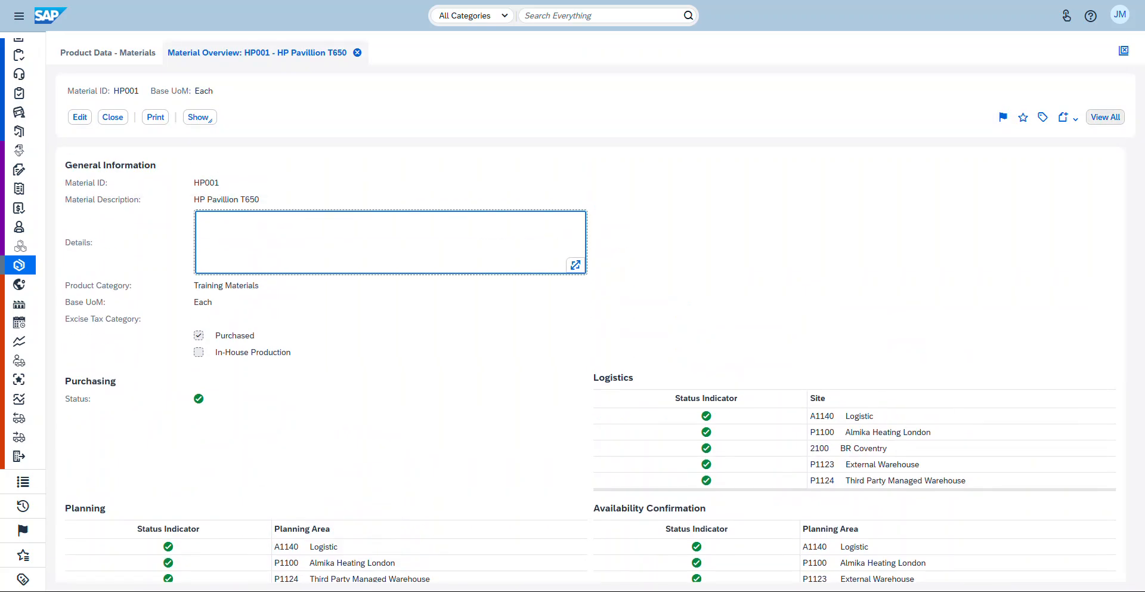
click(1105, 117)
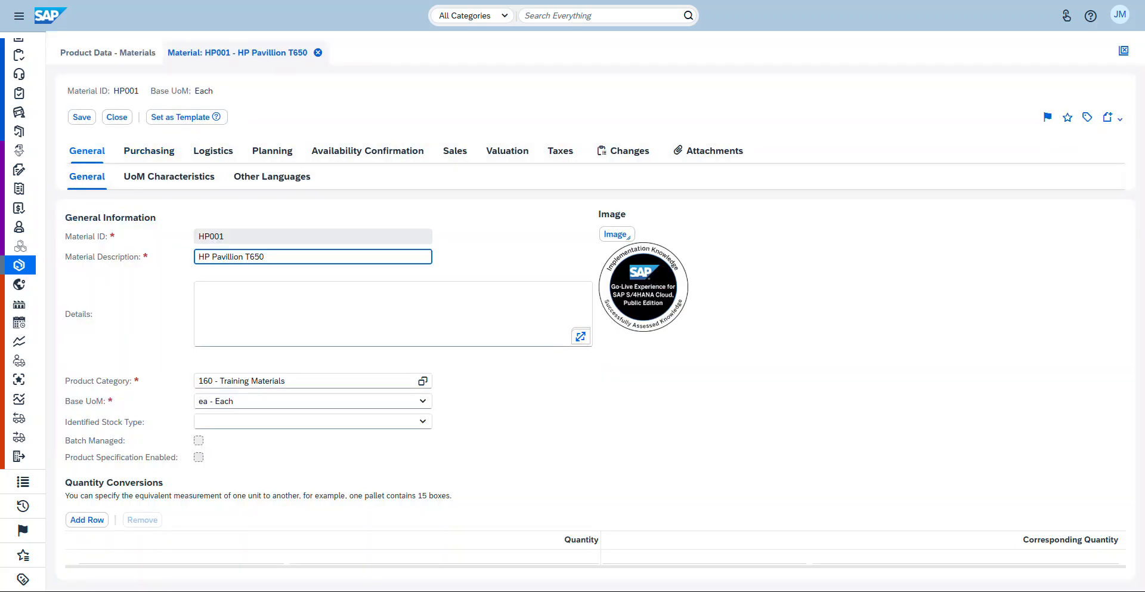
Step: Review the purchasing settings, logistics sites and planning areas of material HP001
click(149, 151)
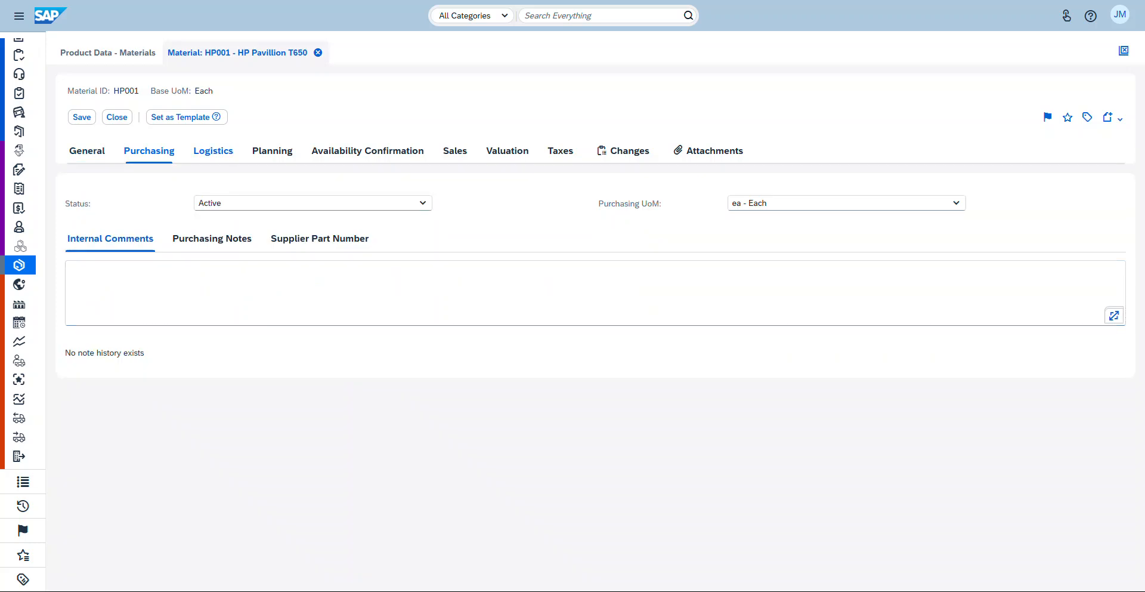
click(213, 151)
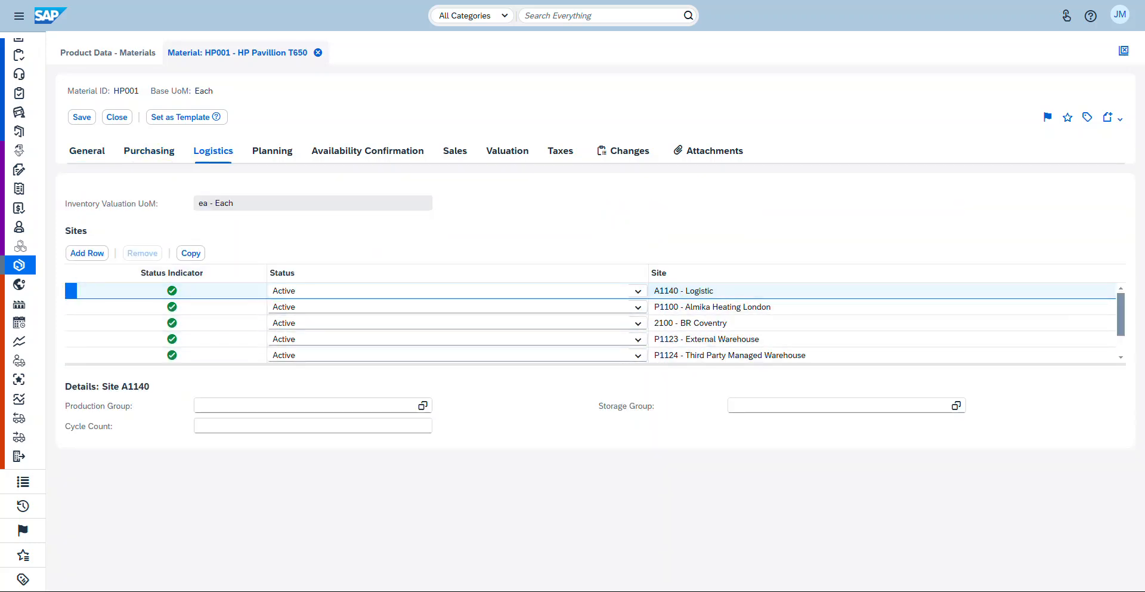
scroll(656, 322, down, 2)
scroll(656, 306, up, 2)
click(272, 151)
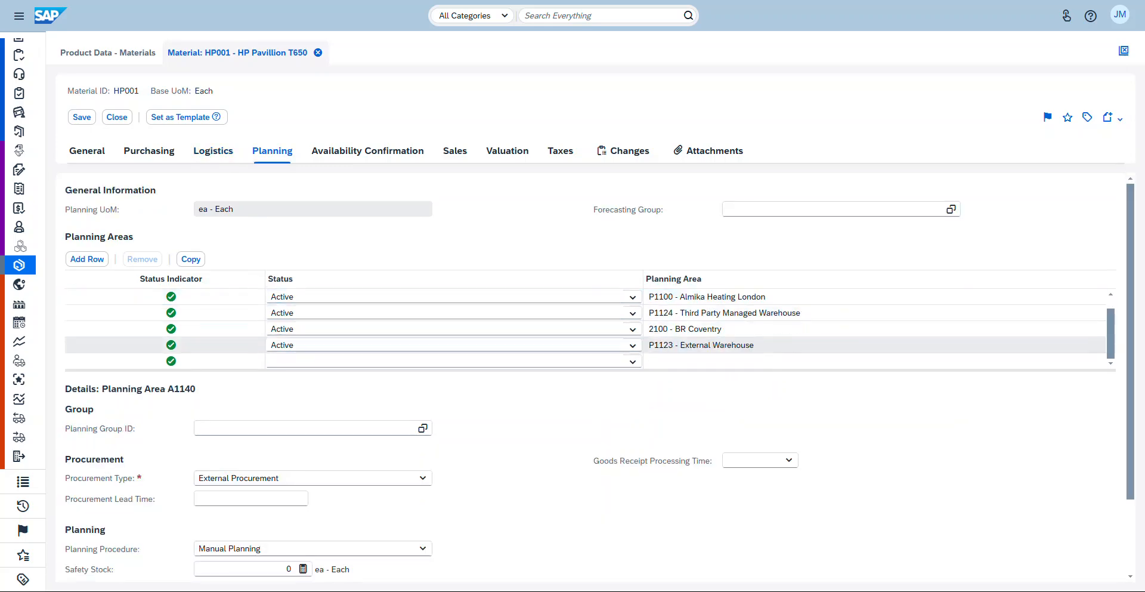
scroll(591, 376, down, 2)
Step: Review the availability confirmation, sales, valuation, tax and general data of material HP001, and close the material
click(368, 151)
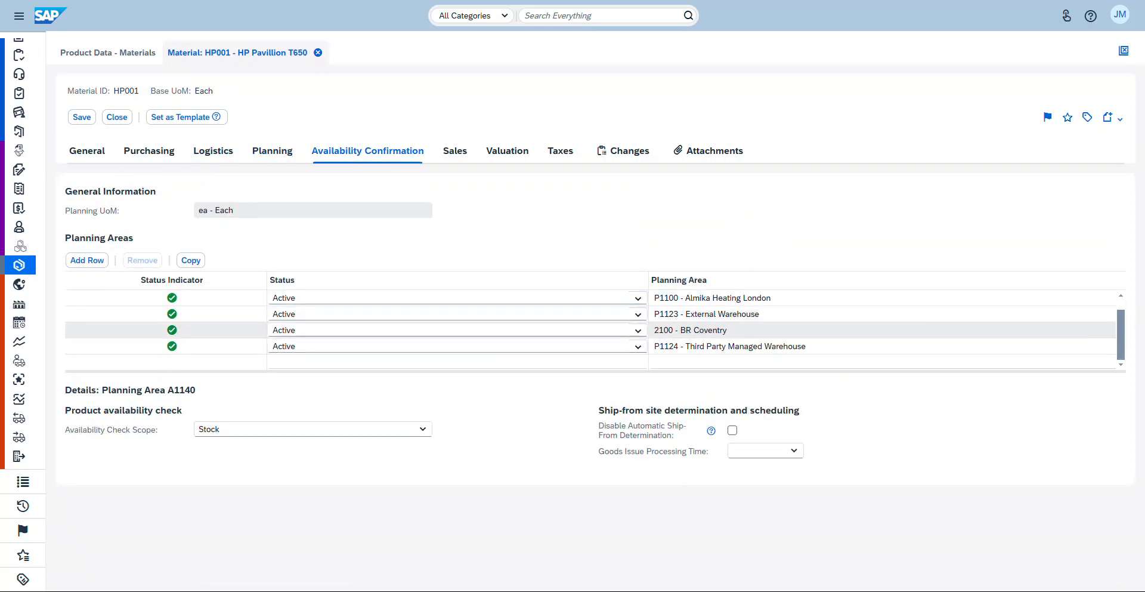
scroll(537, 314, up, 2)
click(455, 151)
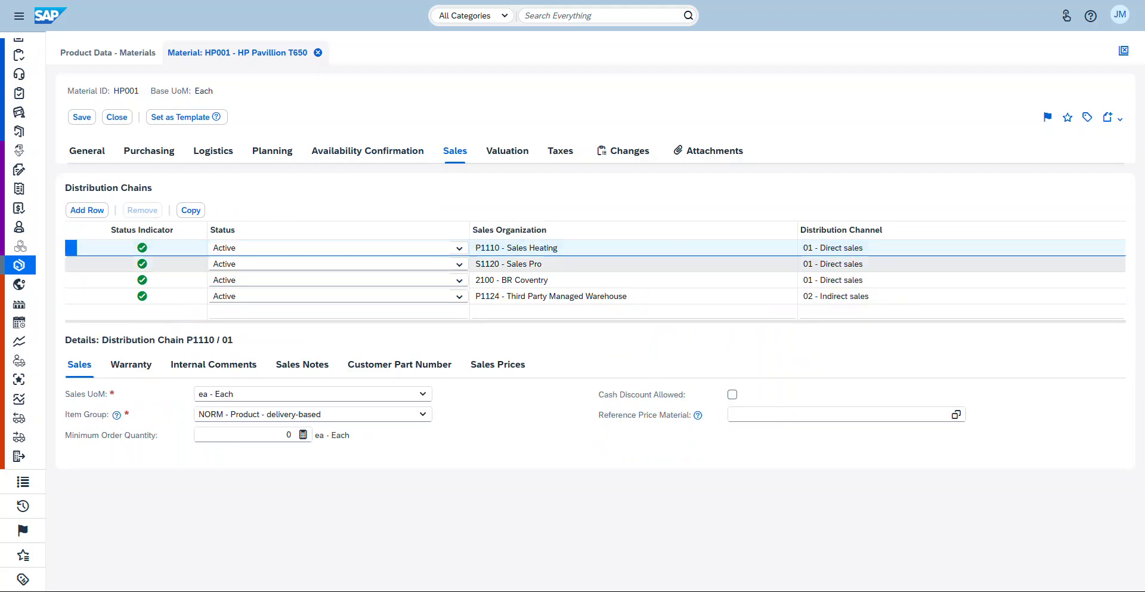
click(507, 151)
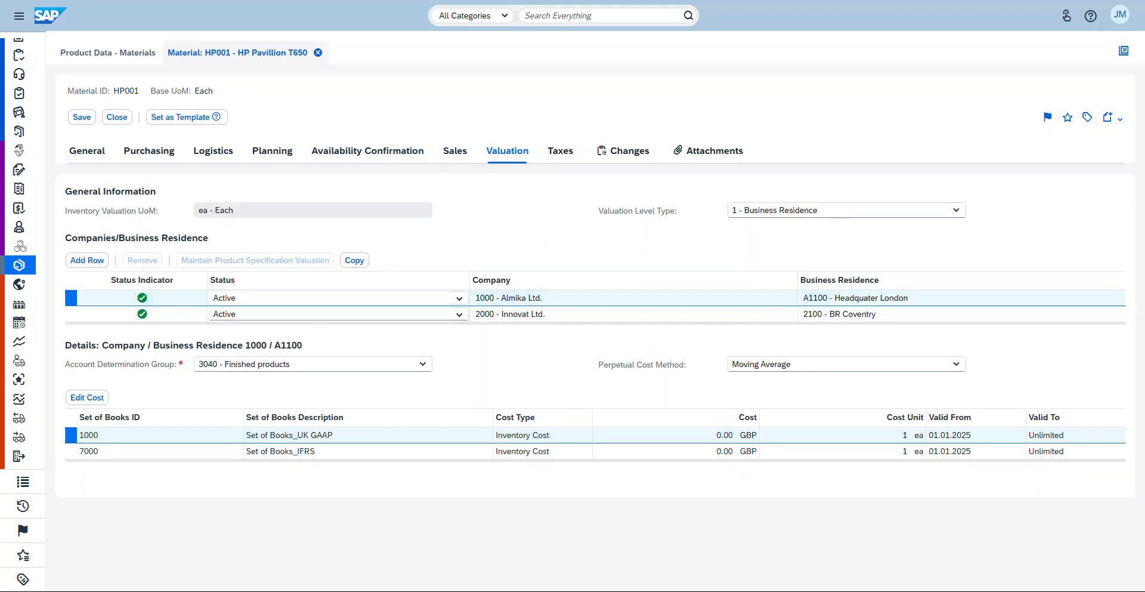
click(560, 151)
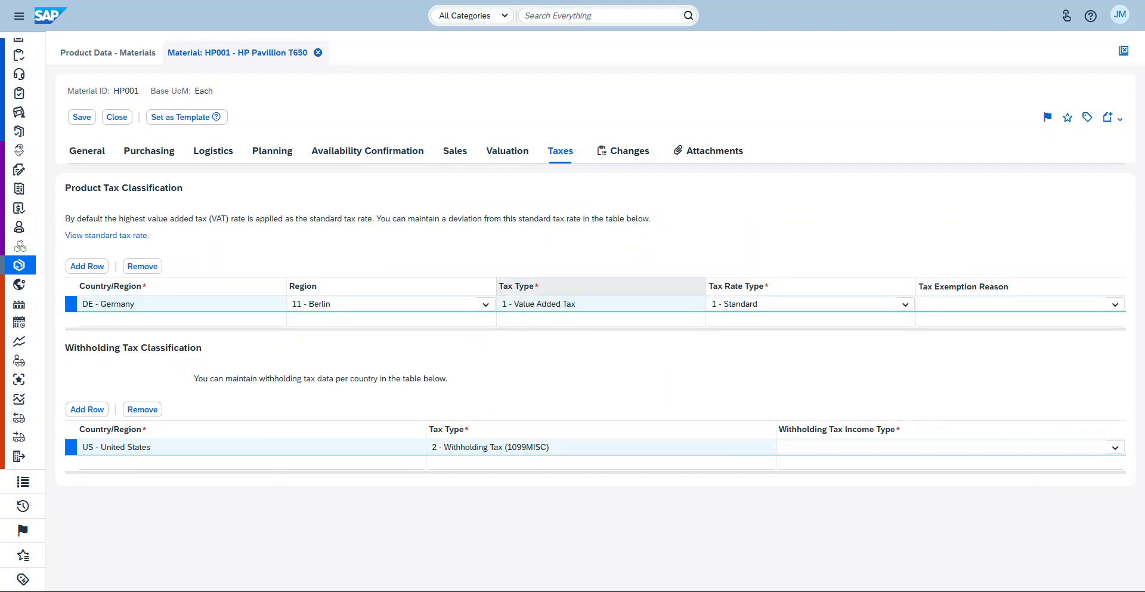
click(87, 150)
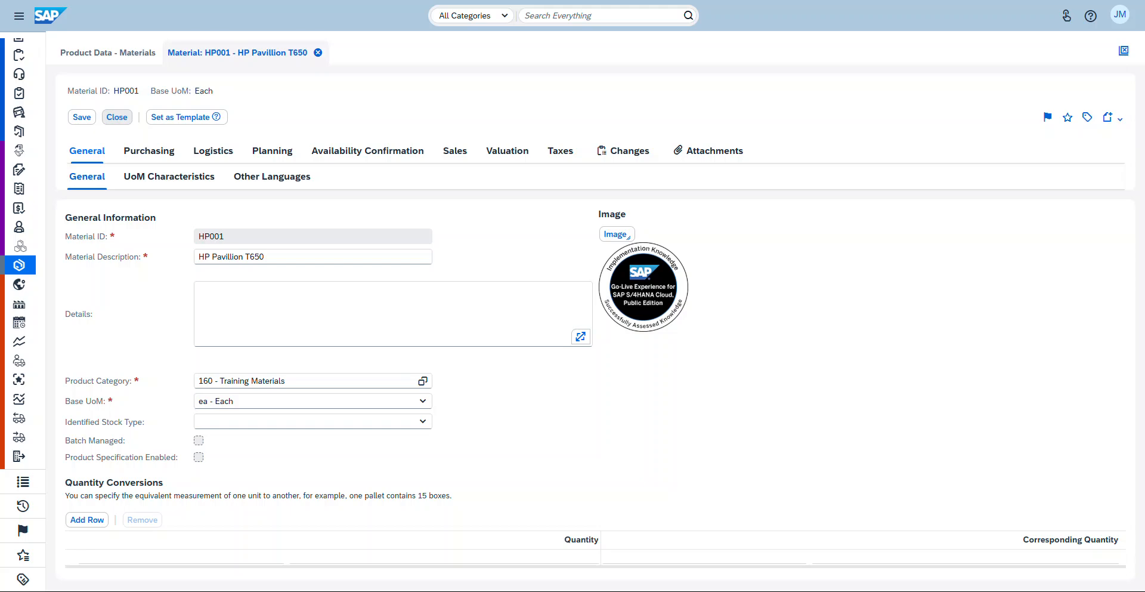
click(117, 117)
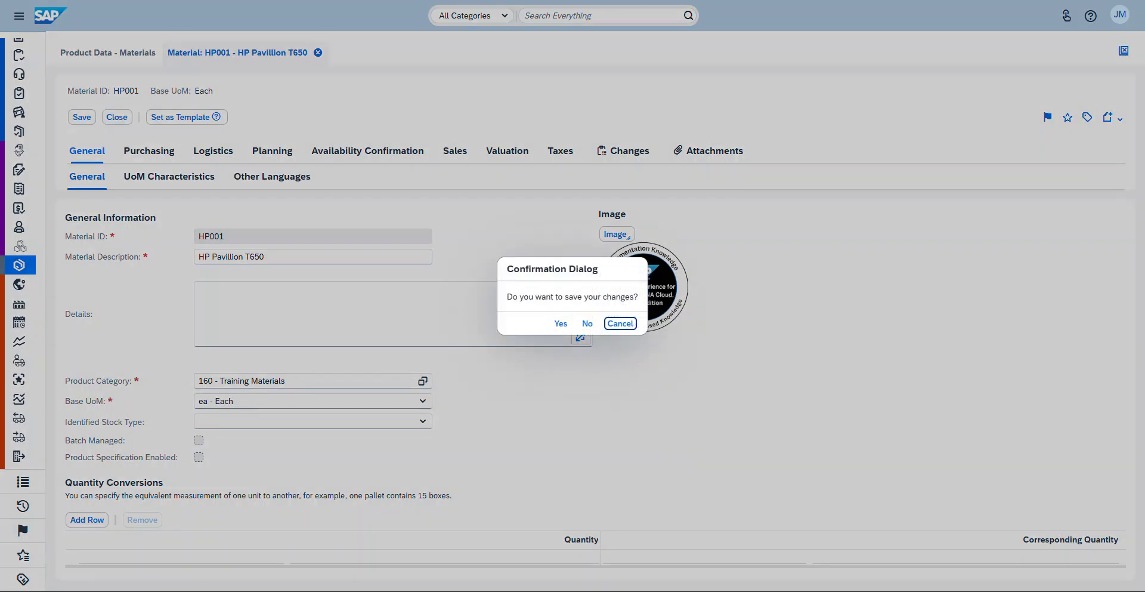